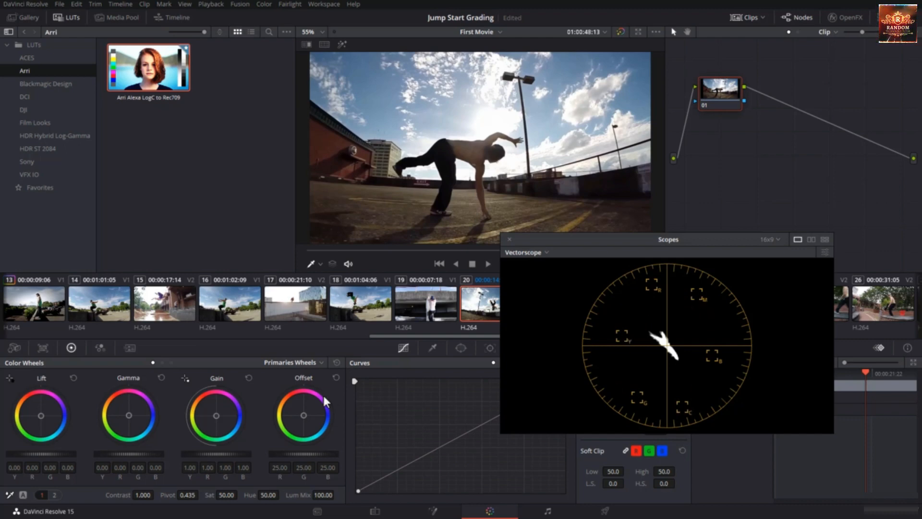
- Switch the color controls to Primaries Bars and try raising the blue gain to 2.81, resetting the gain again
left_click(312, 361)
left_click(310, 384)
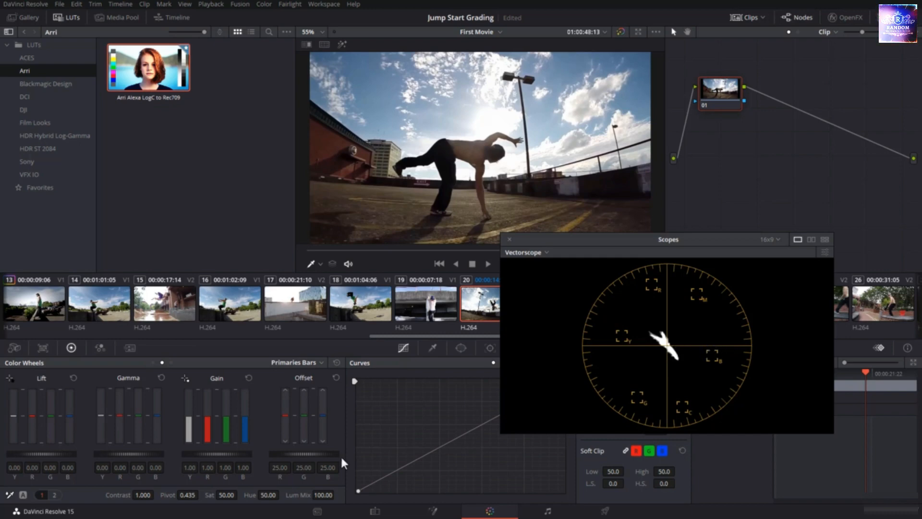
left_click_drag(244, 420, 244, 391)
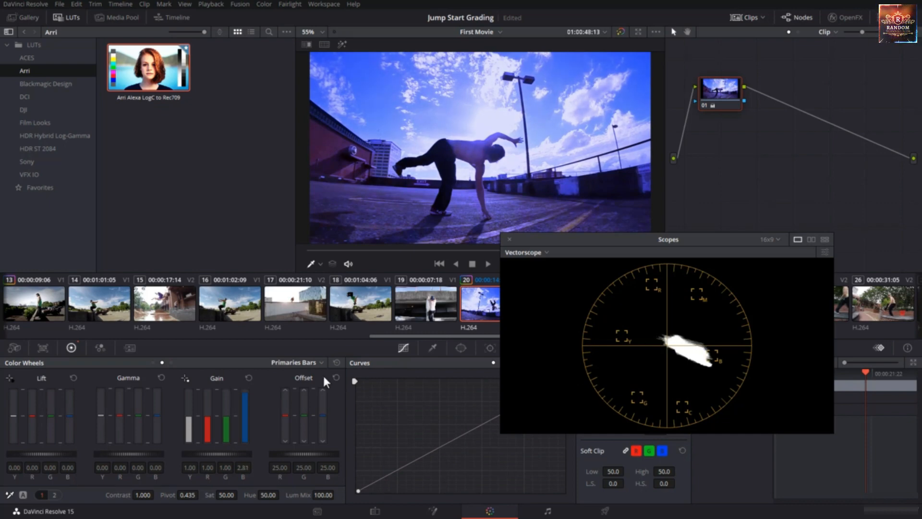
left_click(249, 378)
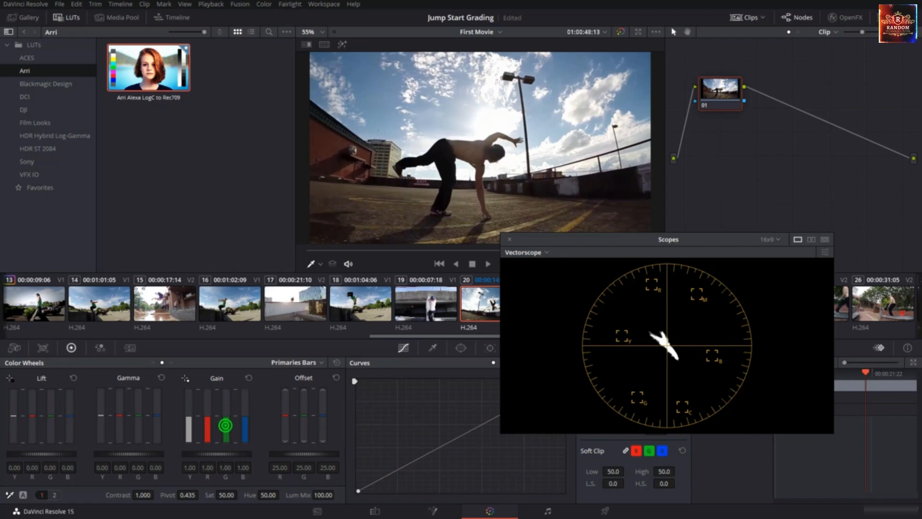
- Try raising the green gain and the red gain one at a time, resetting the adjustment after each
left_click_drag(226, 425, 225, 402)
left_click(337, 363)
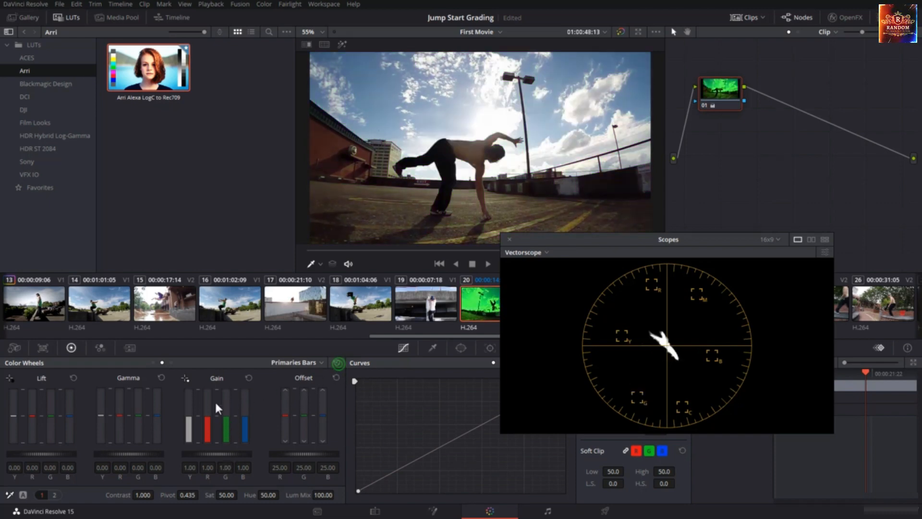
left_click_drag(208, 423, 210, 410)
left_click(248, 377)
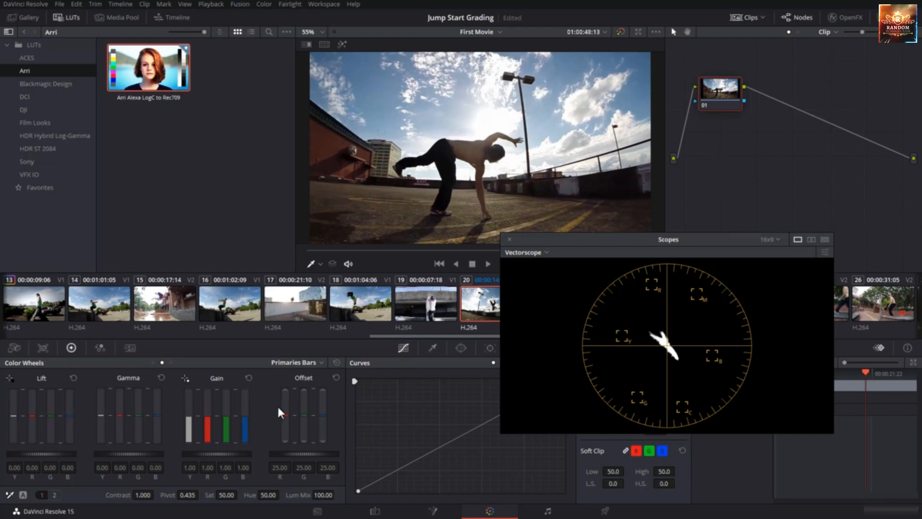
- Return the color controls to Primaries Wheels and try shifting the gain balance toward red, resetting it again
left_click(305, 362)
left_click(316, 378)
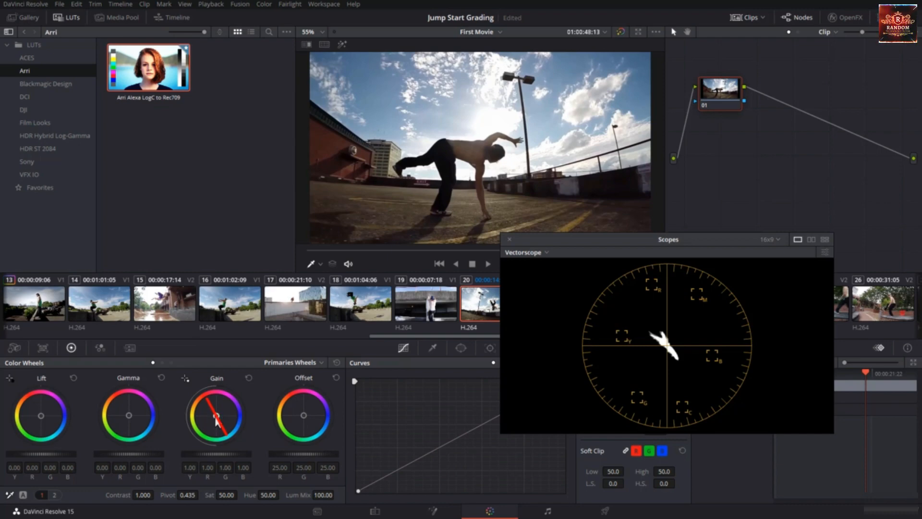
left_click_drag(216, 417, 213, 406)
left_click(251, 379)
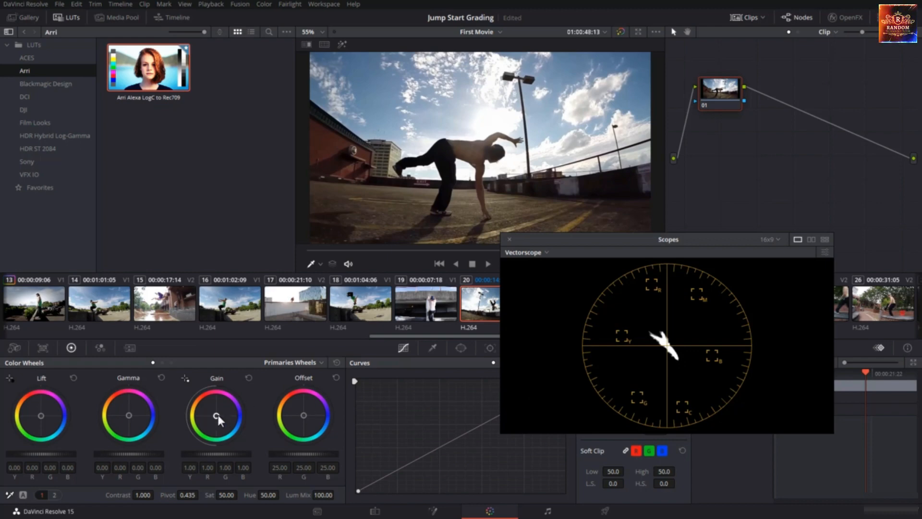
- Try shifting the gain wheel toward cyan and toward yellow, returning it to neutral after each shift
left_click_drag(218, 414, 224, 425)
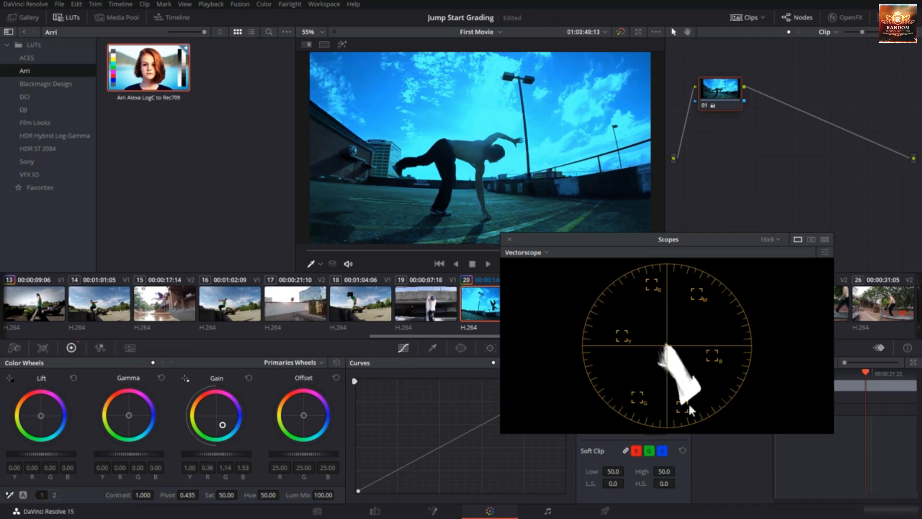
double_click(222, 425)
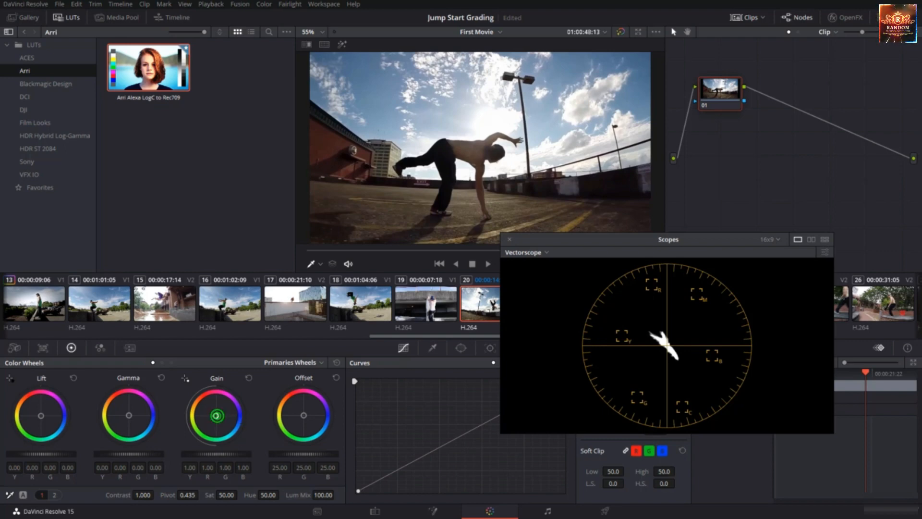
mouse_move(217, 414)
left_mouse_down()
mouse_move(229, 415)
mouse_move(205, 416)
left_mouse_up()
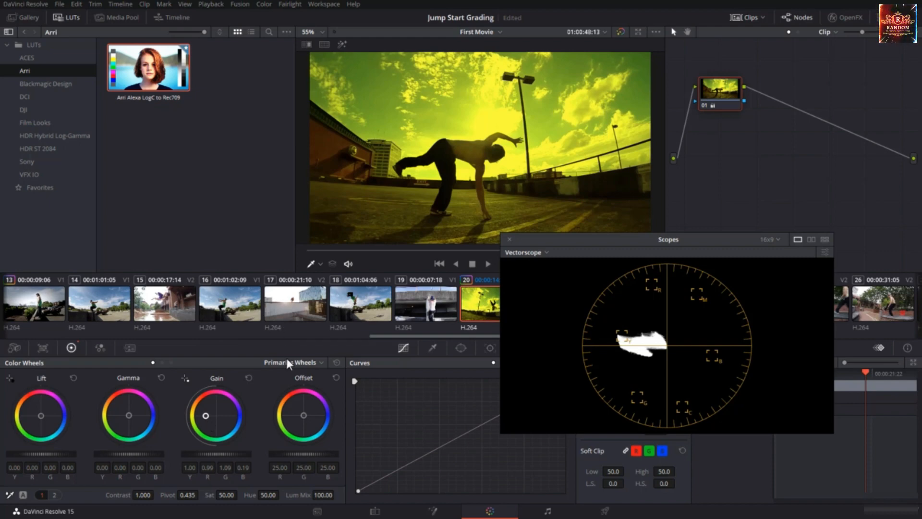
left_click(248, 378)
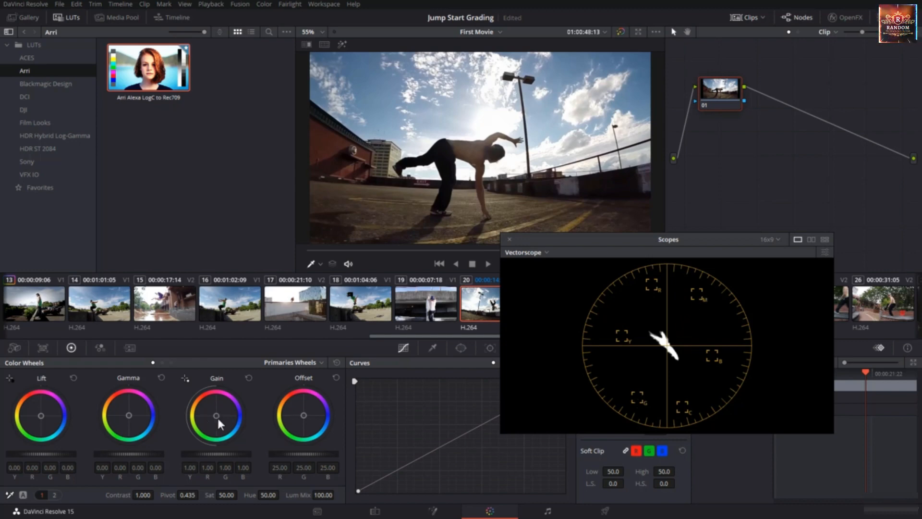
- Try tinting the gain toward magenta while changing the scope from Vectorscope to Parade, and reset the gain
left_click_drag(215, 411, 220, 404)
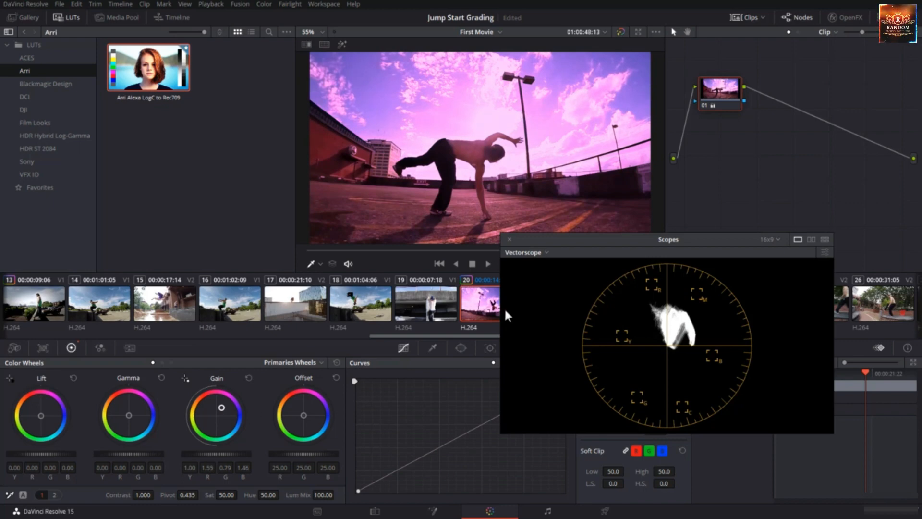
left_click(532, 251)
left_click(532, 266)
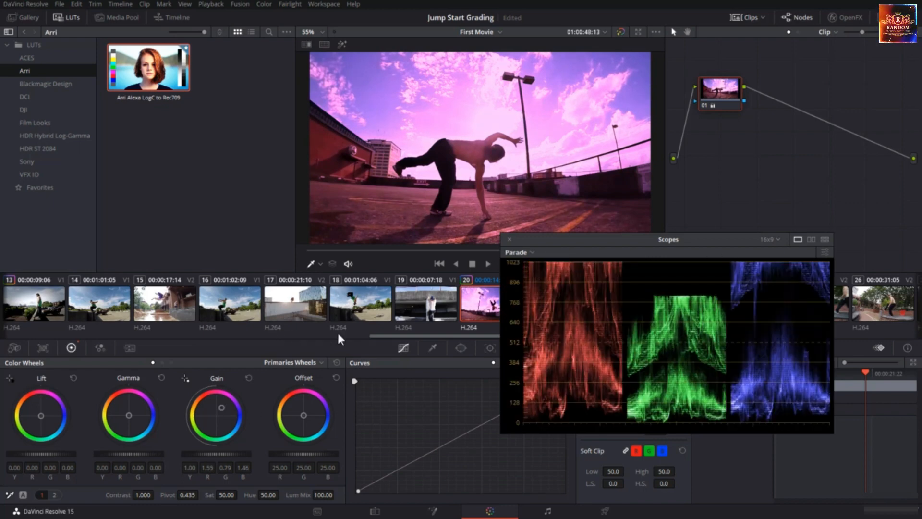
left_click(249, 378)
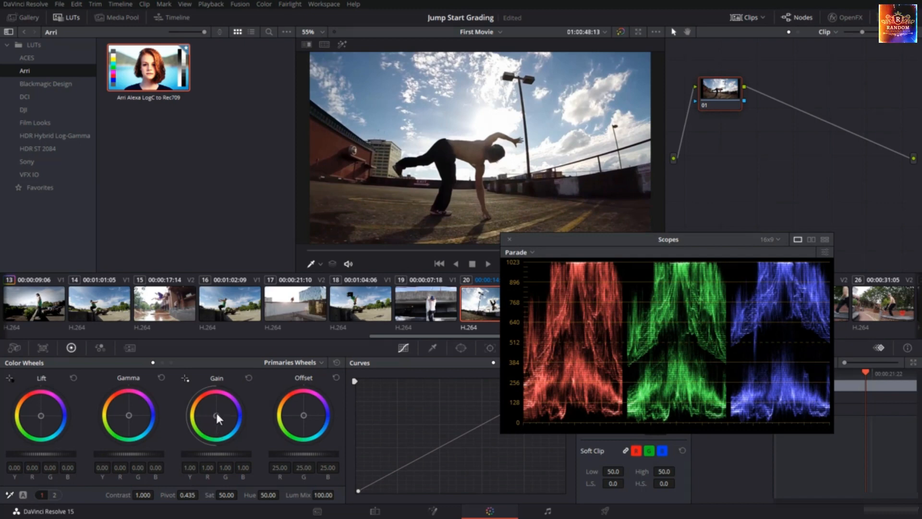
- Compare the Parade response by pushing the gain wheel toward magenta and toward cyan-blue, resetting the gain each time
left_click_drag(216, 413, 224, 404)
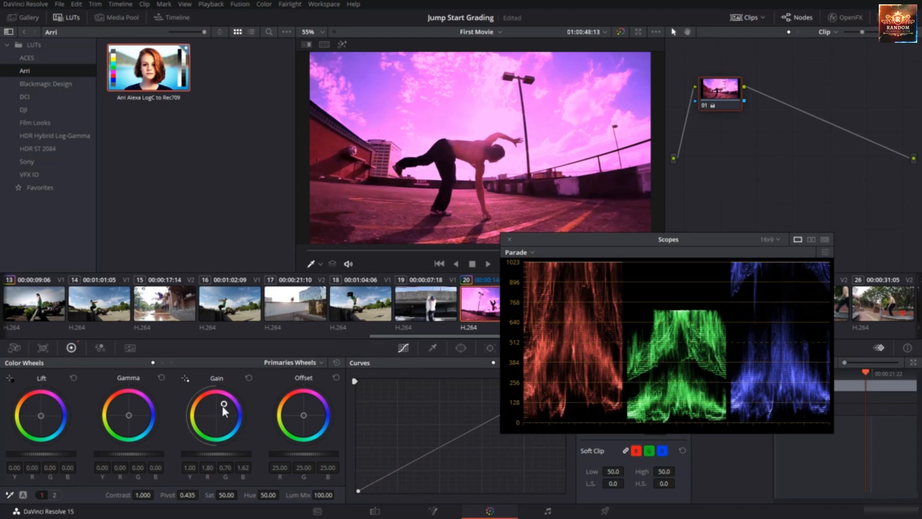
left_click(249, 378)
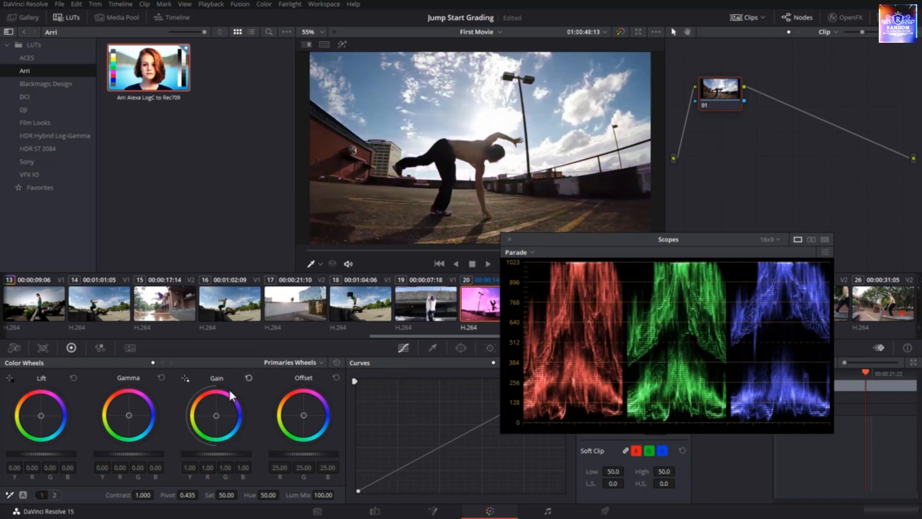
left_click_drag(217, 417, 223, 423)
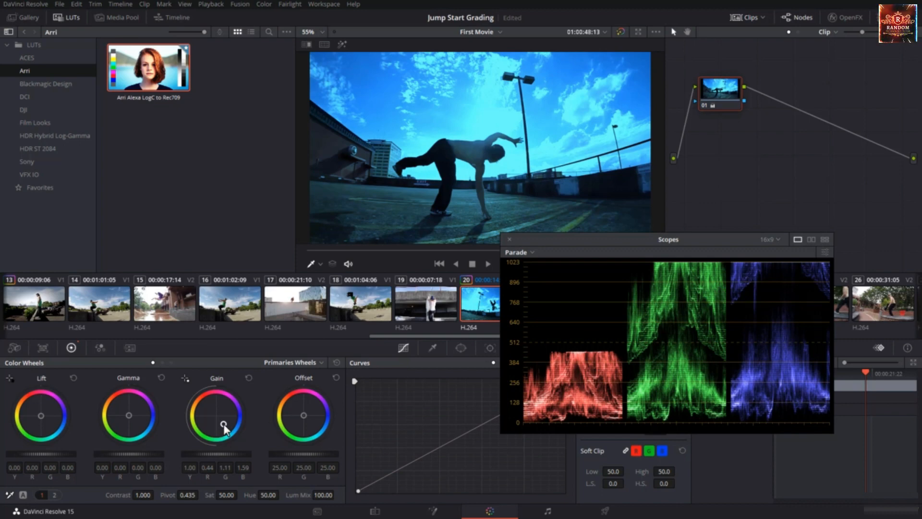
left_click_drag(223, 424, 224, 425)
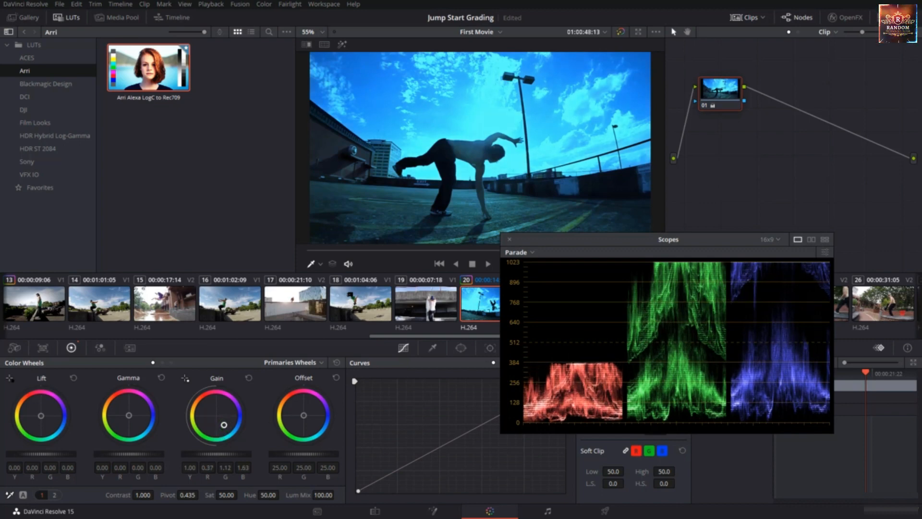
double_click(223, 426)
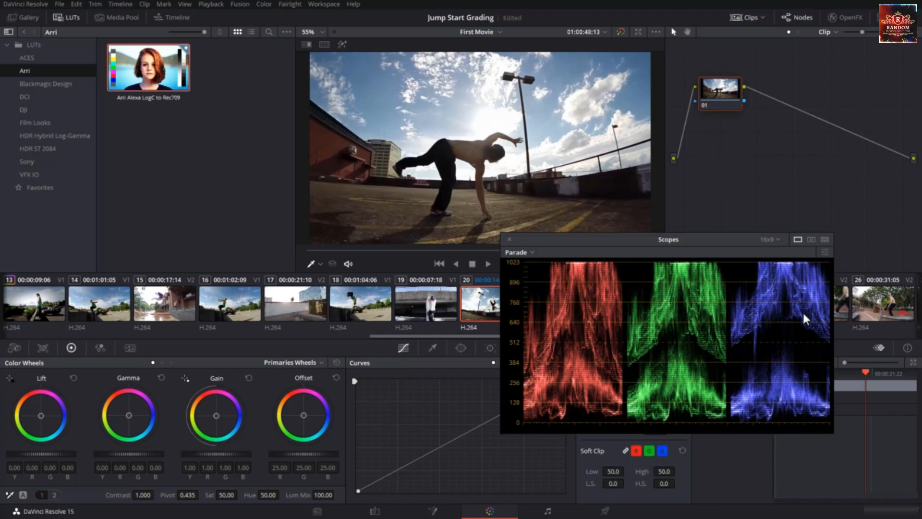
- Set the scope to Vectorscope and the color controls to Primaries Bars
left_click(528, 251)
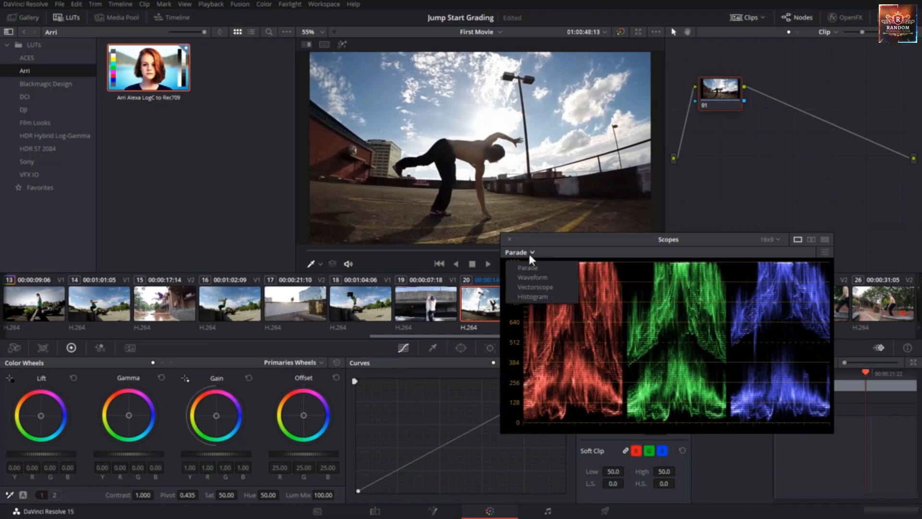
left_click(540, 285)
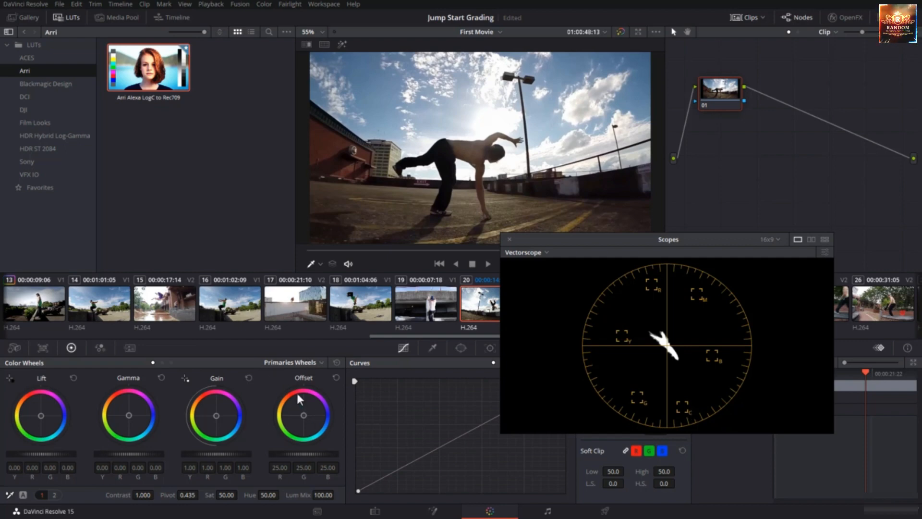
left_click(313, 361)
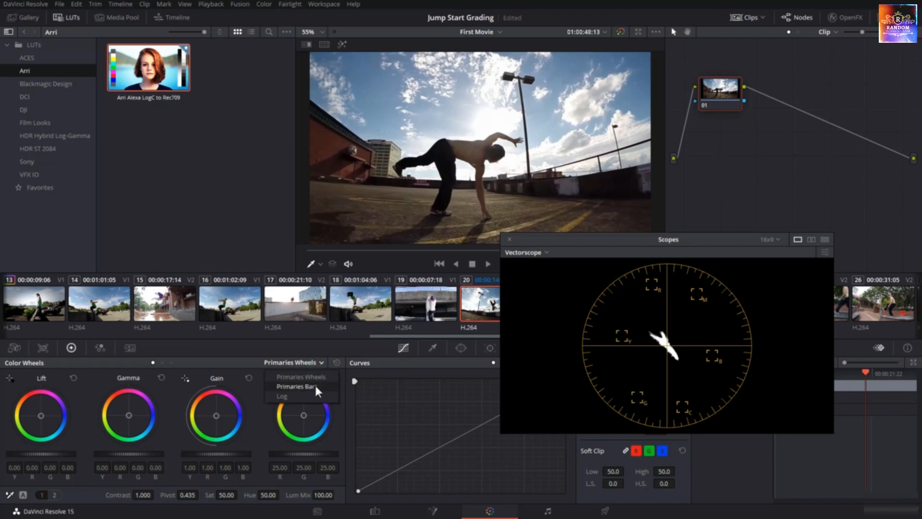
left_click(315, 385)
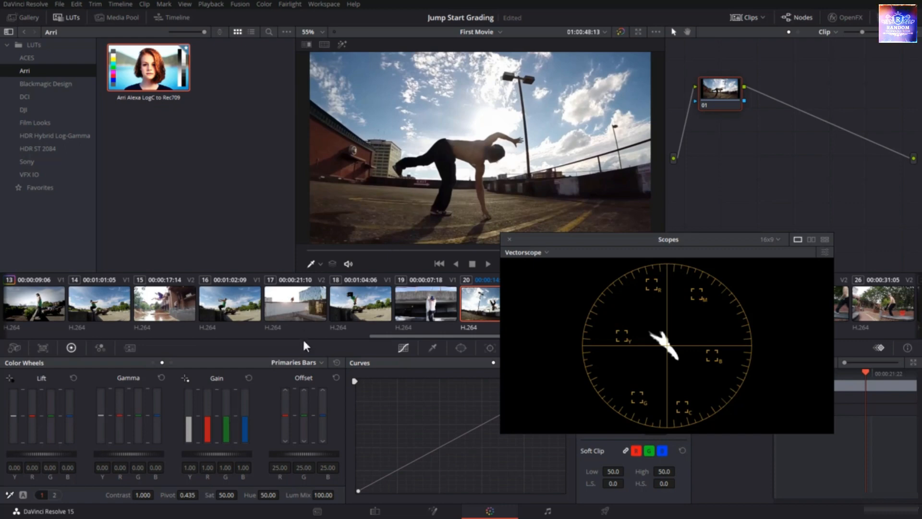
- Try lowering the blue gain to 0.46 and reset all primary adjustments
left_click_drag(241, 414, 241, 439)
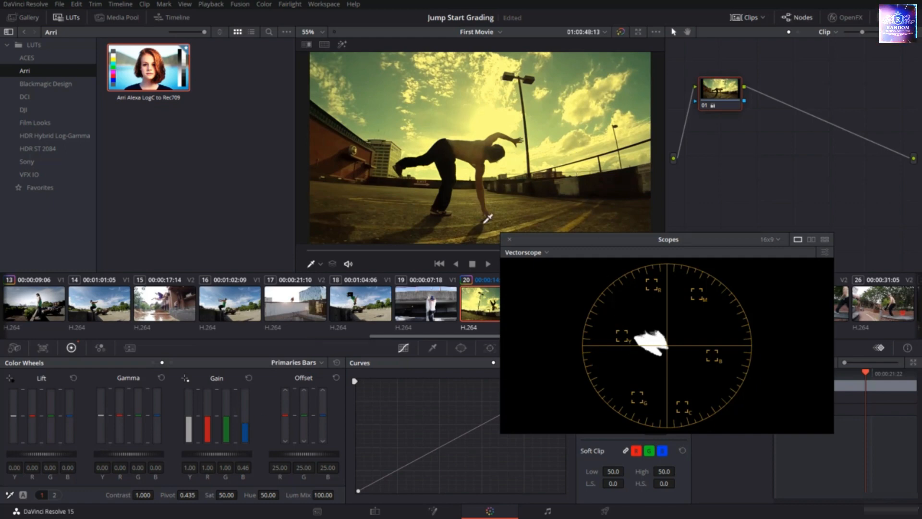
left_click(334, 363)
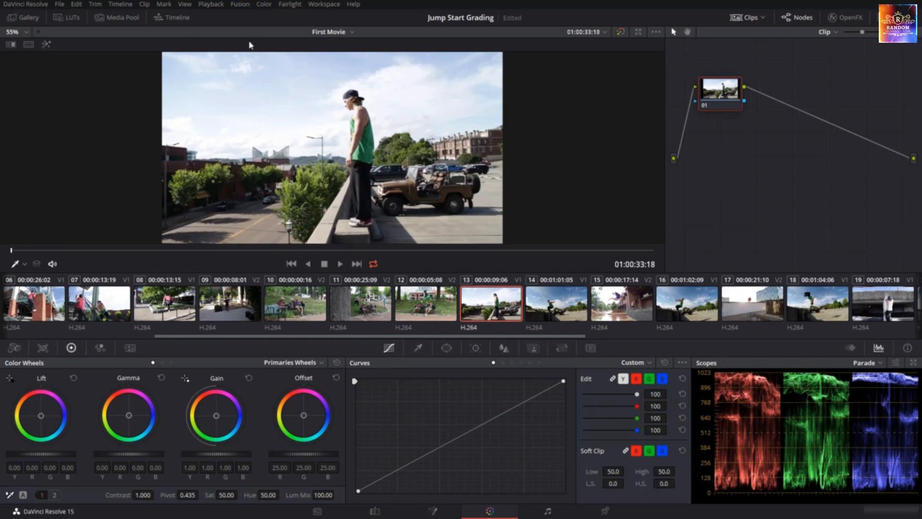
- Open the LUT browser, look through the general LUTs, and display the Arri folder
left_click(70, 18)
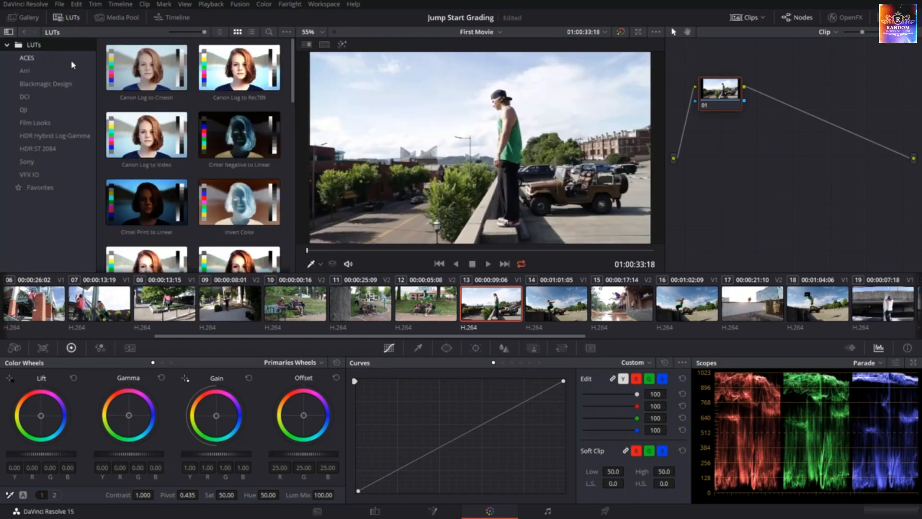
scroll(163, 198, "down", 5)
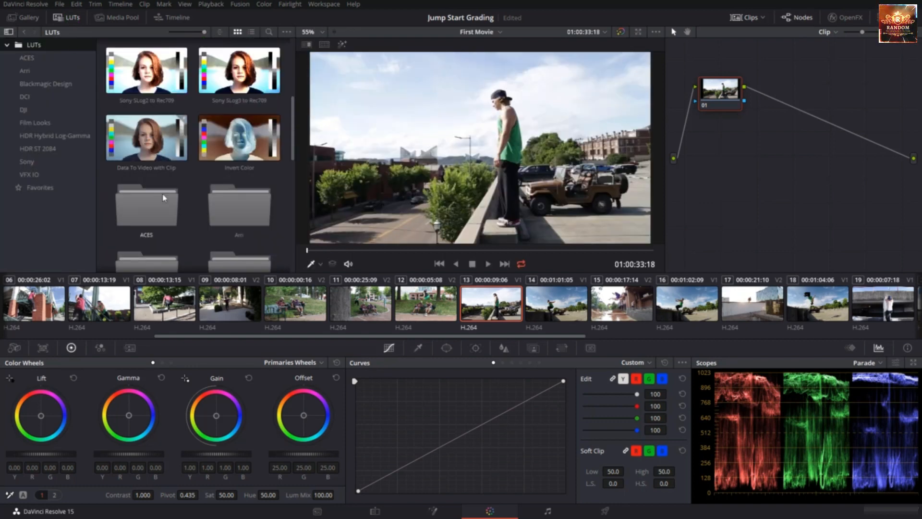
scroll(163, 197, "up", 3)
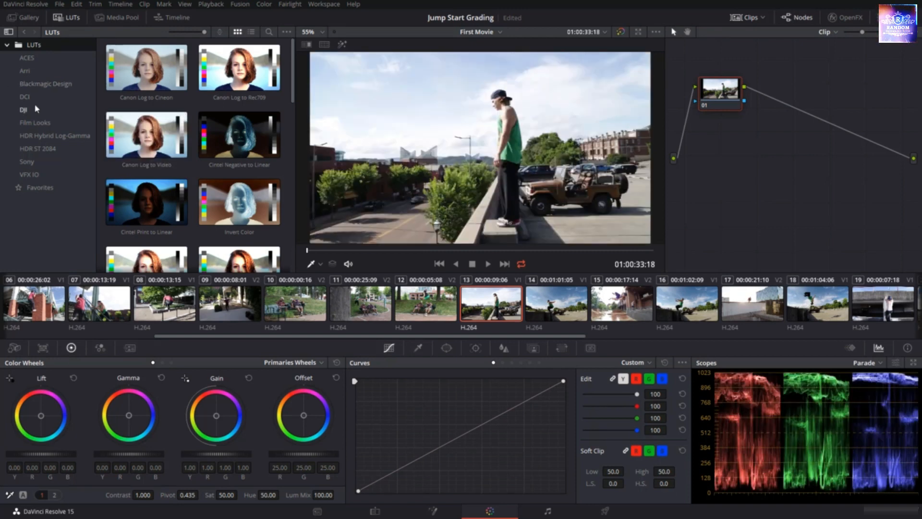
left_click(25, 71)
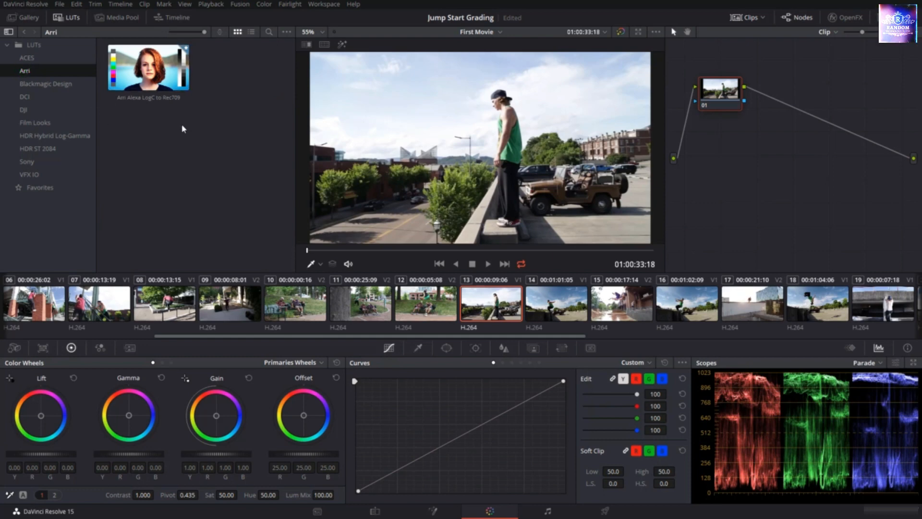
- Browse the Film Looks LUTs and preview Rec709 Fujifilm 3513DI D65 on clip 13
left_click(44, 123)
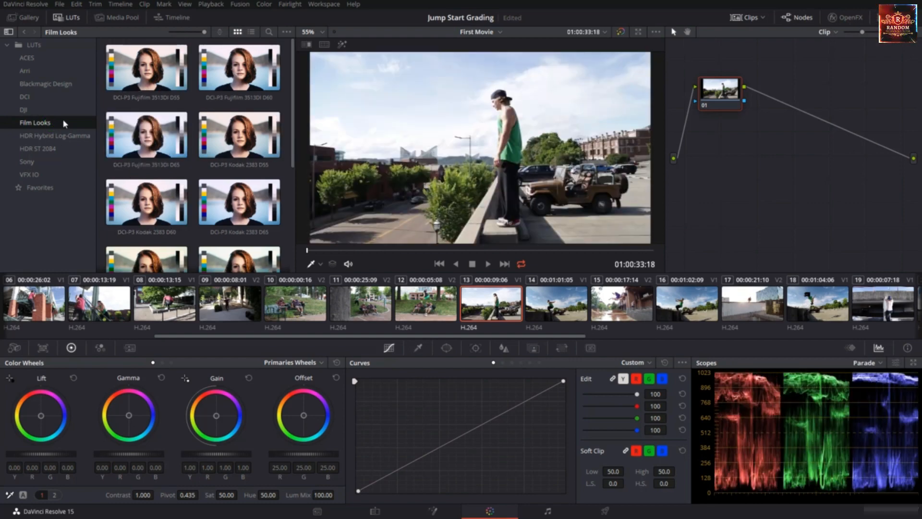
scroll(135, 136, "down", 5)
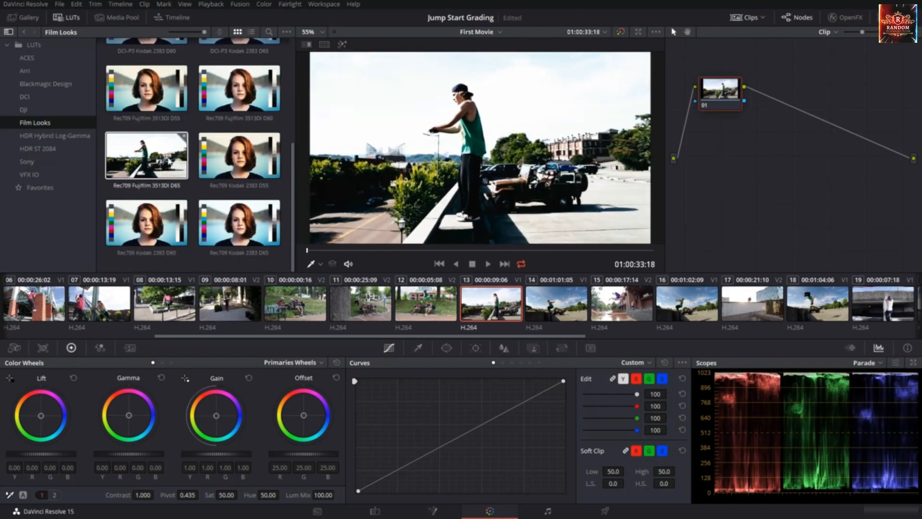
scroll(223, 136, "up", 3)
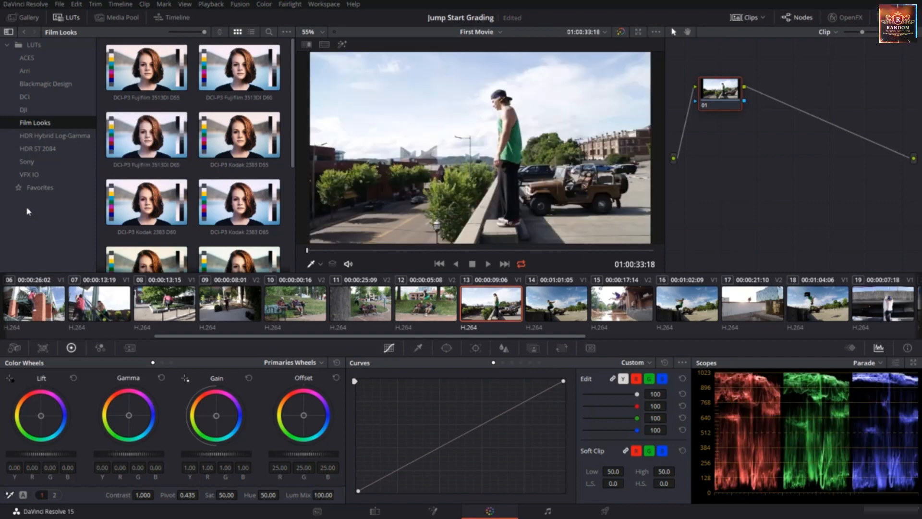
- Select clip 10 and apply the Blackmagic Design LUT "Blackmagic 4K Film to Rec709 v2" to node 01
left_click(294, 303)
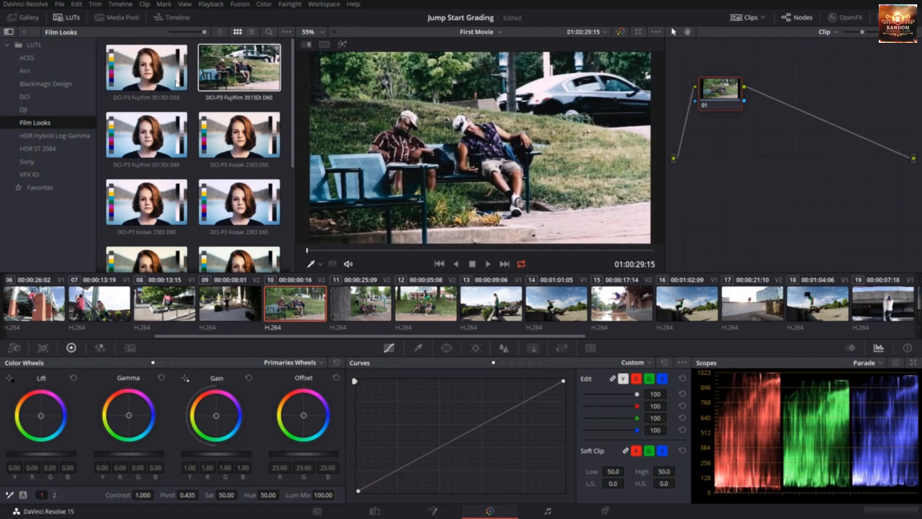
left_click(67, 88)
scroll(120, 97, "down", 1)
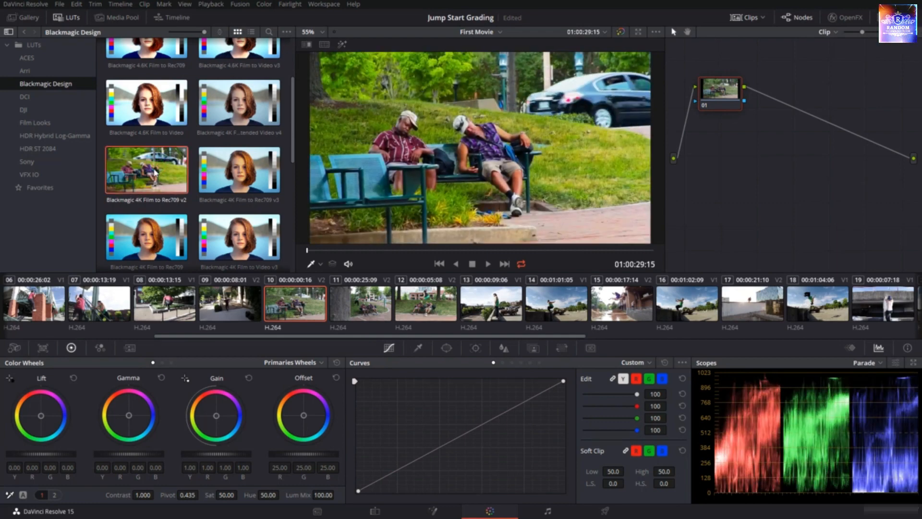
left_click_drag(155, 172, 733, 107)
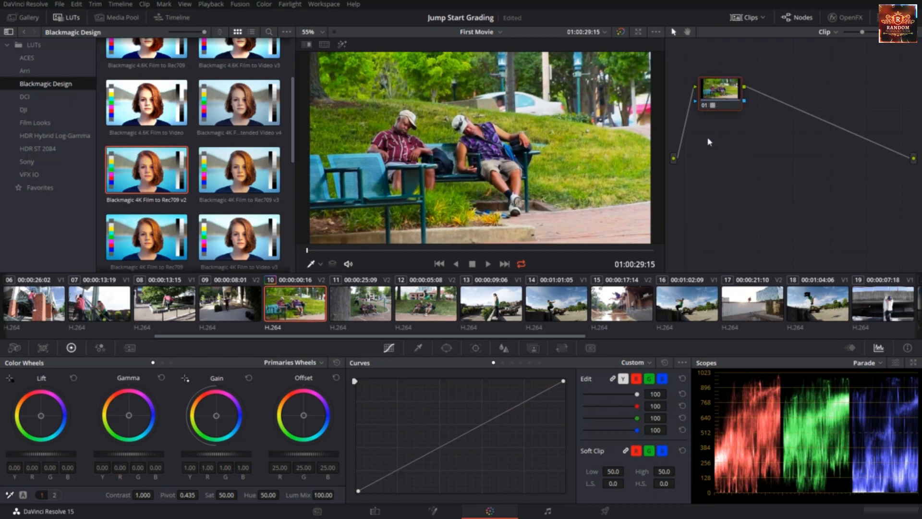
- Undo the LUT on clip 10 and add clips 10, 11 and 12 into a new group
key("ctrl+z")
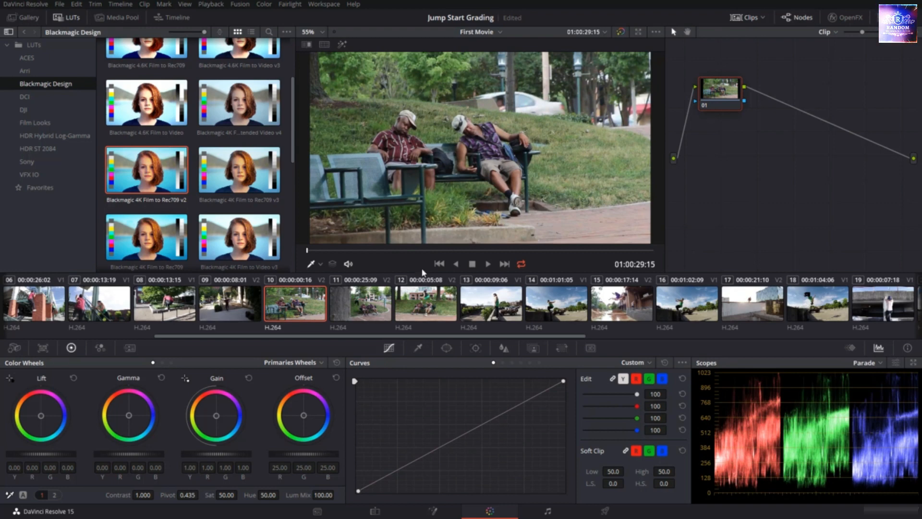
left_click(416, 307)
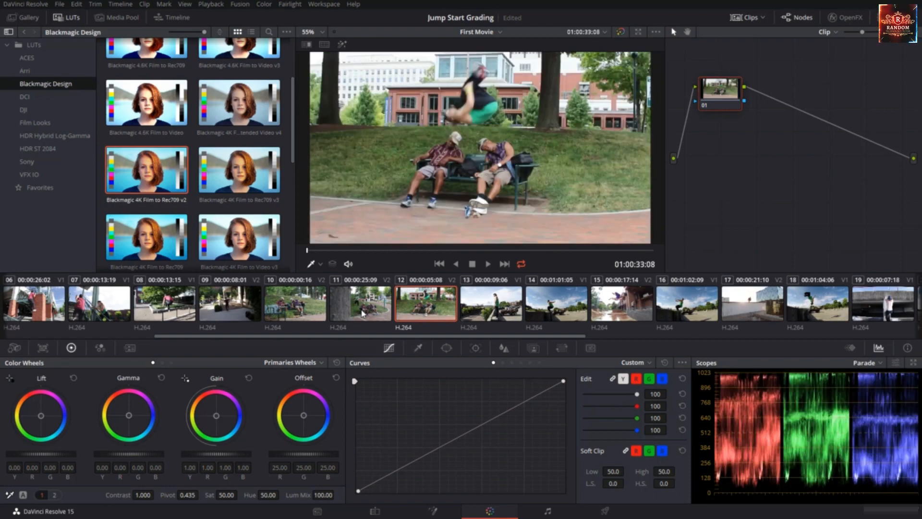
left_click(360, 310)
left_click(300, 307, "ctrl")
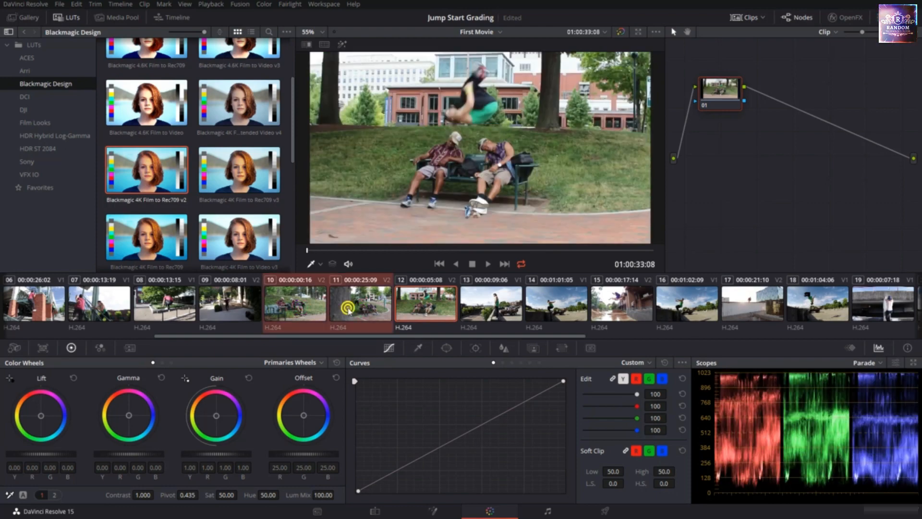
right_click(348, 309)
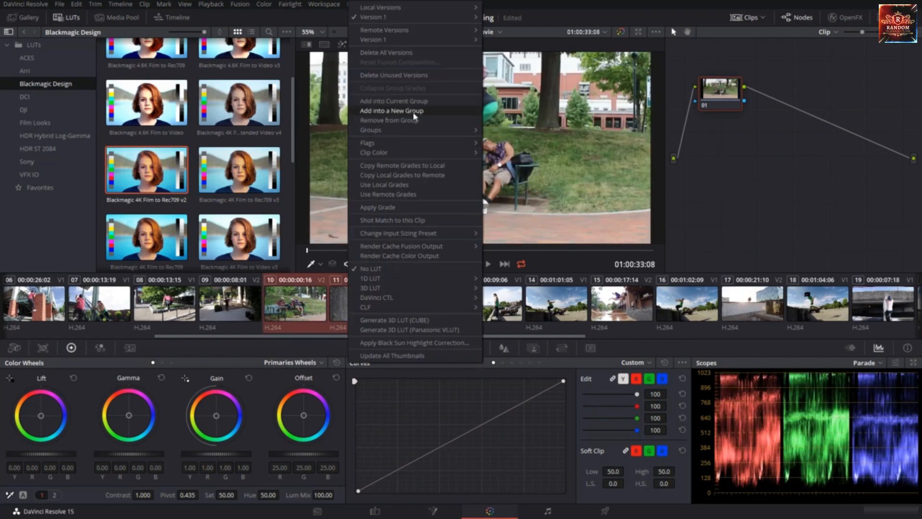
left_click(415, 113)
left_click(526, 286)
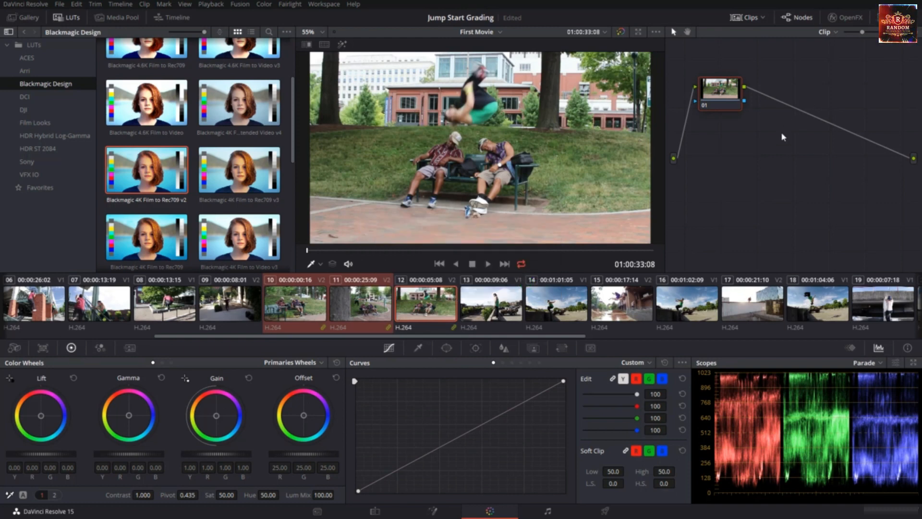
- Show the Group Post-Clip nodes and apply the Blackmagic 4K Film to Rec709 v2 LUT to node 01
left_click(827, 32)
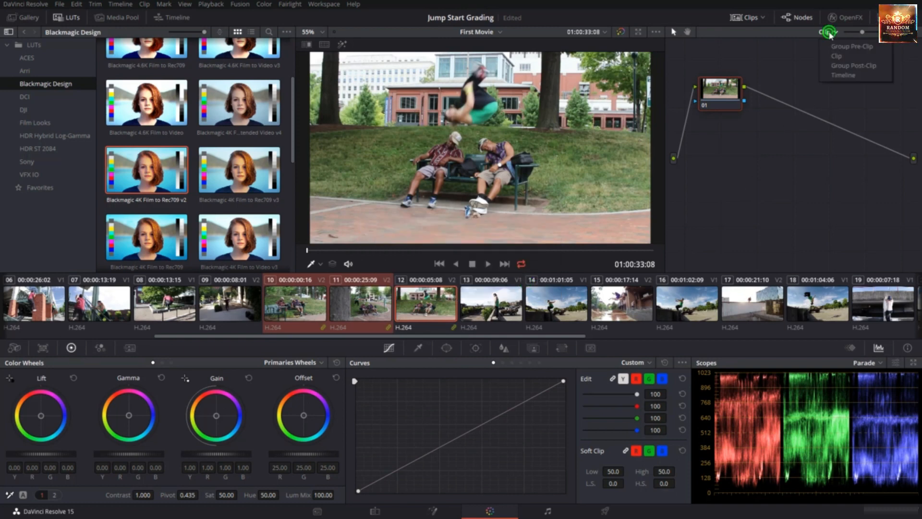
left_click(849, 67)
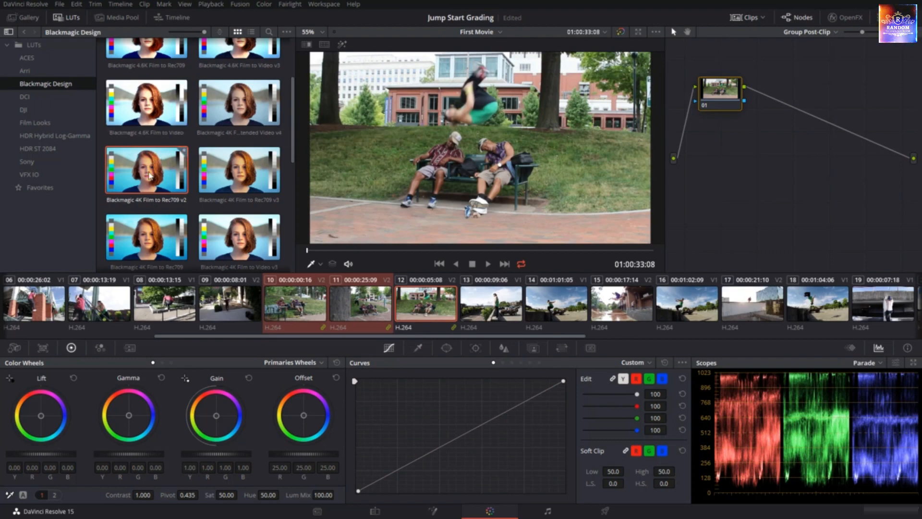
left_click_drag(150, 176, 733, 100)
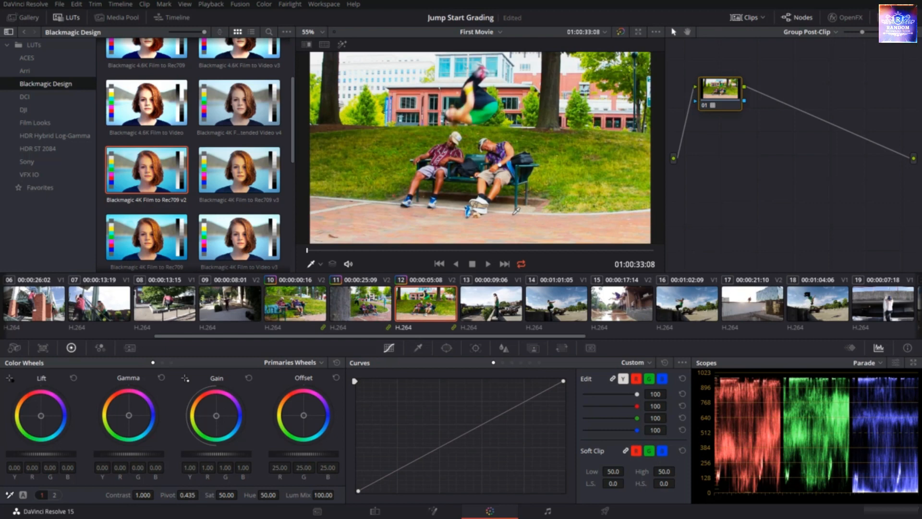
- Lower the Key Output gain of the group post-clip node to 0.737 to reduce the LUT's strength
left_click(532, 350)
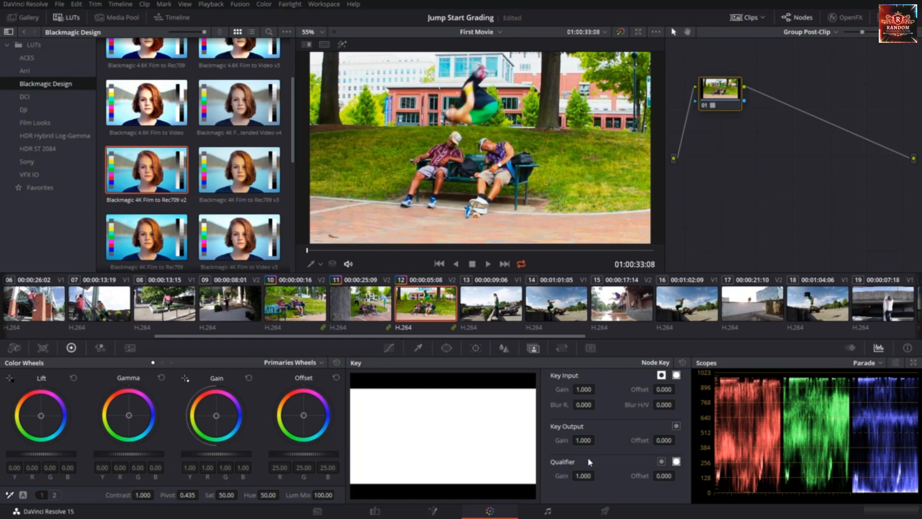
left_click_drag(584, 441, 490, 441)
left_click_drag(593, 440, 654, 440)
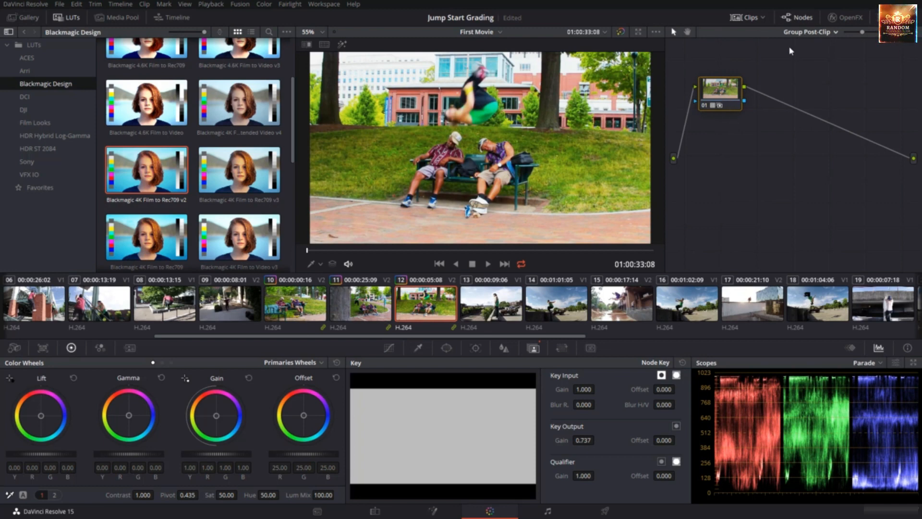
- Delete the group post-clip node and remove clips 10, 11 and 12 from their group
left_click(713, 93)
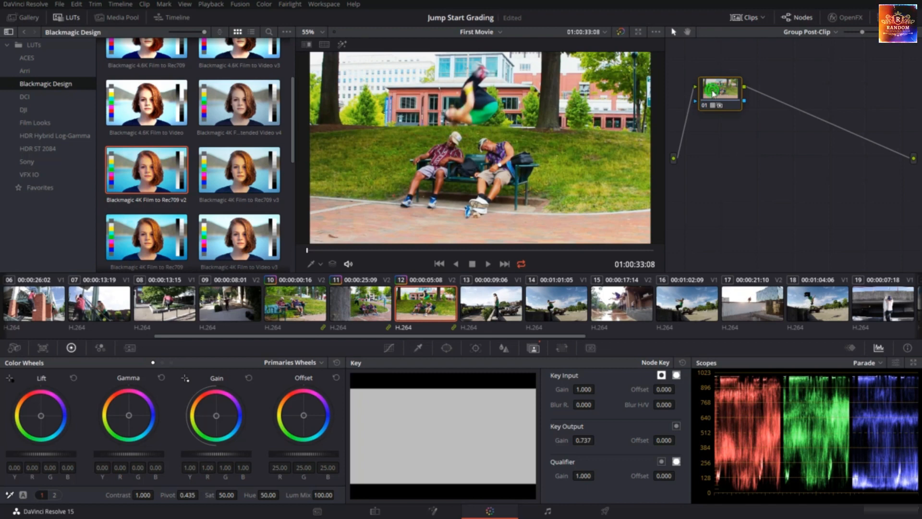
key("Delete")
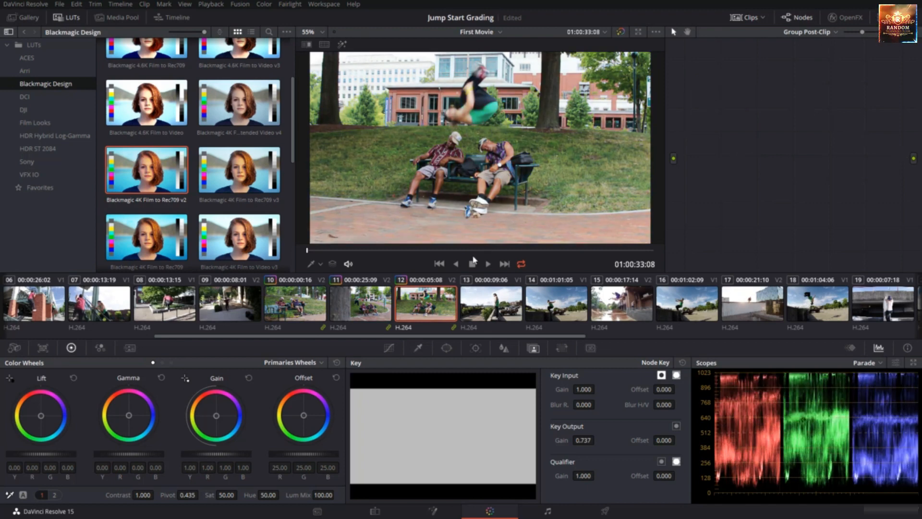
left_click(351, 306, "ctrl")
left_click(291, 305, "ctrl")
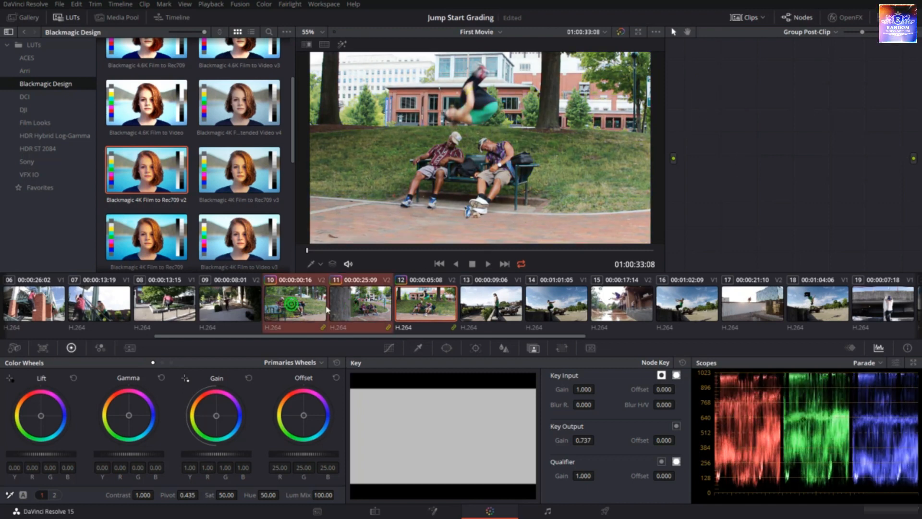
right_click(427, 306)
left_click(484, 106)
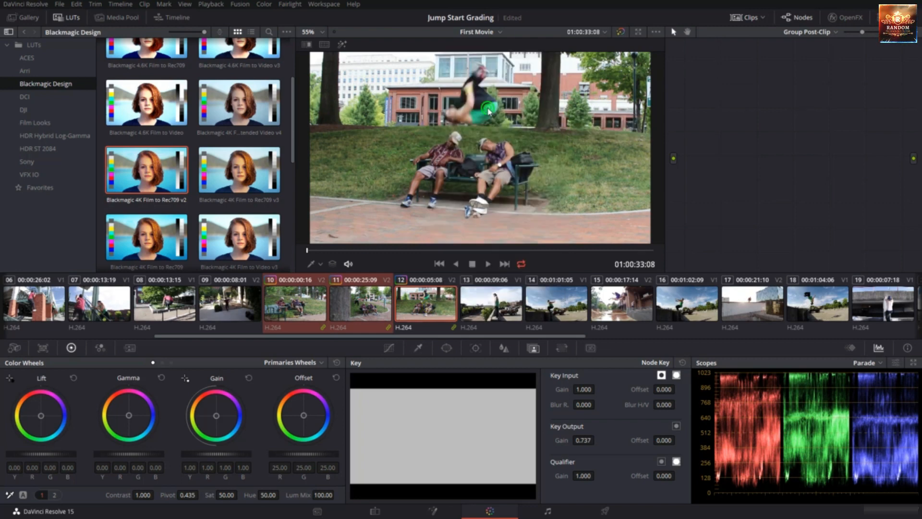
left_click(711, 164)
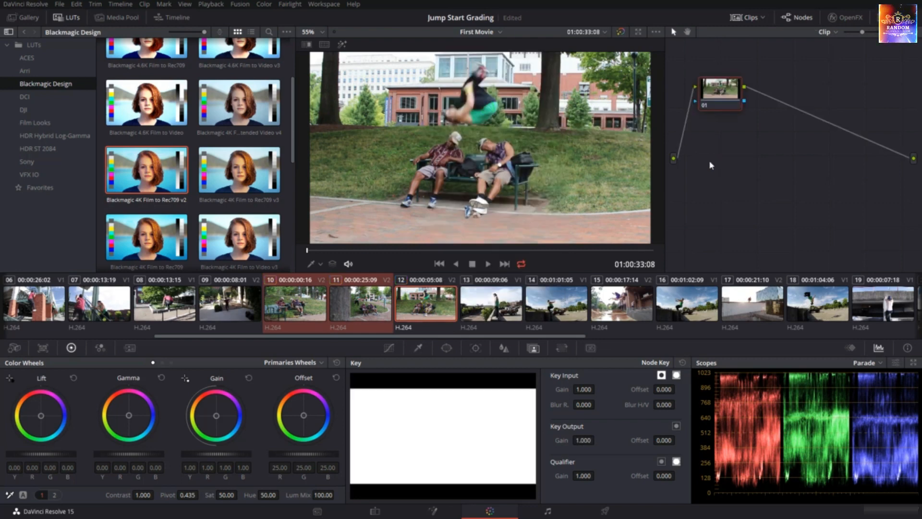
left_click(711, 163)
- Show the Timeline-level nodes, add a serial node, and place it close to the graph's output
left_click(833, 32)
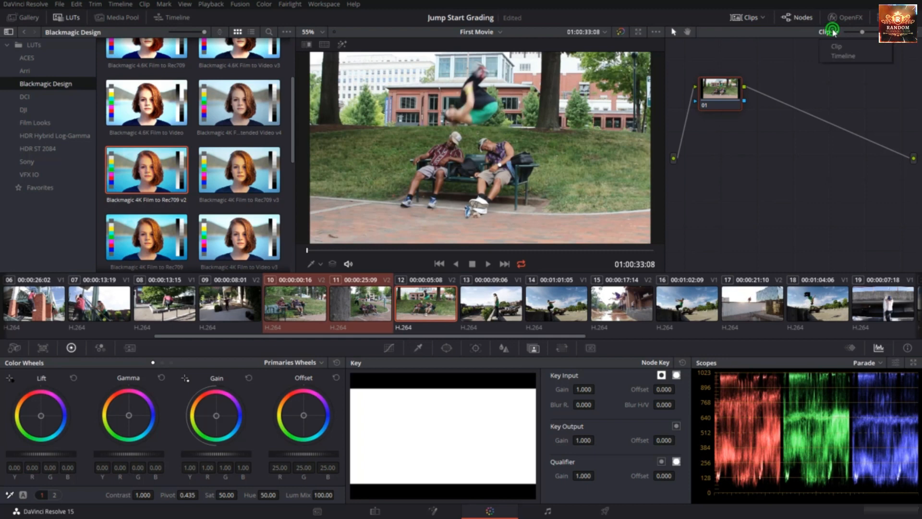
left_click(441, 300)
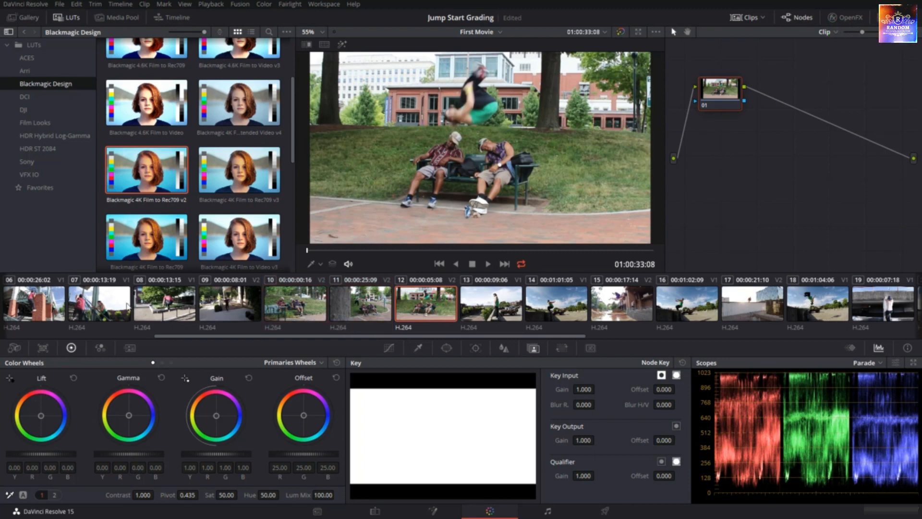
left_click(826, 33)
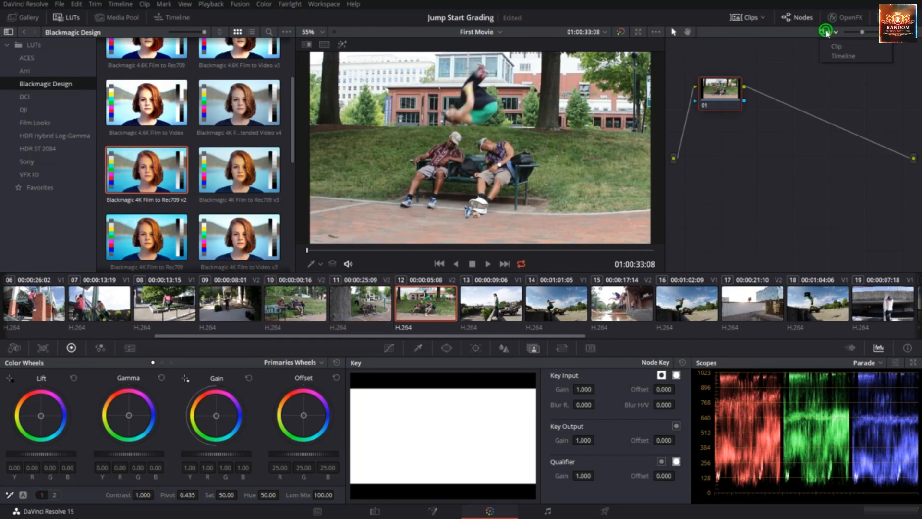
left_click(841, 56)
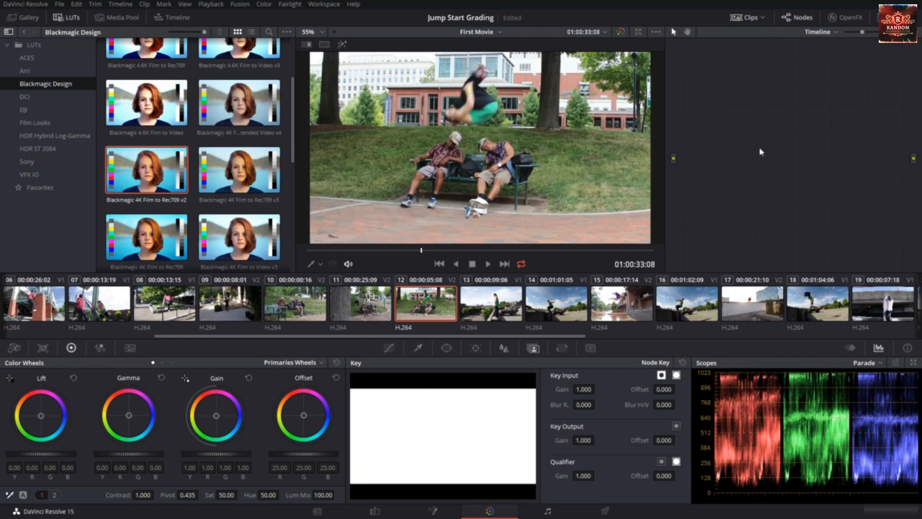
key("alt+s")
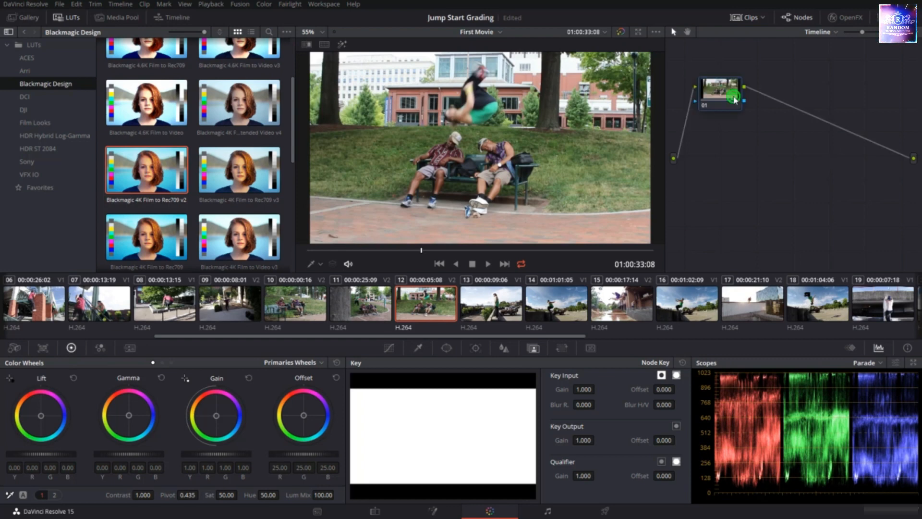
left_click_drag(733, 99, 894, 159)
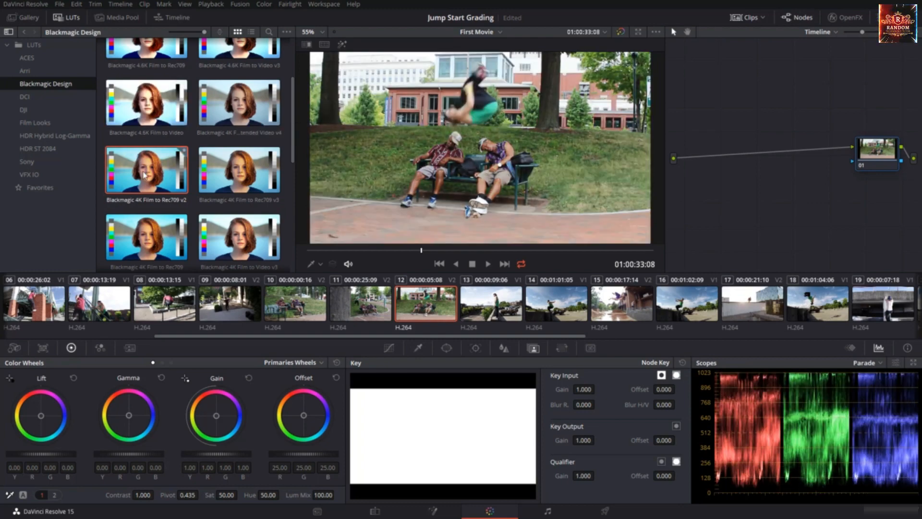
- Apply the Blackmagic 4K Film to Rec709 v2 LUT to the timeline node and set its Key Output gain to 0.7
left_click_drag(144, 172, 885, 159)
double_click(582, 442)
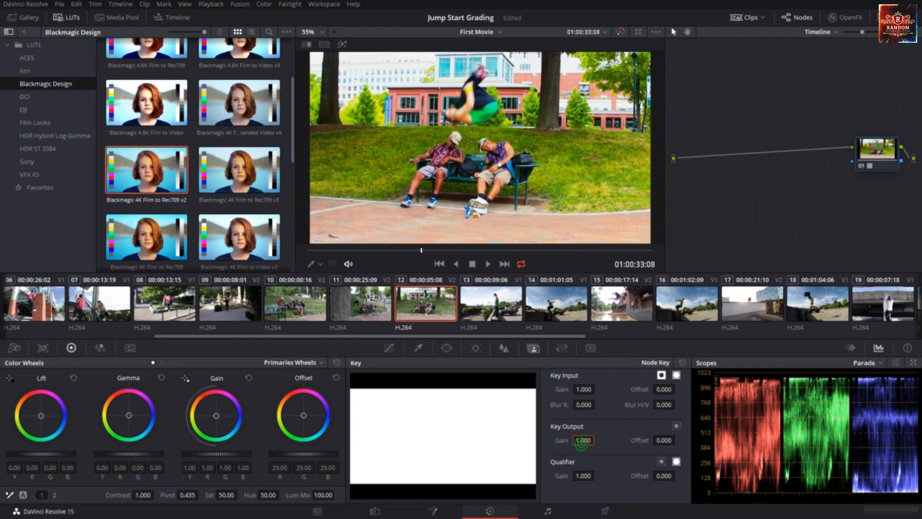
type(".7")
key("Return")
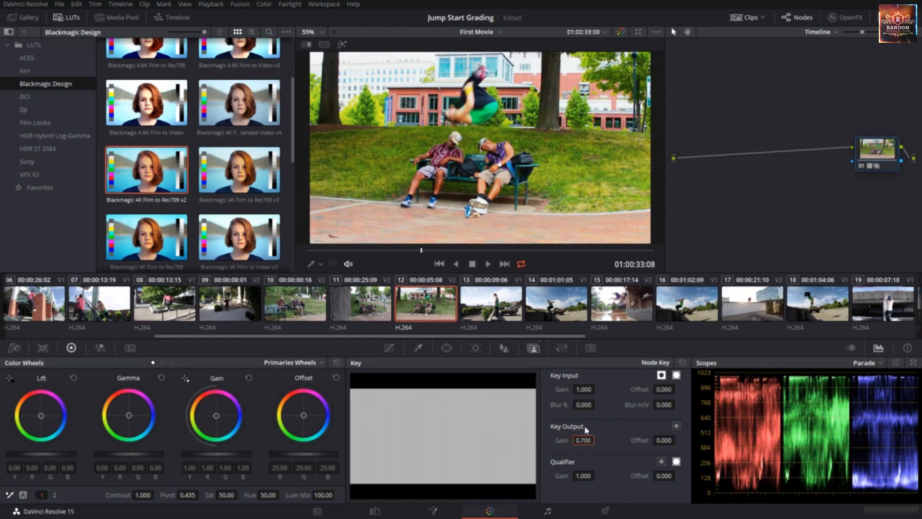
- Examine how the timeline-level LUT affects the clips from 06 to 11
left_click(377, 317)
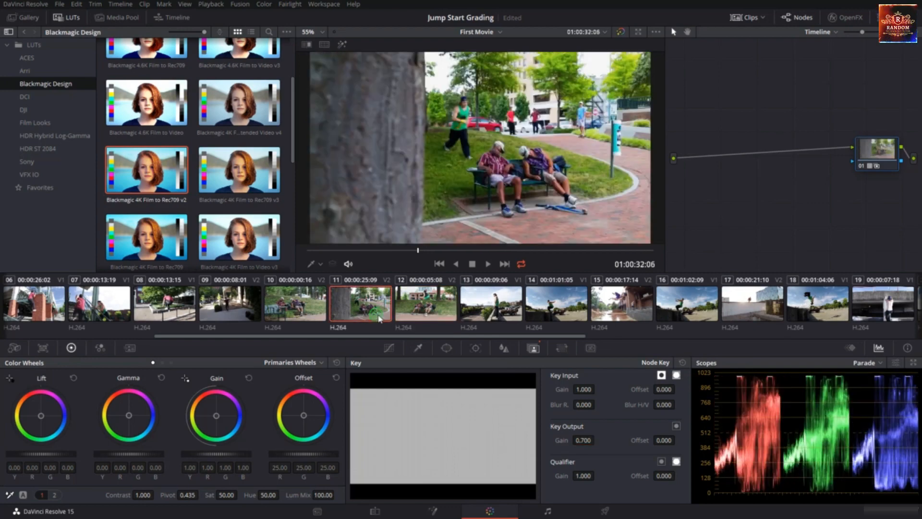
left_click(302, 312)
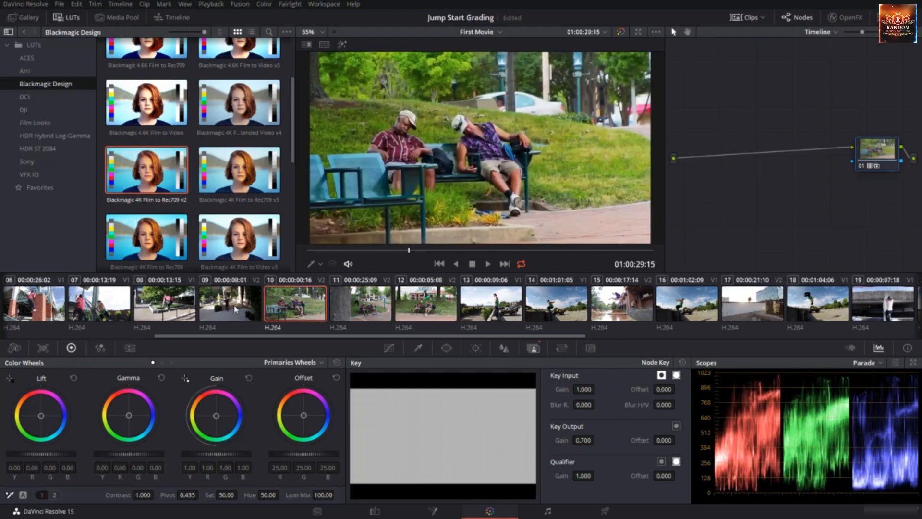
left_click(235, 308)
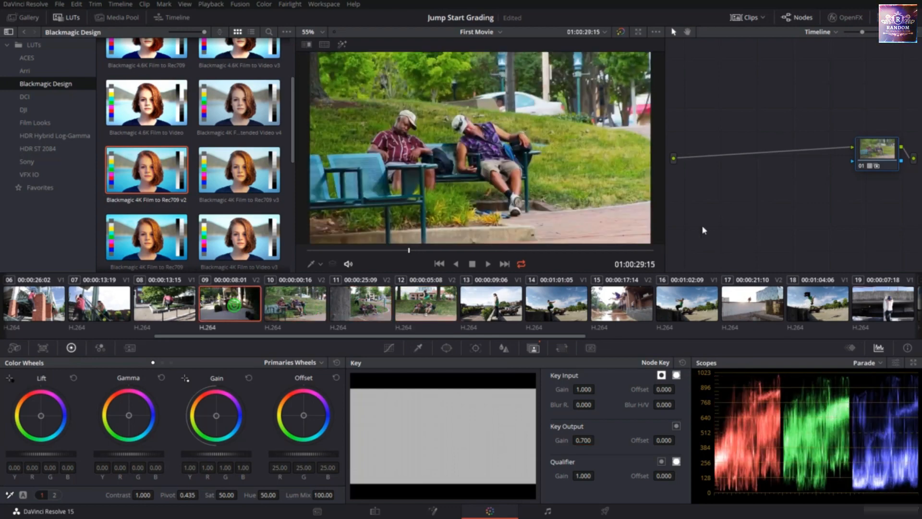
left_click(165, 307)
left_click(101, 303)
left_click(56, 303)
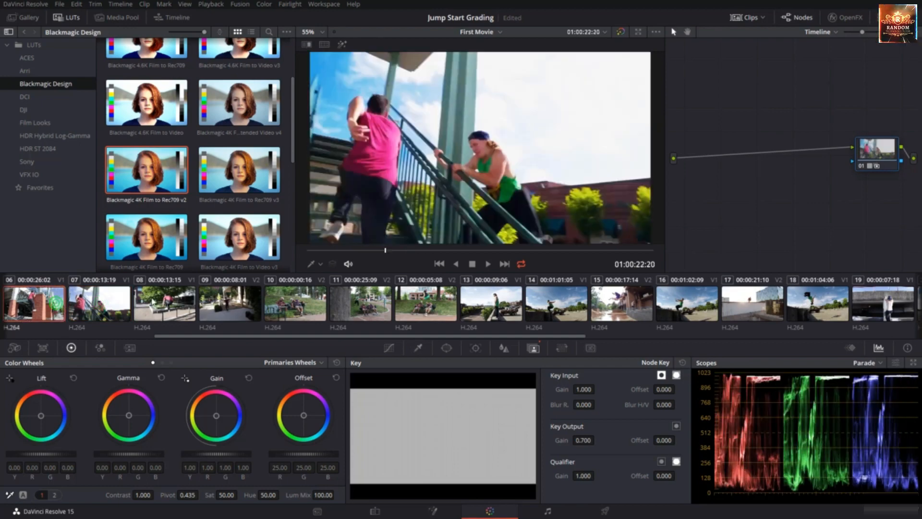
left_click(287, 310)
left_click(360, 305)
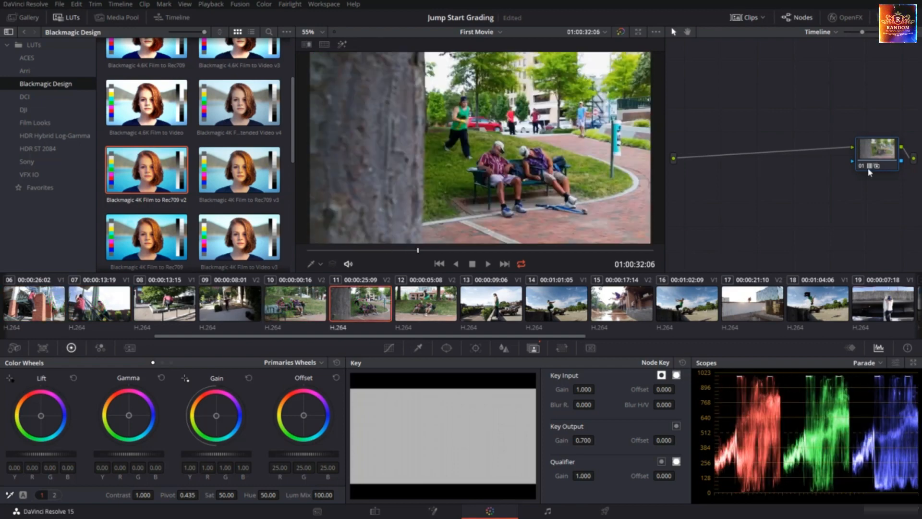
- Delete the timeline node, return the node graph to Clip level, and select clip 12
key("Delete")
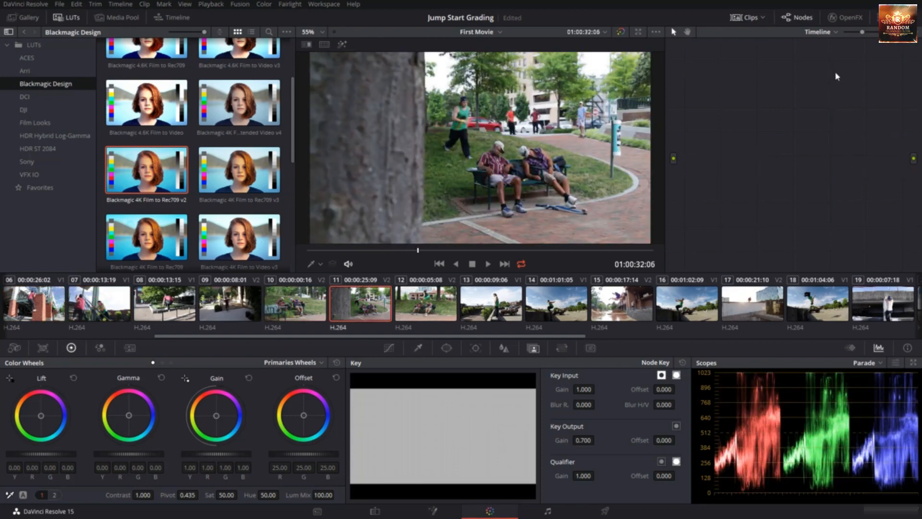
left_click(819, 33)
left_click(822, 38)
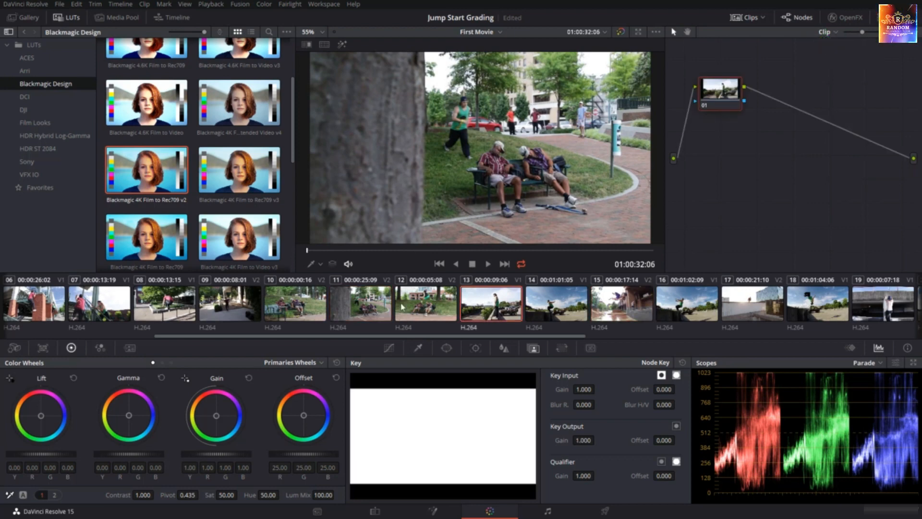
left_click(412, 308)
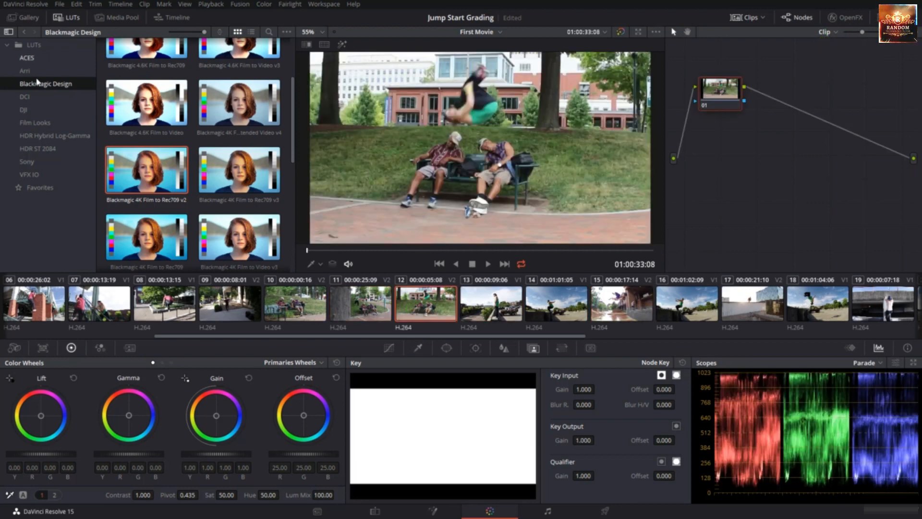
- Display the Arri LUT folder and switch to the Color Correction timeline
left_click(36, 71)
left_click(497, 32)
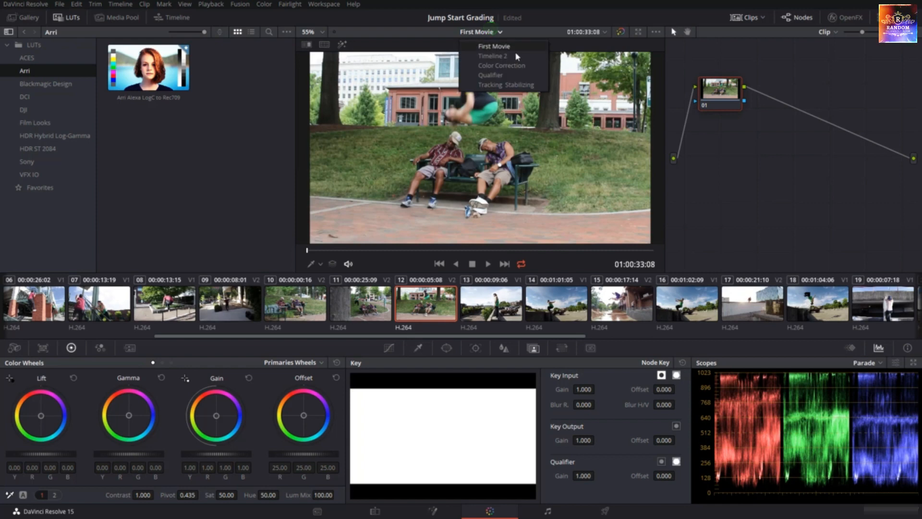
left_click(524, 67)
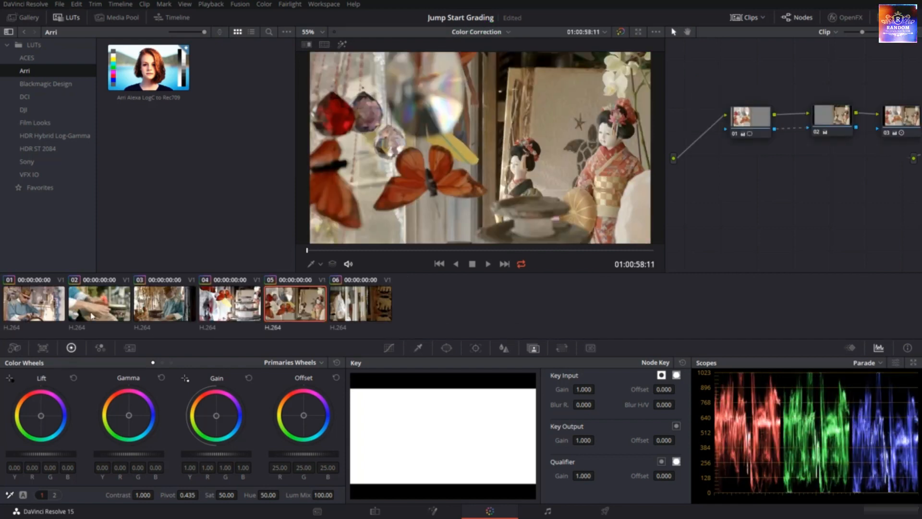
- Select all six clips of the Color Correction timeline and reset all their grades and nodes
left_click(339, 307)
left_click(45, 311, "shift")
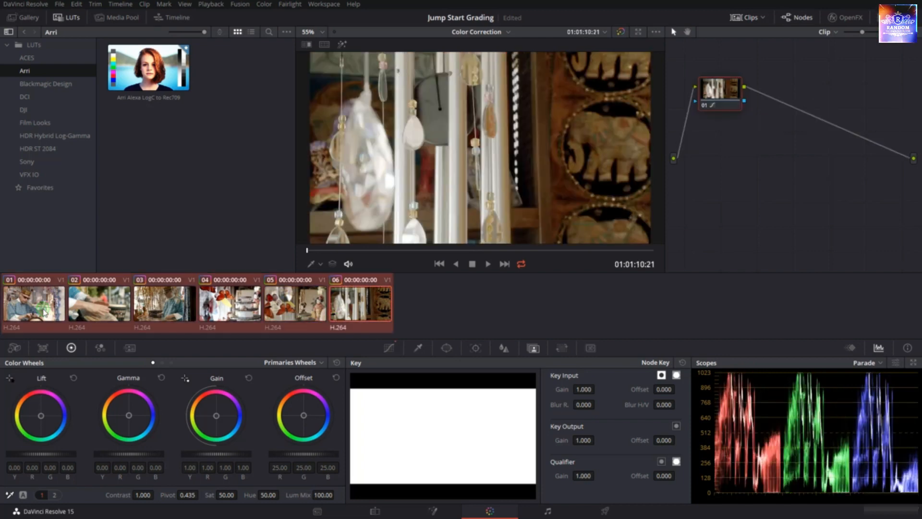
right_click(727, 172)
left_click(746, 178)
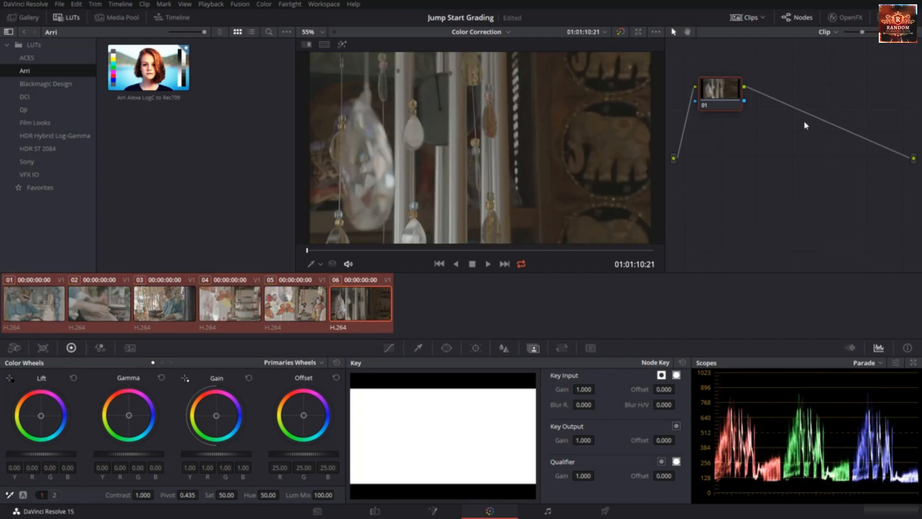
- Examine the ungraded look of clips 03 to 06 in the Color Correction timeline
left_click(749, 185)
left_click(294, 305)
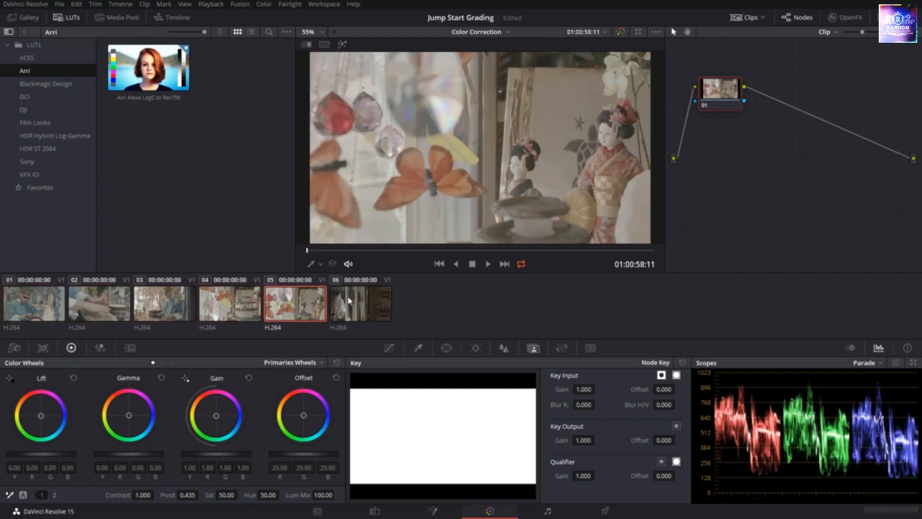
left_click(362, 301)
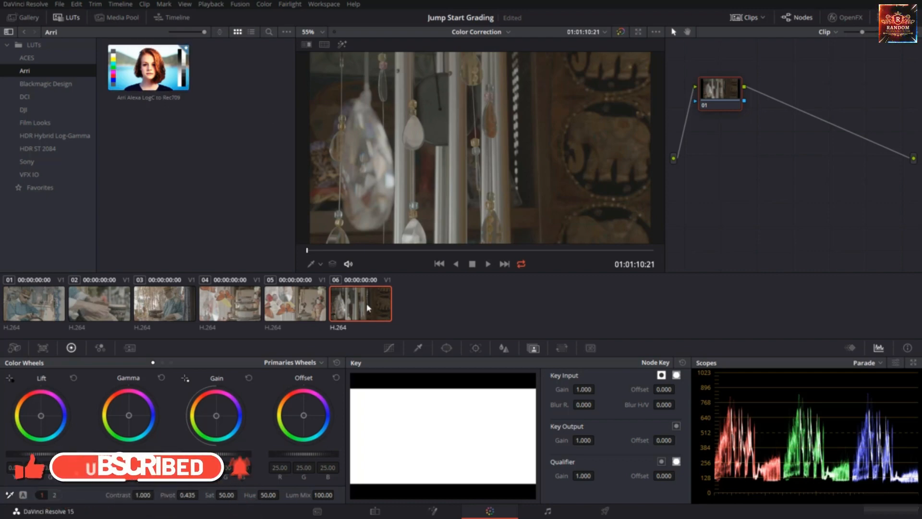
left_click(297, 303)
left_click(218, 305)
left_click(160, 300)
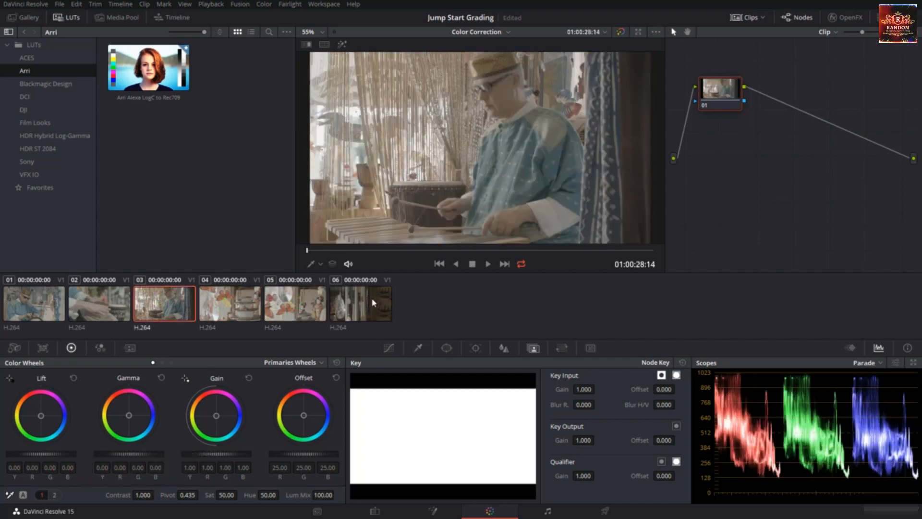
- Apply the Arri Alexa LogC to Rec709 3D LUT to all six clips of the Color Correction timeline at once
left_click(361, 302)
left_click(60, 303, "shift")
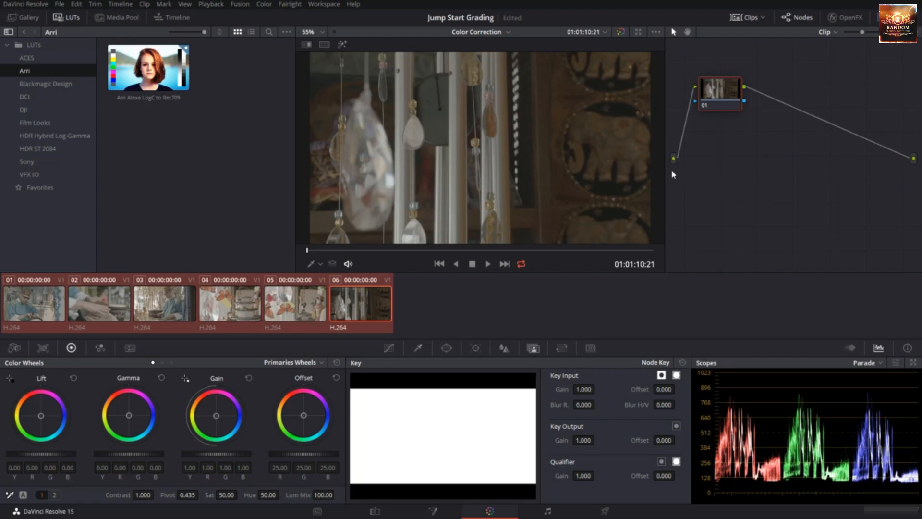
right_click(362, 303)
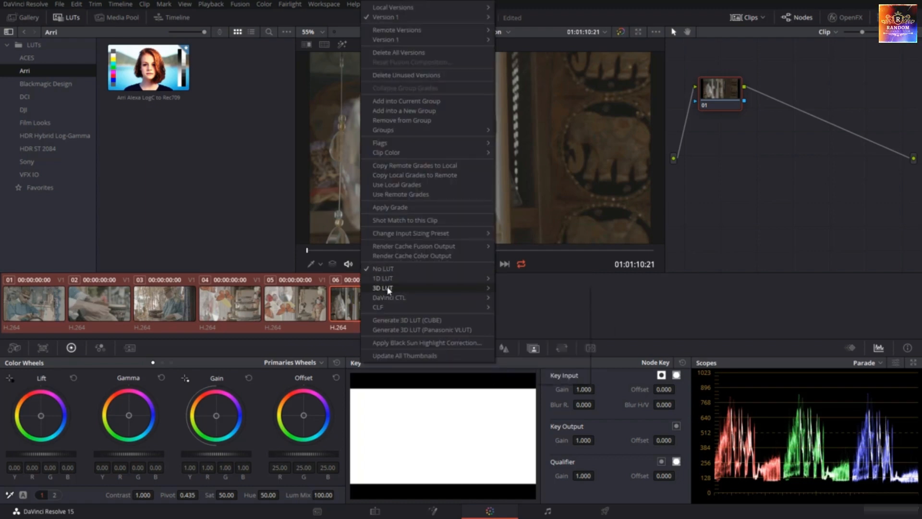
mouse_move(389, 289)
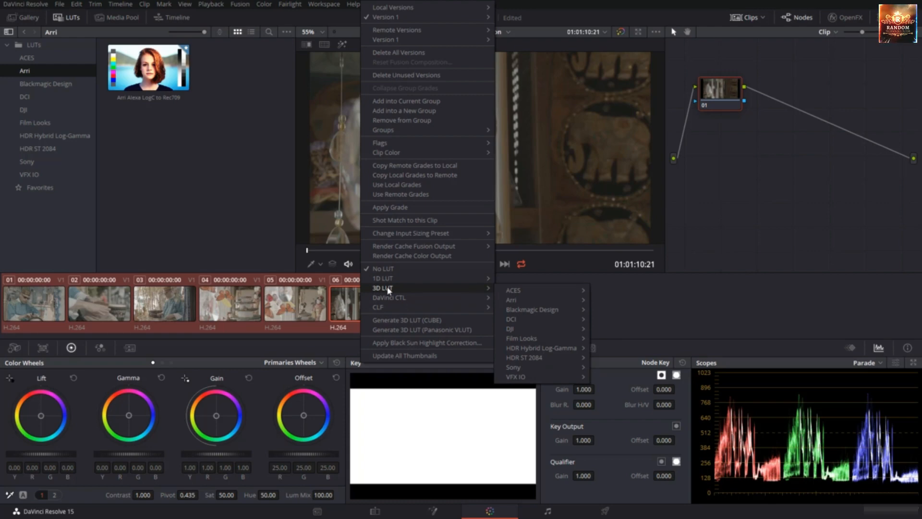
mouse_move(514, 300)
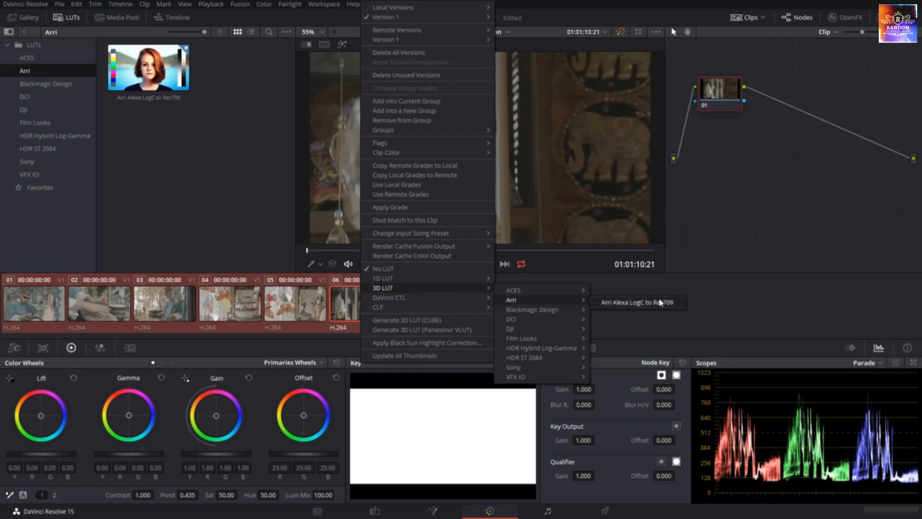
left_click(670, 306)
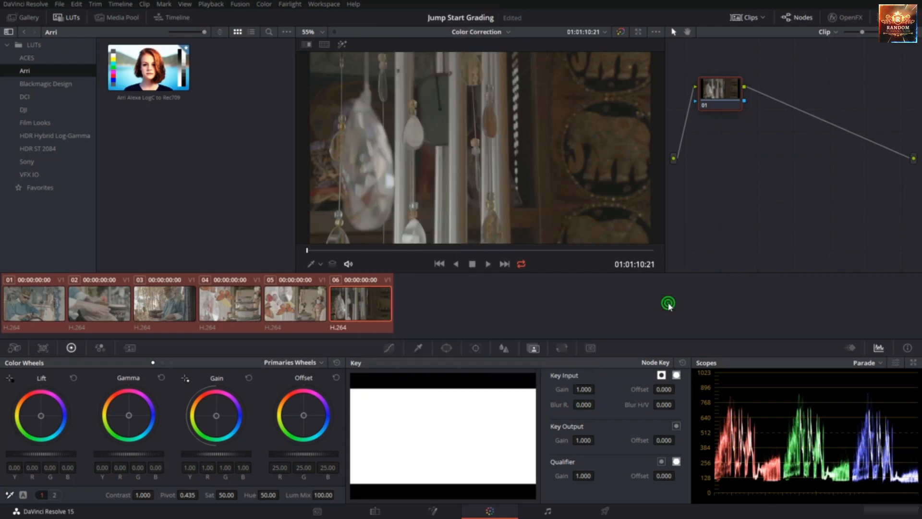
- Check the LUT on clips 05 back to 01 and update all clip thumbnails
left_click(297, 315)
left_click(221, 312)
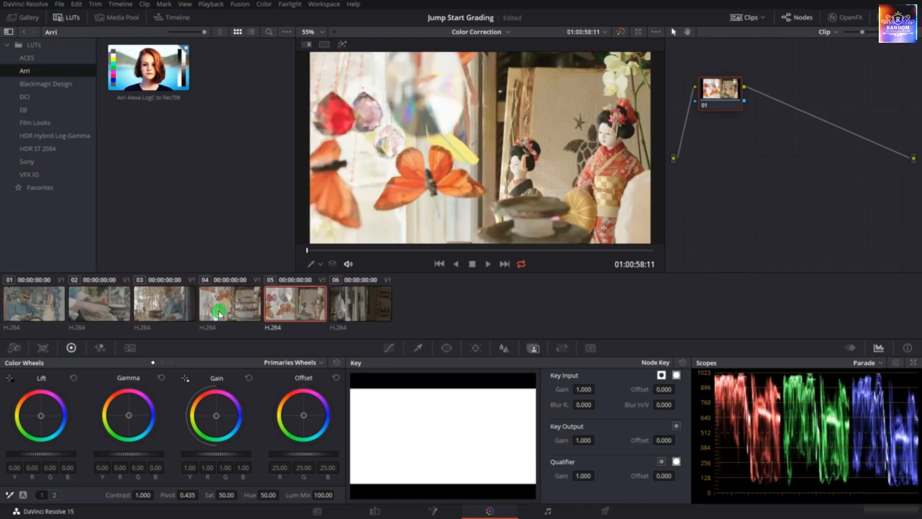
left_click(155, 303)
left_click(107, 312)
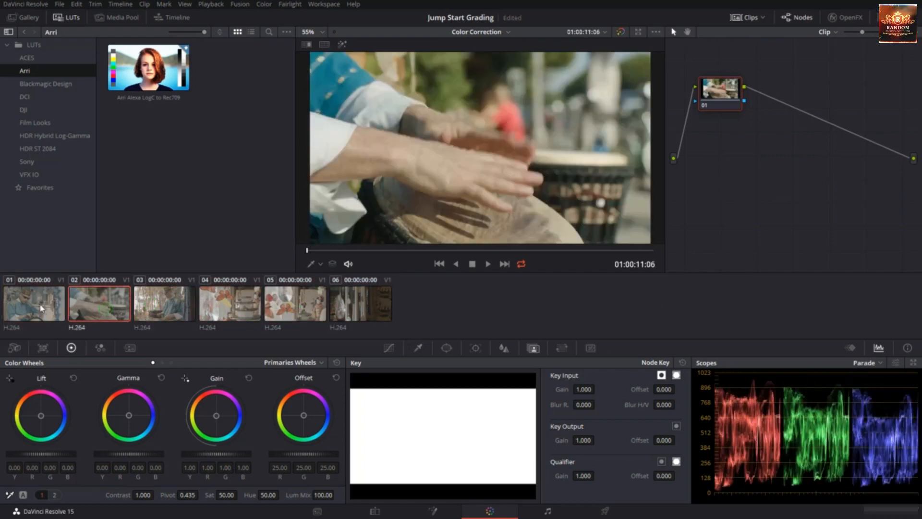
left_click(39, 305)
right_click(96, 303)
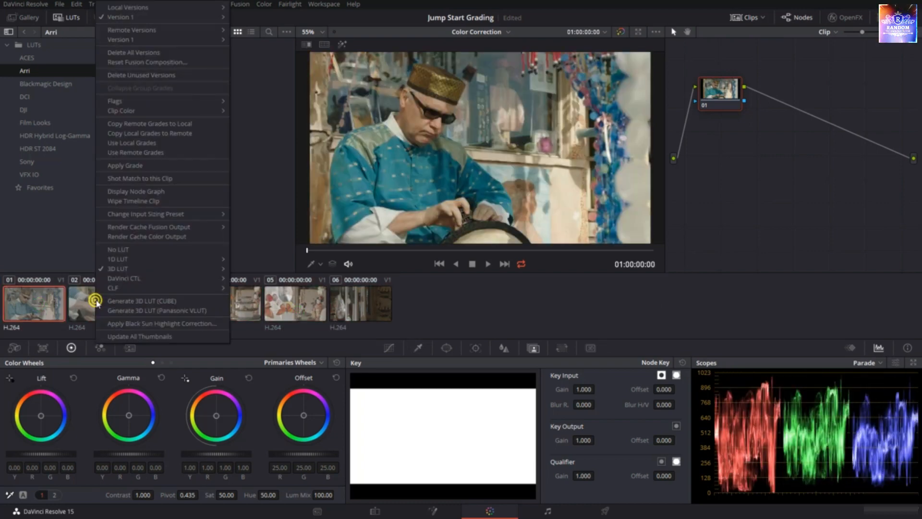
left_click(136, 335)
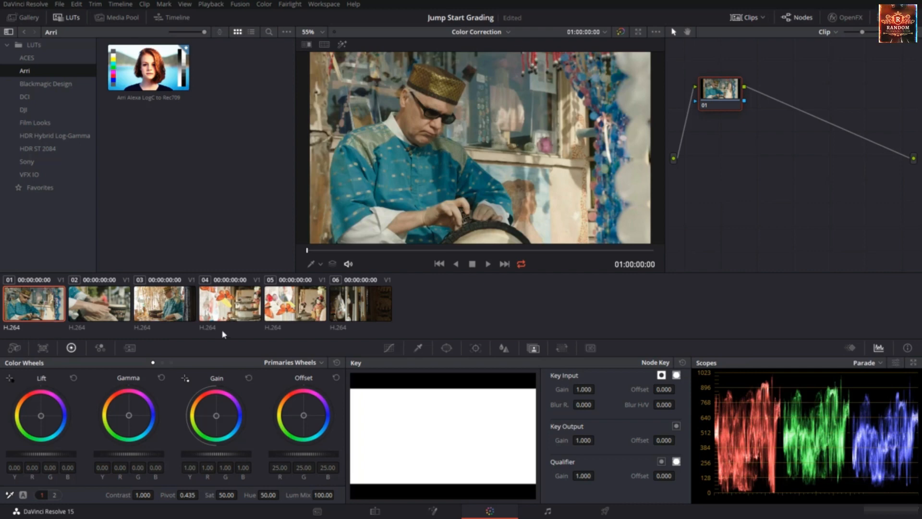
- Select all six clips of the Color Correction timeline and set them back to No LUT
left_click(357, 310)
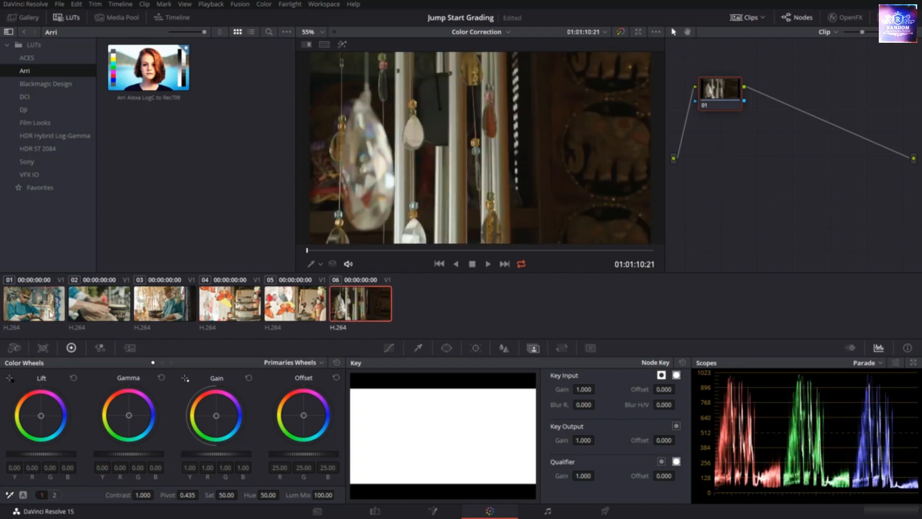
left_click(42, 312, "shift")
left_click(42, 312)
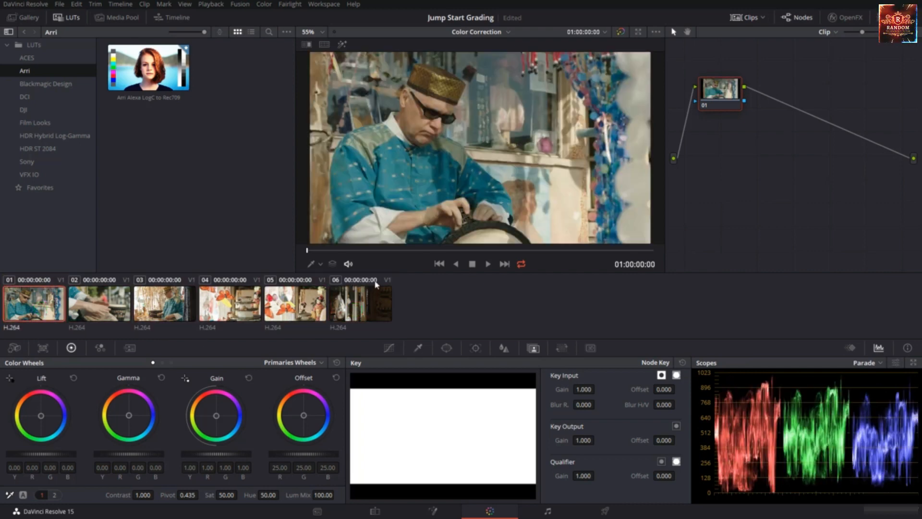
left_click(363, 302, "shift")
right_click(363, 303)
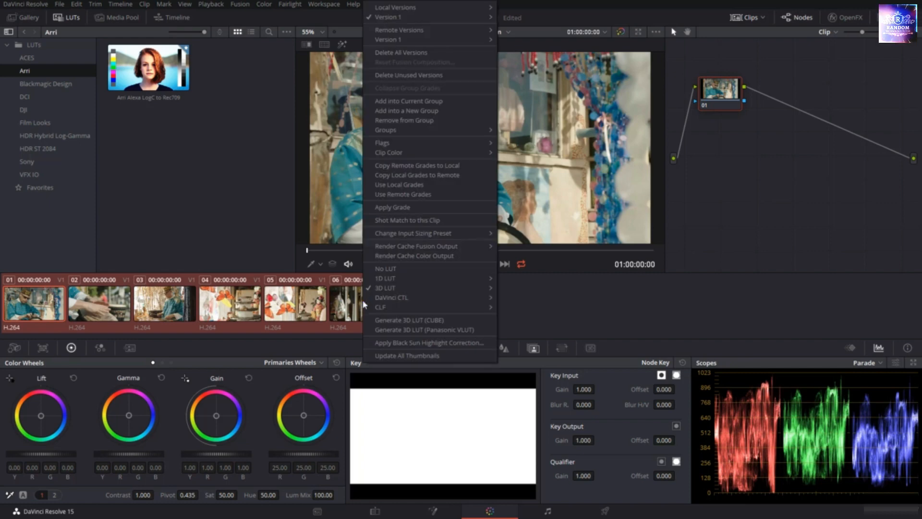
left_click(399, 268)
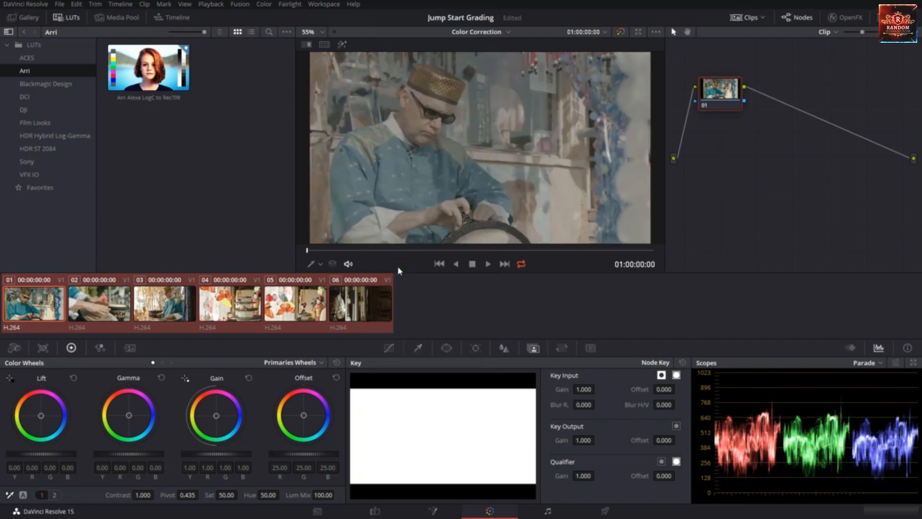
left_click(313, 308)
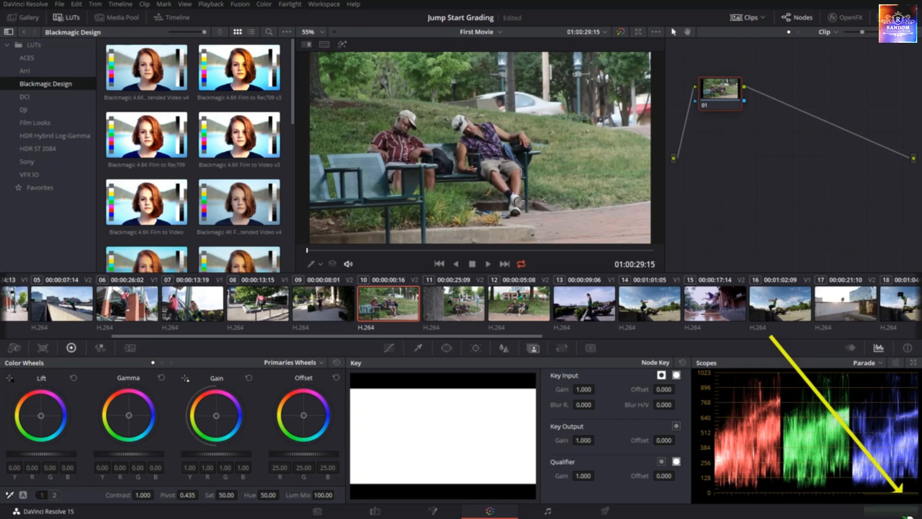
- Open the project's Color Management settings and look through the LUTs offered for the 3D Input Lookup Table
left_click(906, 511)
scroll(418, 160, "up", 5)
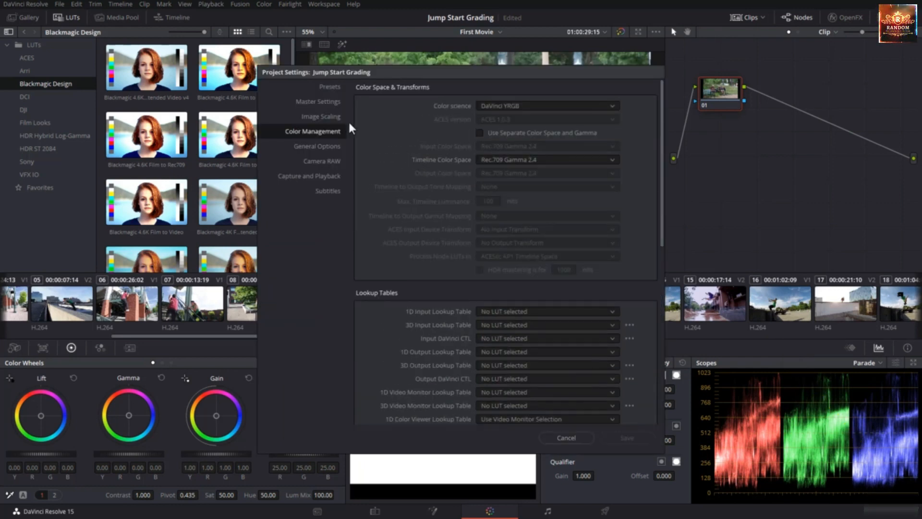
scroll(435, 194, "down", 3)
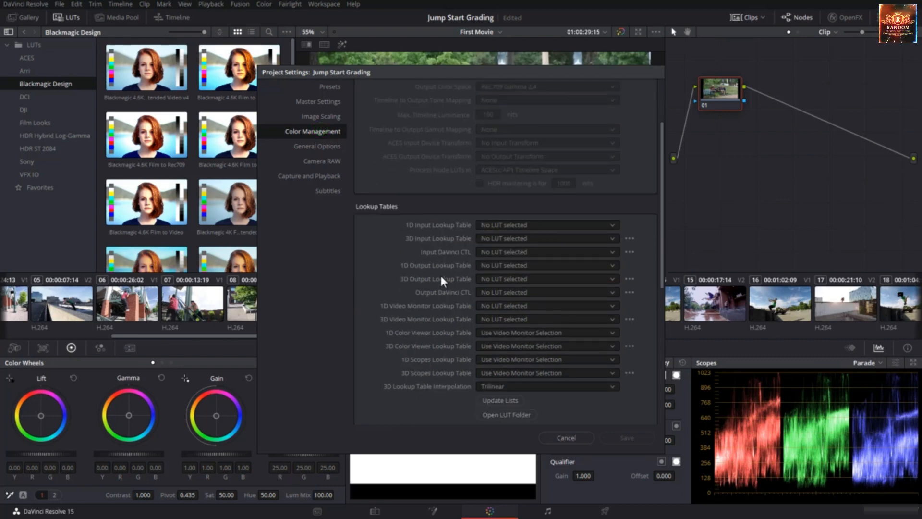
scroll(442, 280, "down", 1)
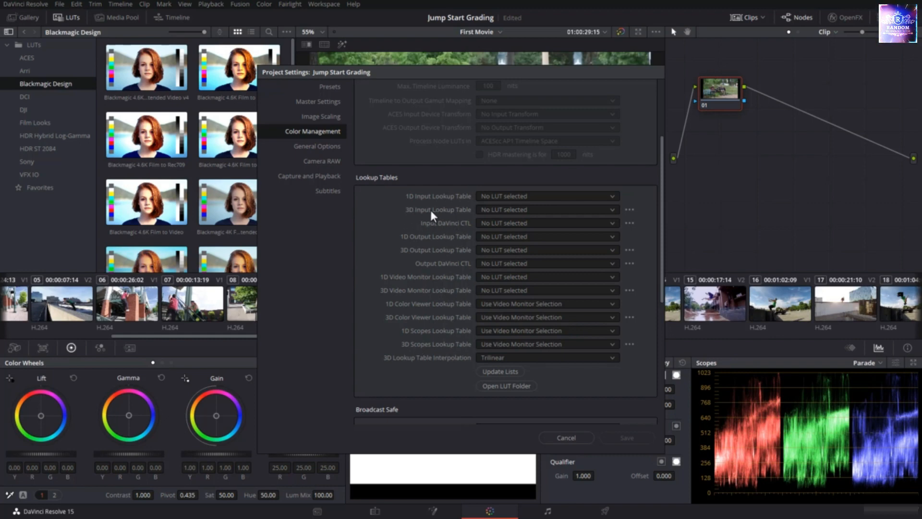
left_click(502, 206)
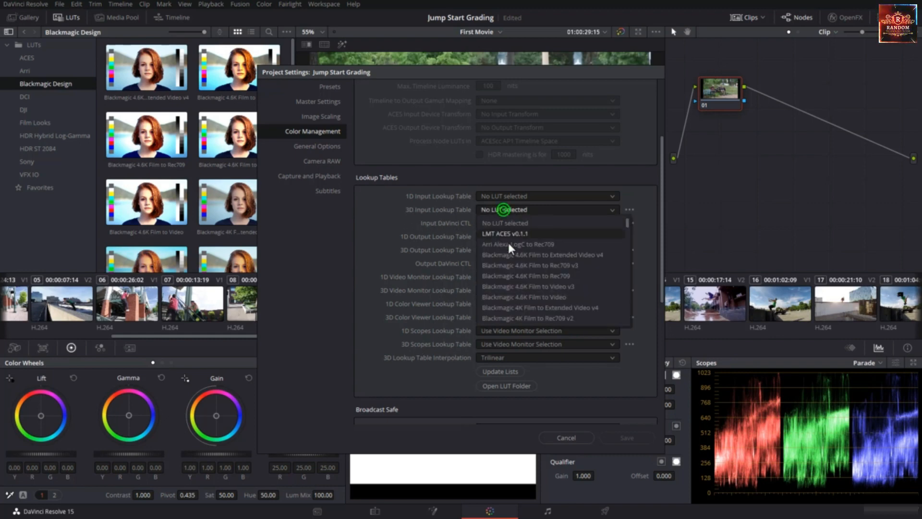
scroll(509, 259, "down", 5)
left_click(394, 222)
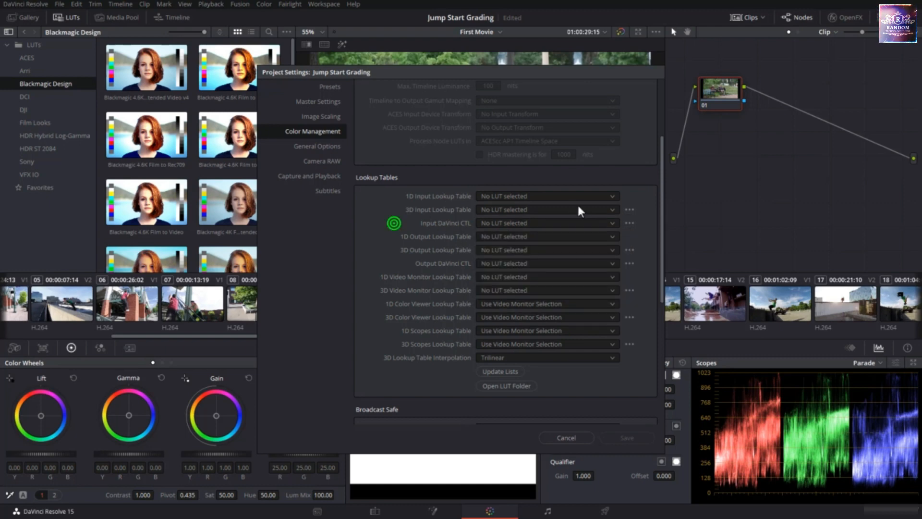
- Set the project's 3D Input Lookup Table to Blackmagic 4K Film to Rec709 v3 and save the settings
left_click(628, 209)
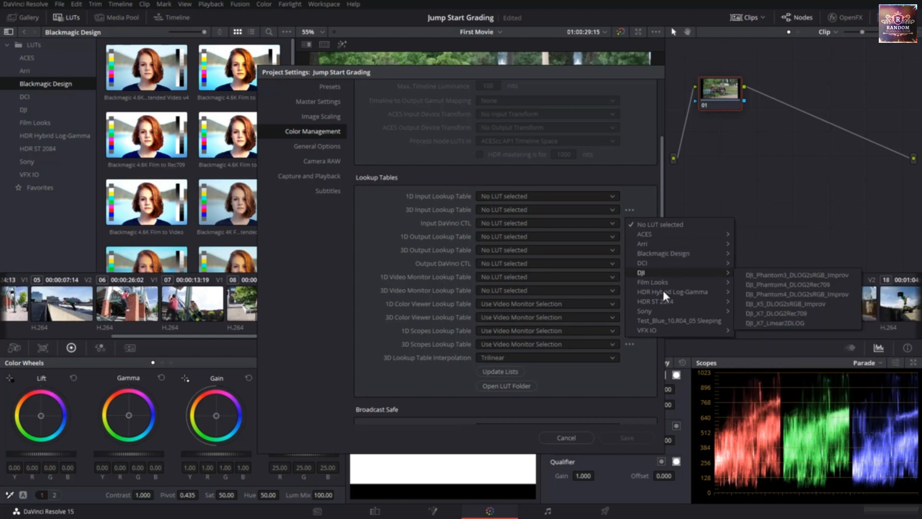
mouse_move(673, 283)
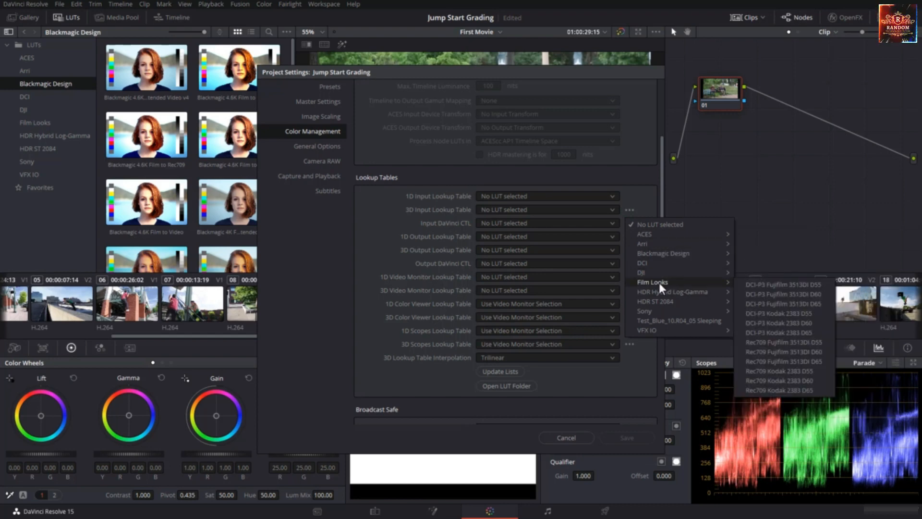
mouse_move(671, 254)
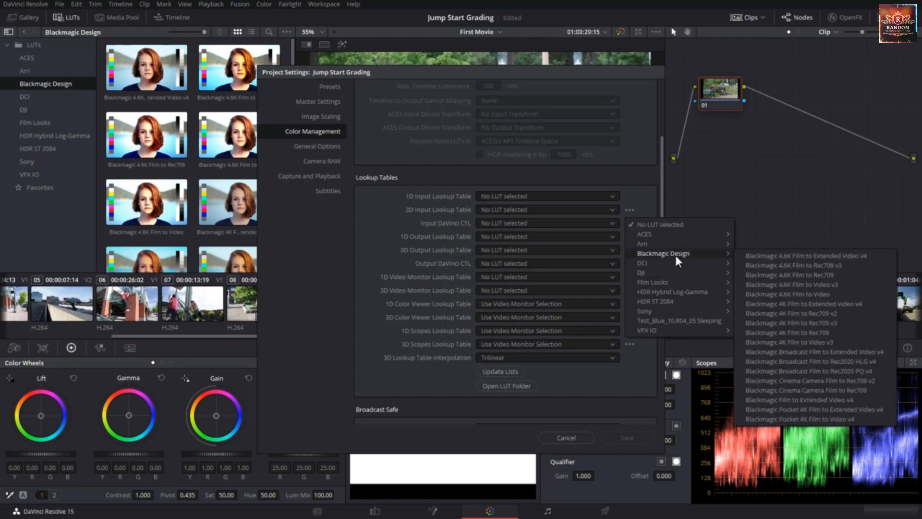
left_click(783, 324)
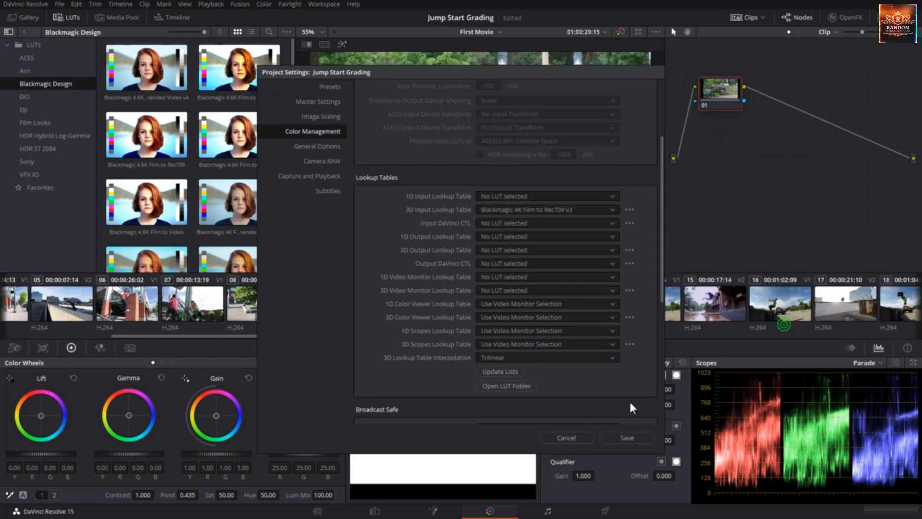
left_click(633, 438)
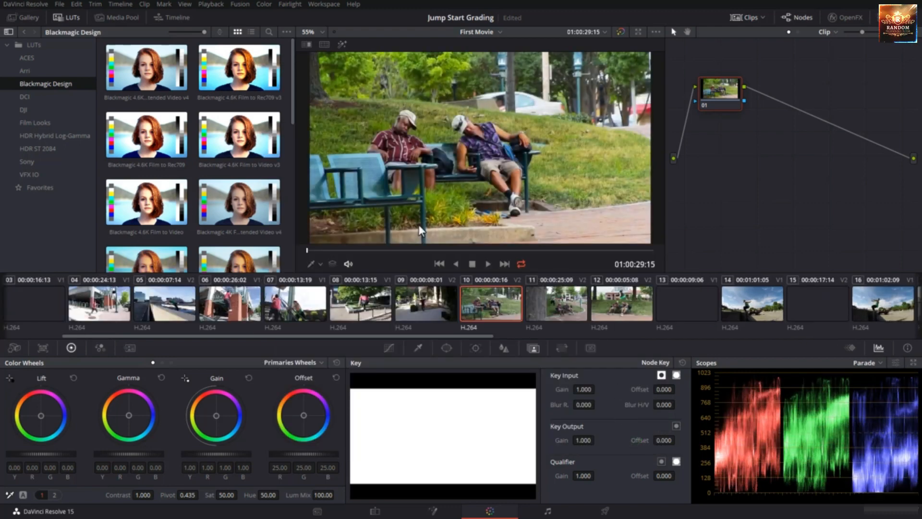
- Check the project-level LUT on clips 09, 08 and 07 and return to clip 10
left_click(439, 302)
left_click(354, 302)
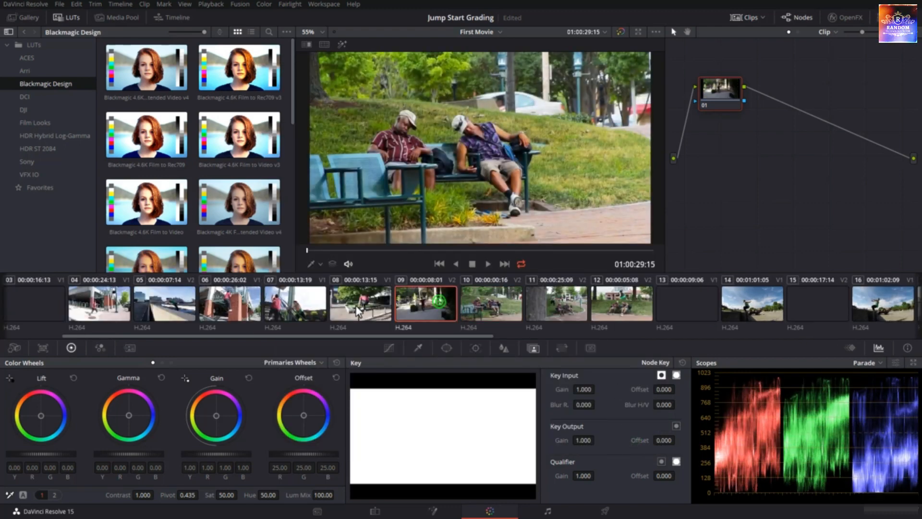
left_click(297, 303)
left_click(477, 304)
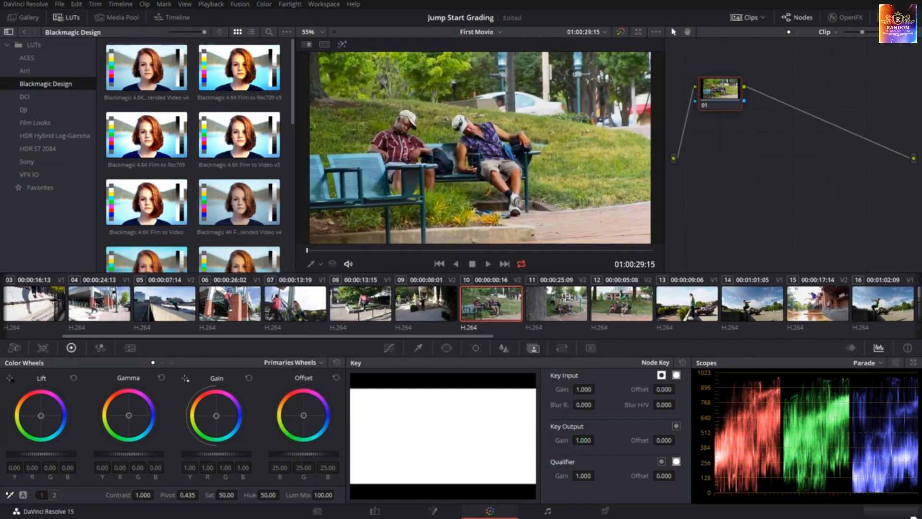
- Reset the project's 3D Input Lookup Table to No LUT selected and save the project settings
left_click(906, 510)
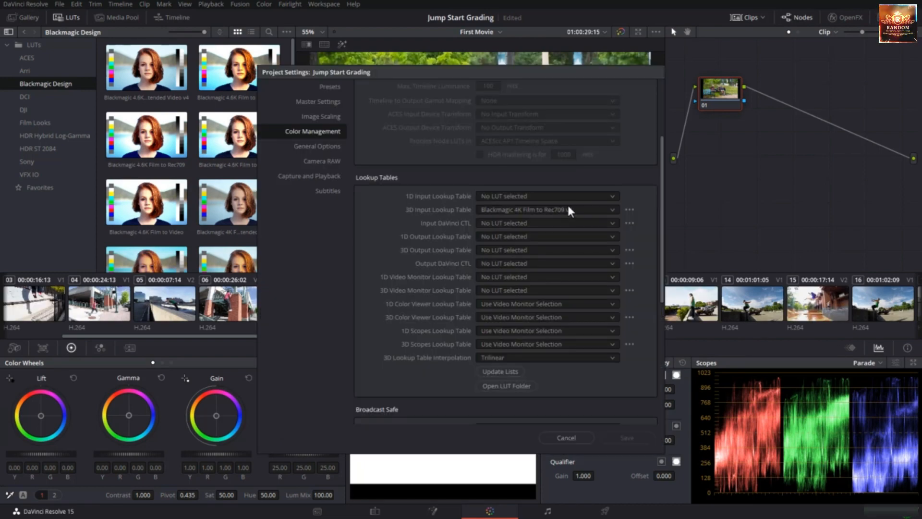
left_click(629, 210)
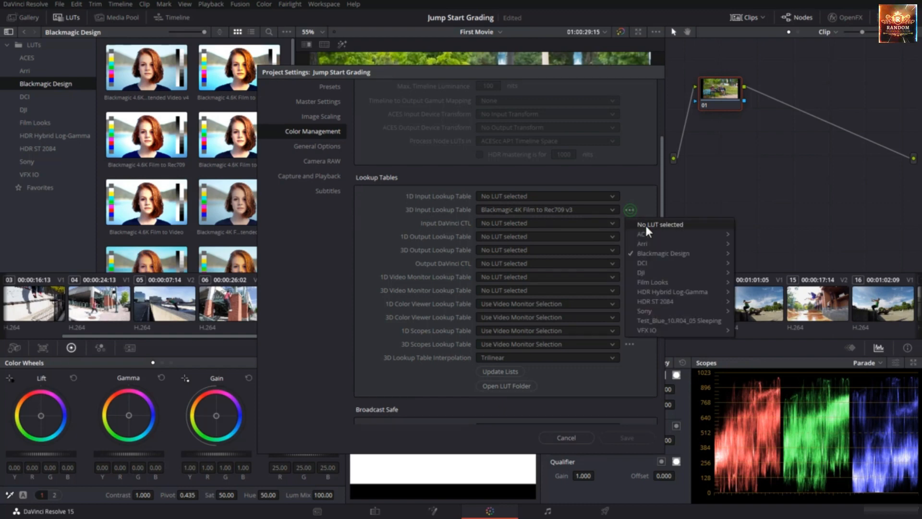
left_click(646, 225)
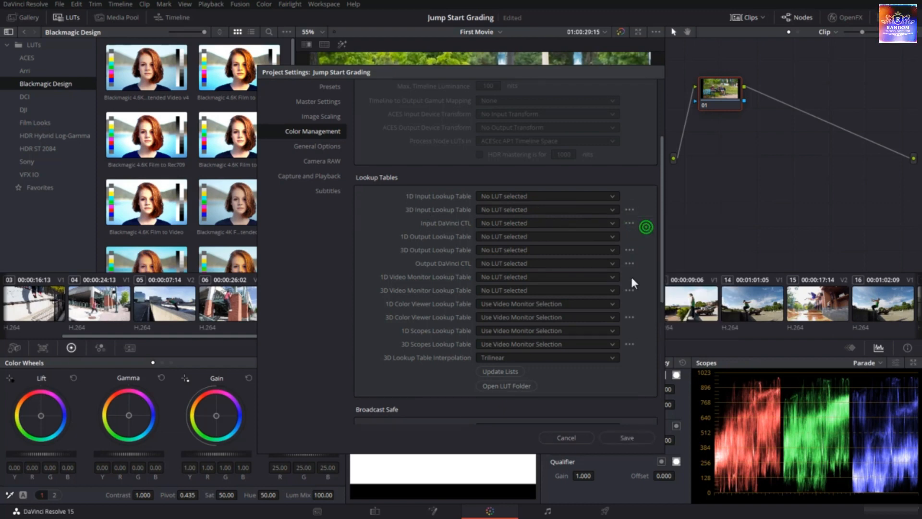
left_click(621, 437)
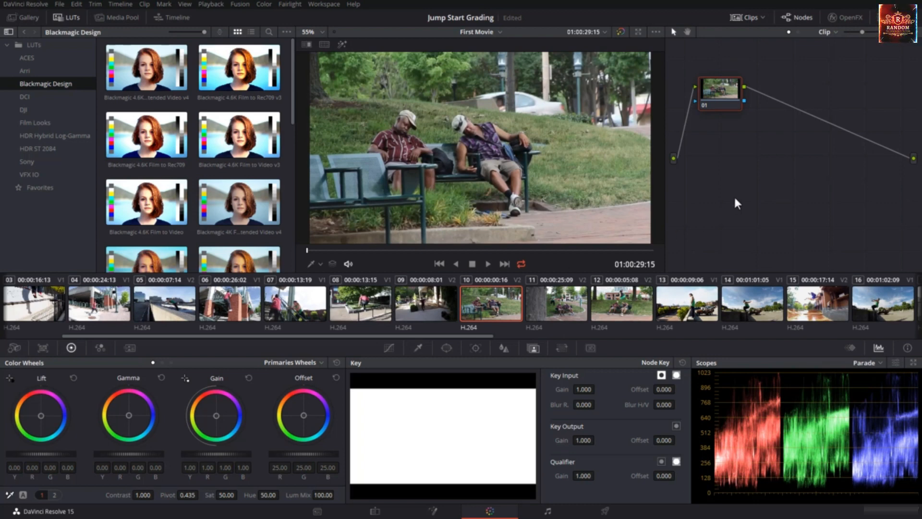
- Lower the Gain to 0.83 and the Lift to -0.04 on node 01 of clip 10
left_click(725, 108)
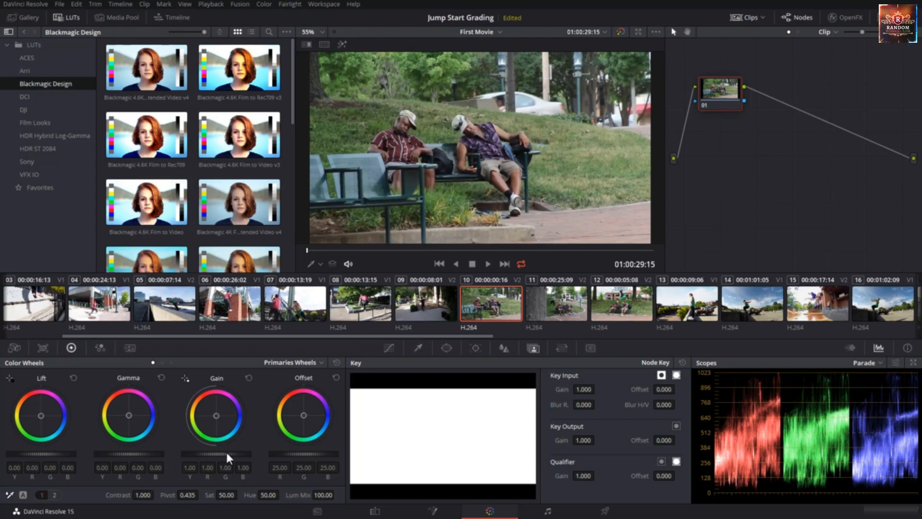
left_click_drag(225, 451, 209, 453)
left_click_drag(54, 454, 46, 454)
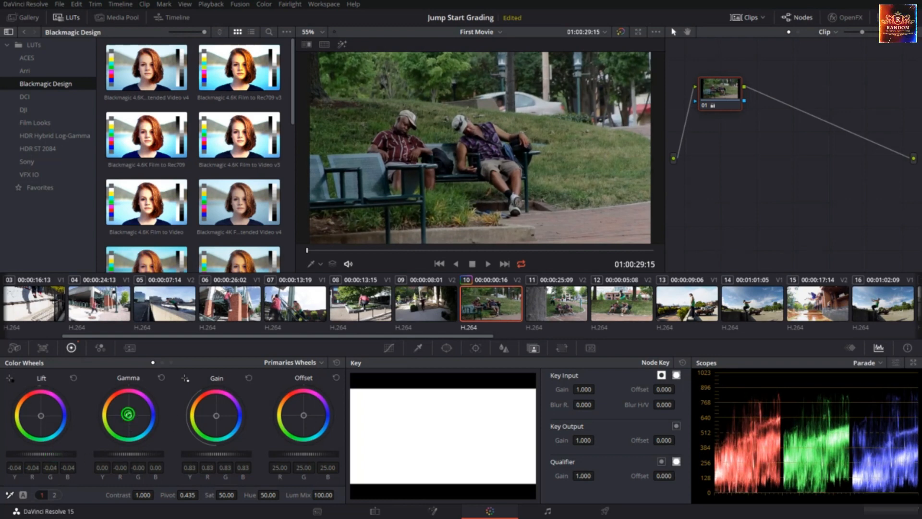
- Tint the Gamma and Gain of clip 10's node 01 toward blue, raising Gain to 0.91 and Lift to -0.03
left_click_drag(127, 415, 132, 414)
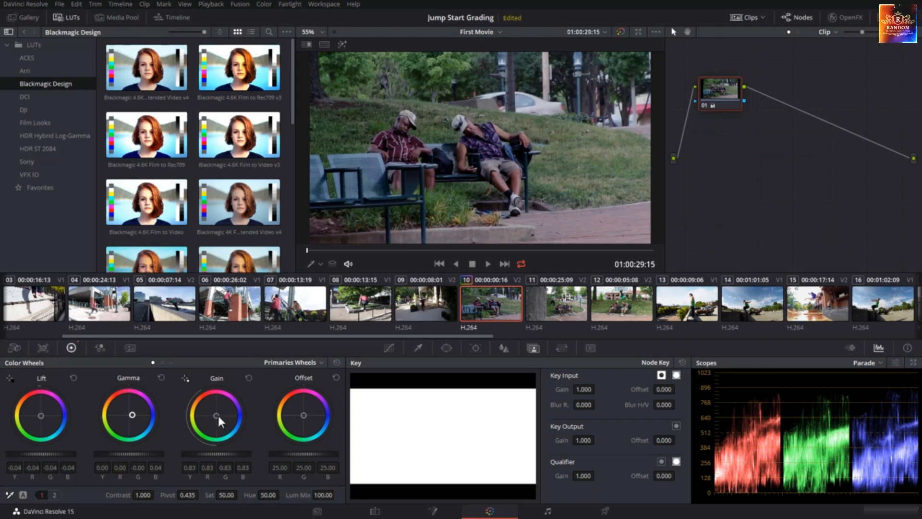
left_click_drag(218, 416, 218, 415)
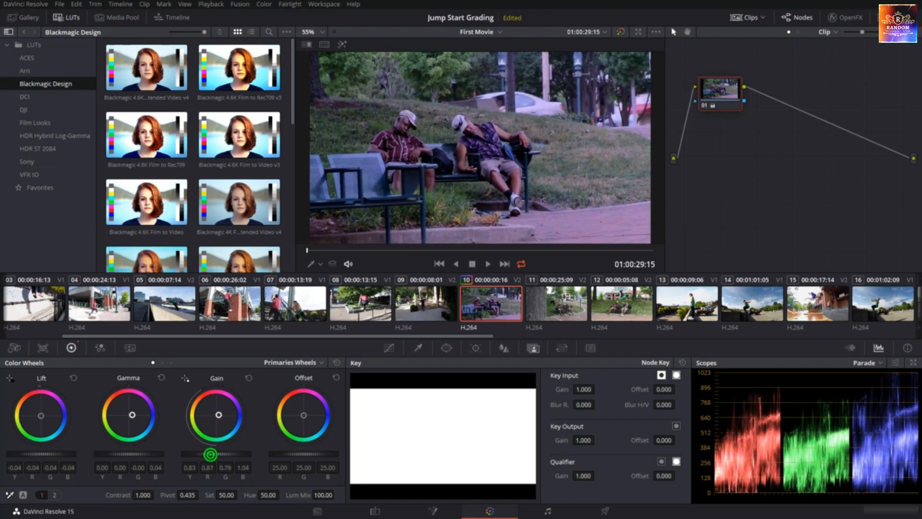
left_click_drag(210, 454, 226, 455)
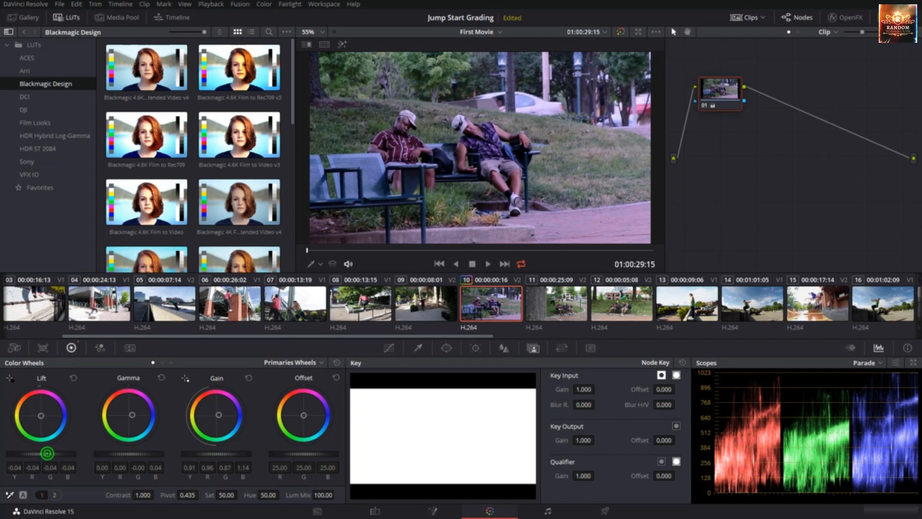
left_click_drag(47, 453, 53, 453)
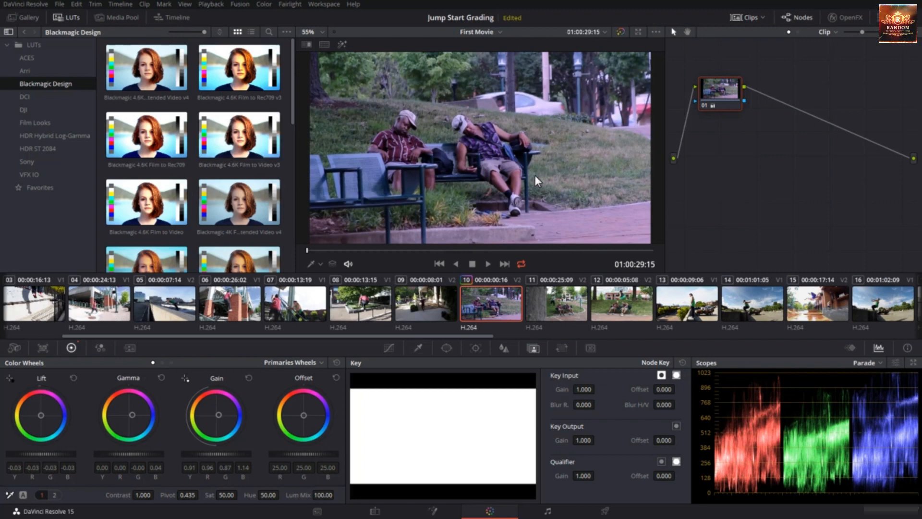
- Export the grade of clip 10 as a CUBE 3D LUT named Test_blue in the default LUT folder
right_click(493, 300)
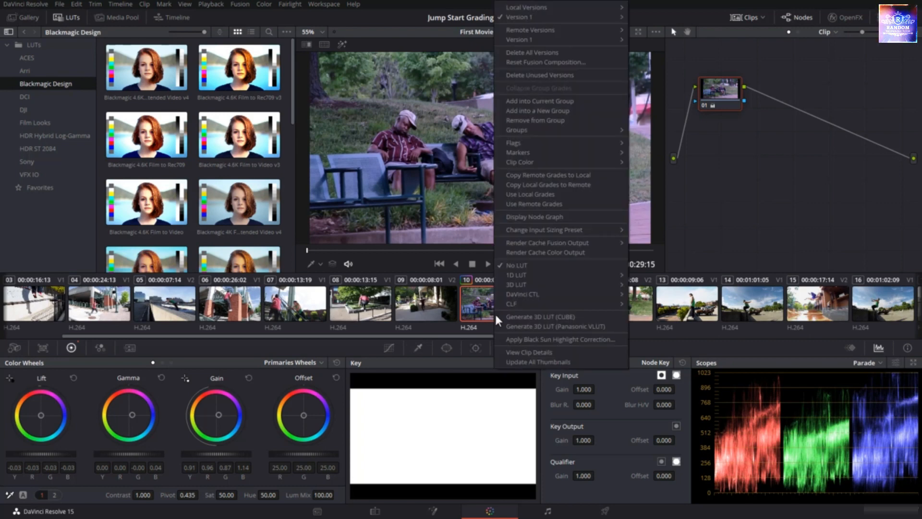
left_click(566, 316)
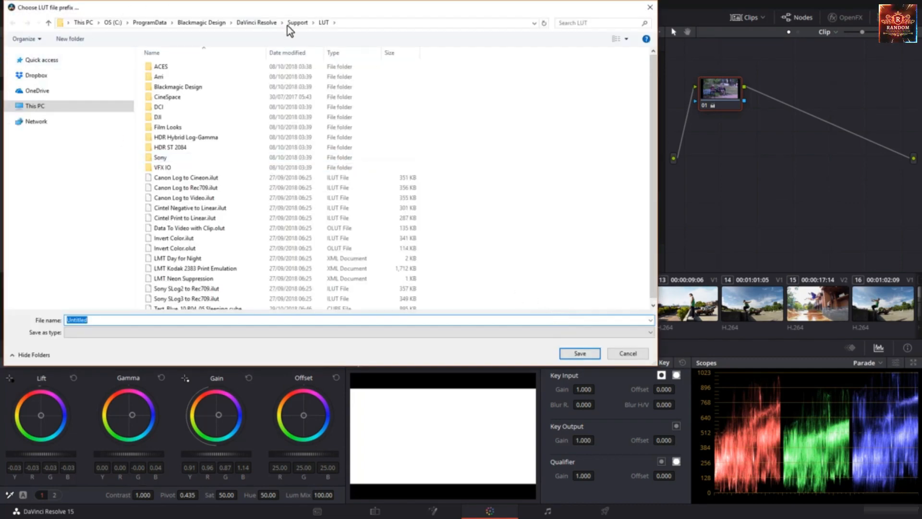
left_click(298, 23)
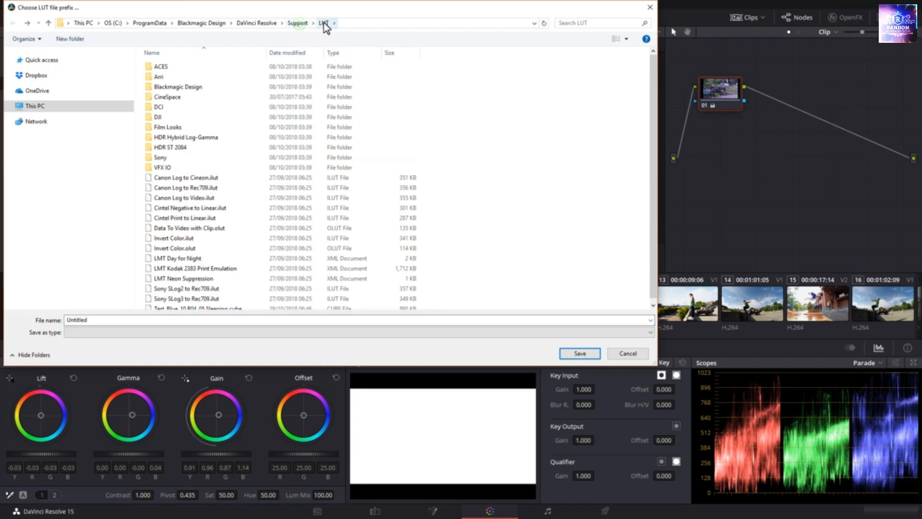
left_click(124, 320)
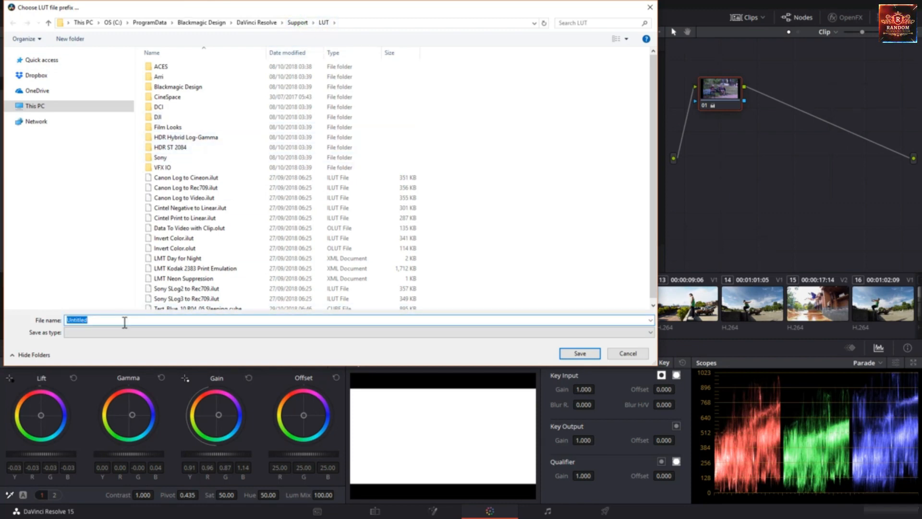
type("Test")
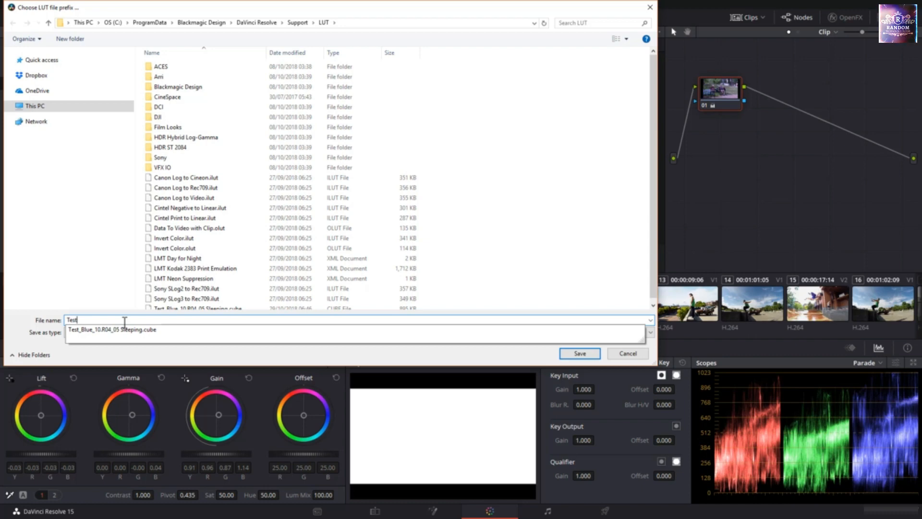
type("_Blue")
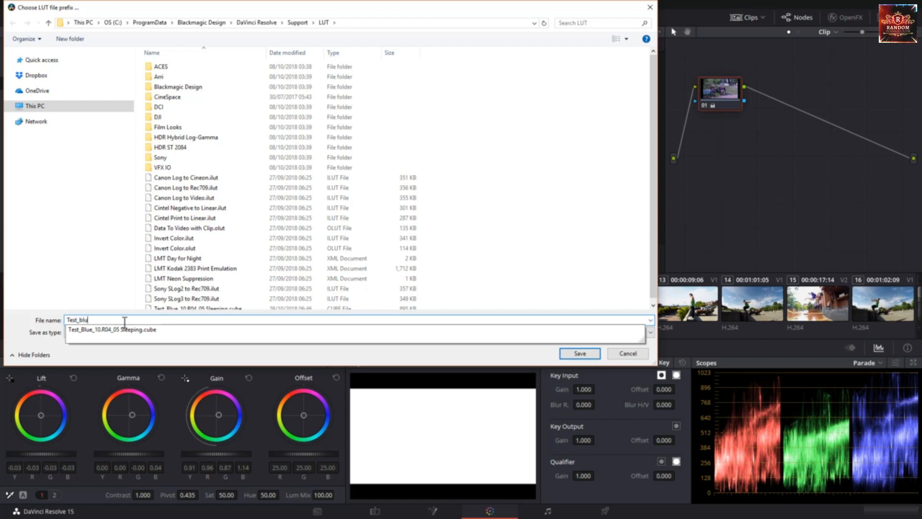
left_click(579, 354)
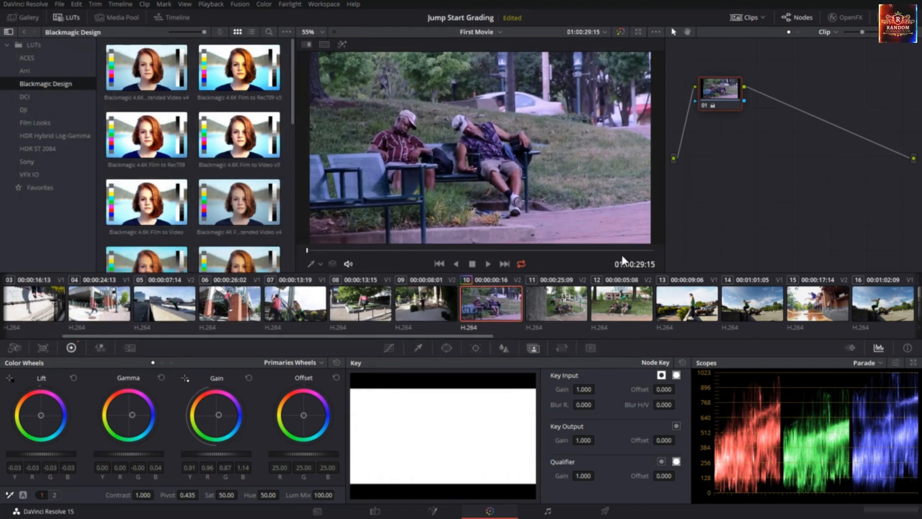
- Reset the grade on node 01 and save the project's 3D Input Lookup Table as Test_Blue_10.R04_05 Sleeping
right_click(722, 89)
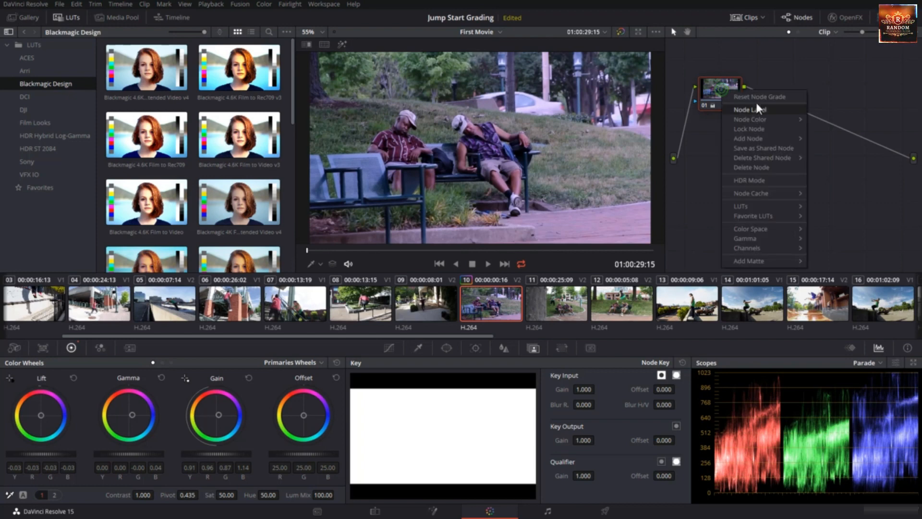
left_click(757, 97)
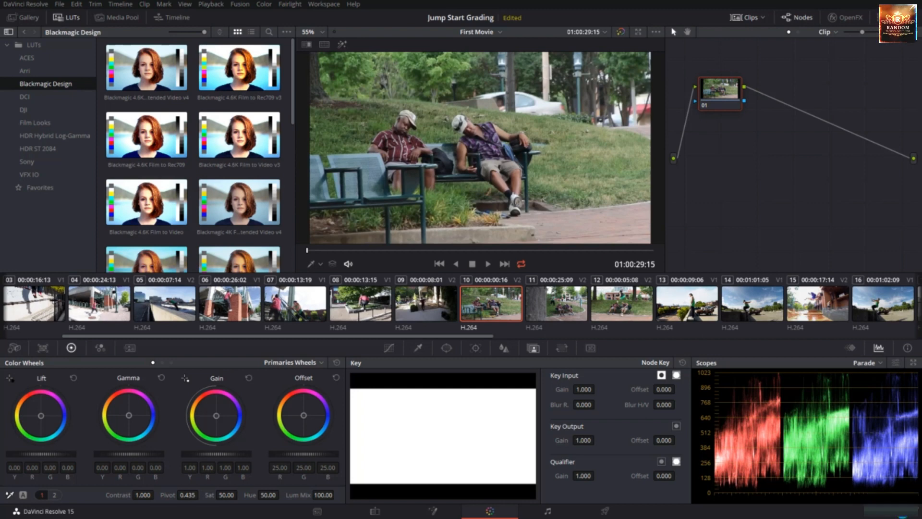
left_click(902, 512)
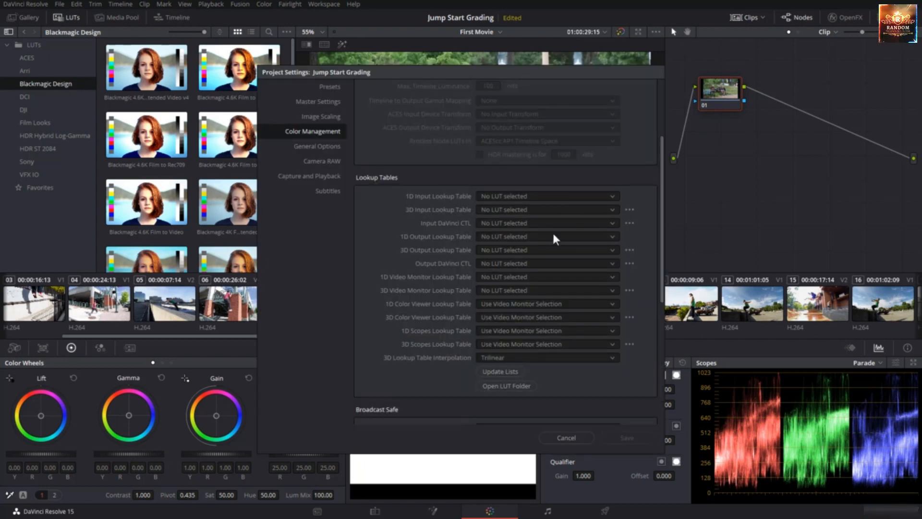
left_click(628, 210)
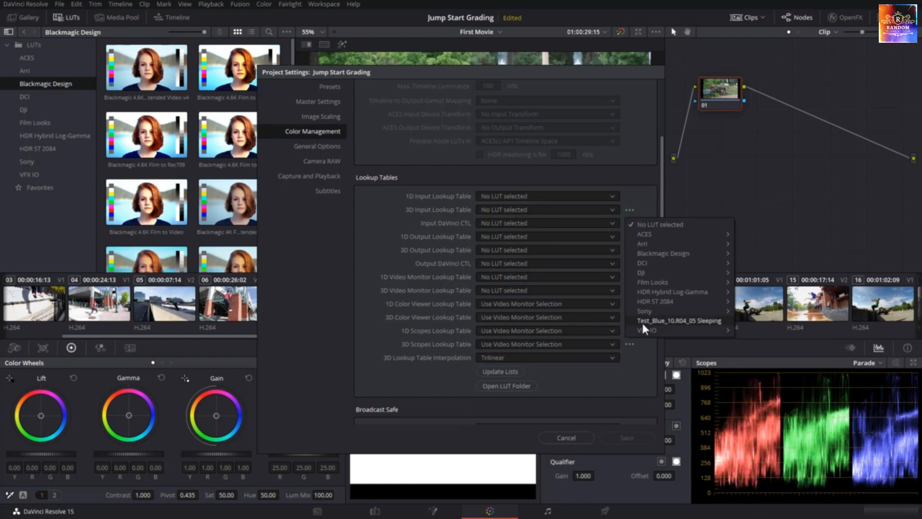
left_click(529, 209)
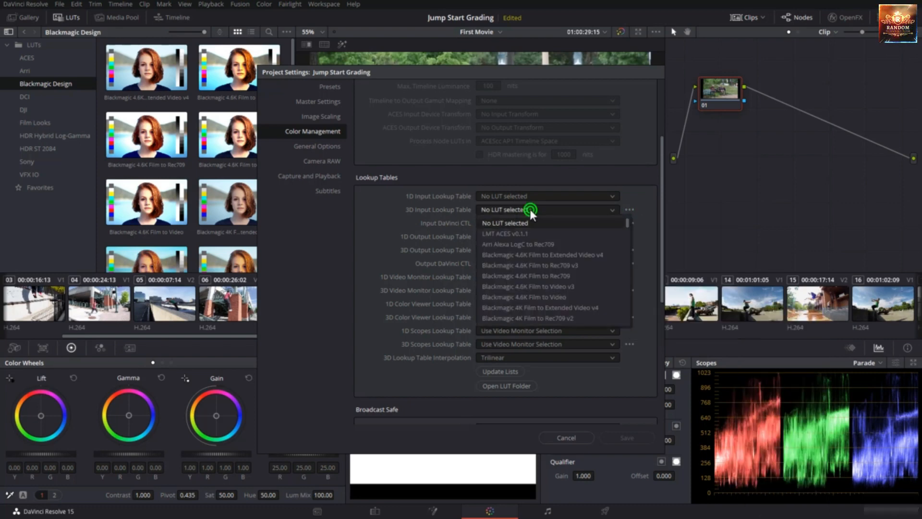
scroll(529, 213, "down", 10)
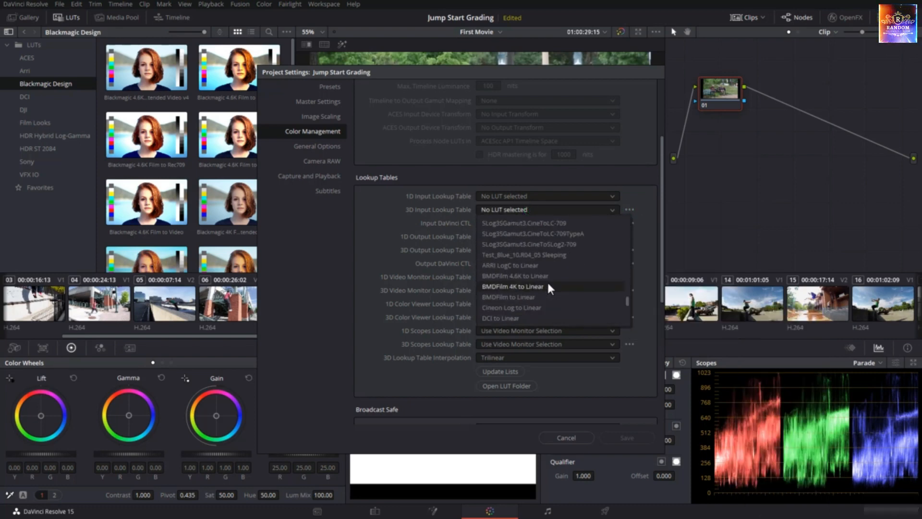
scroll(546, 281, "up", 3)
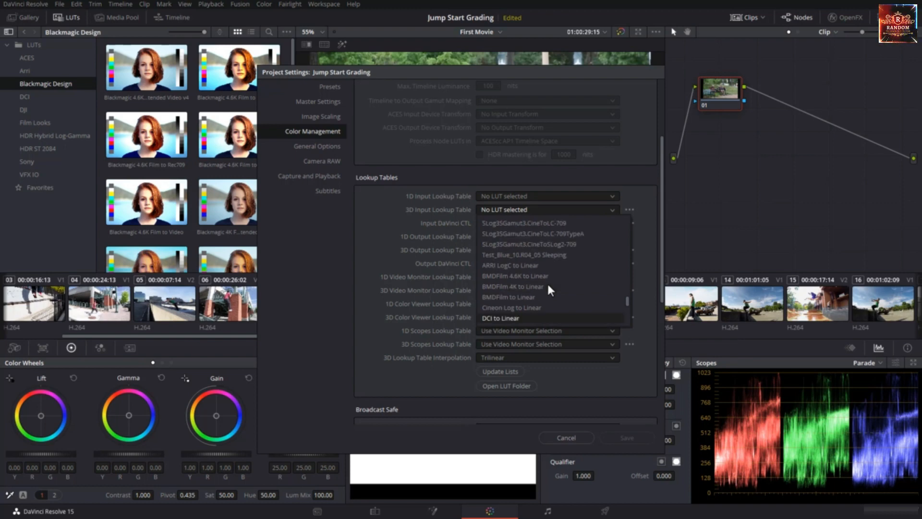
left_click(543, 254)
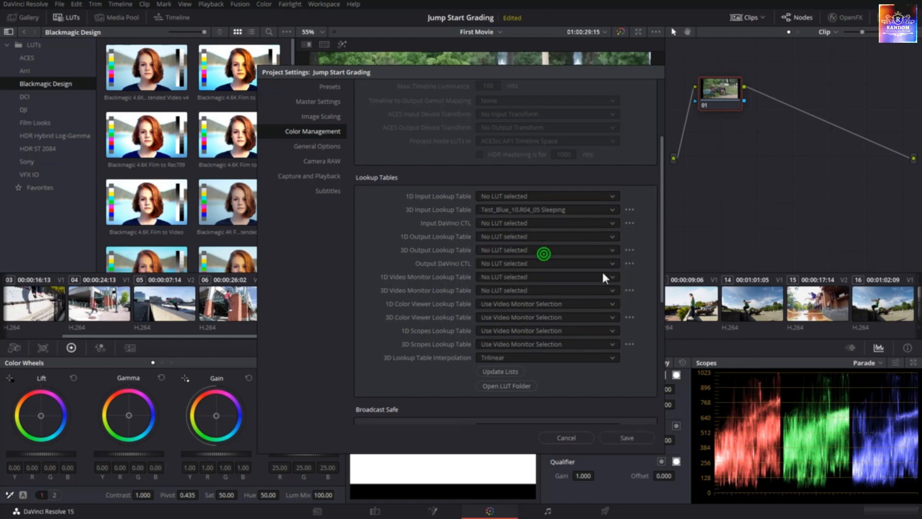
left_click(619, 436)
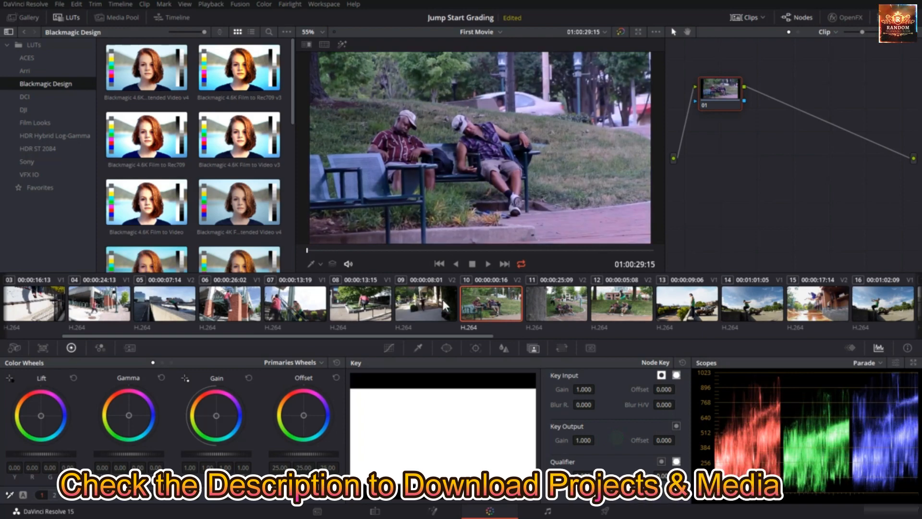
- Review clips 09 through 12 in the viewer and return to clip 10
left_click(424, 299)
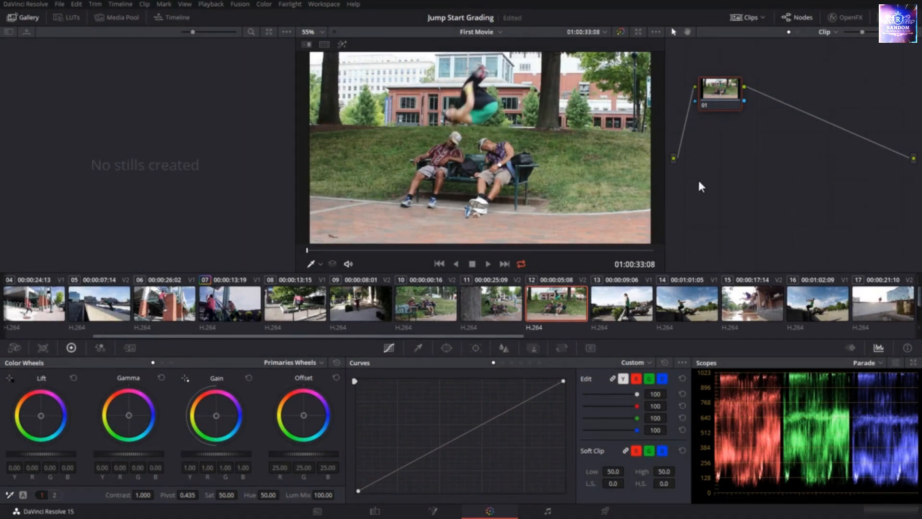
left_click(511, 296)
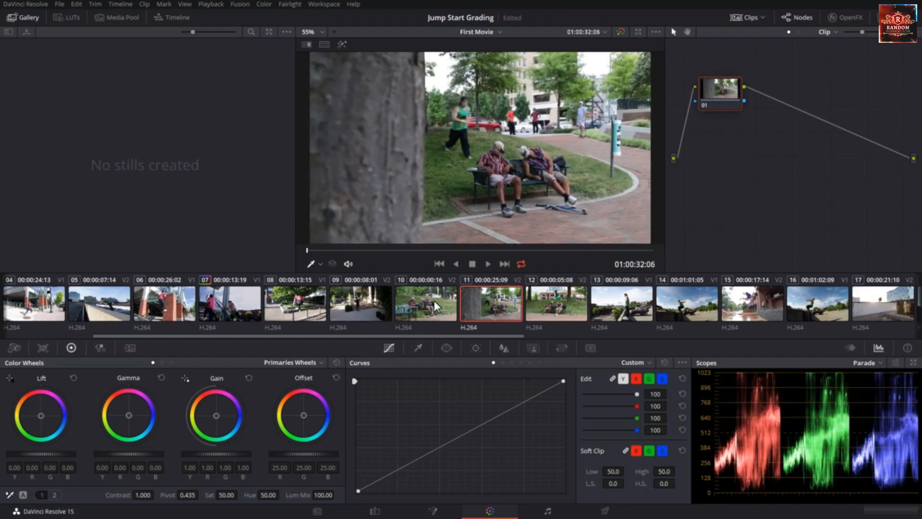
left_click(434, 301)
left_click(494, 301)
left_click(551, 291)
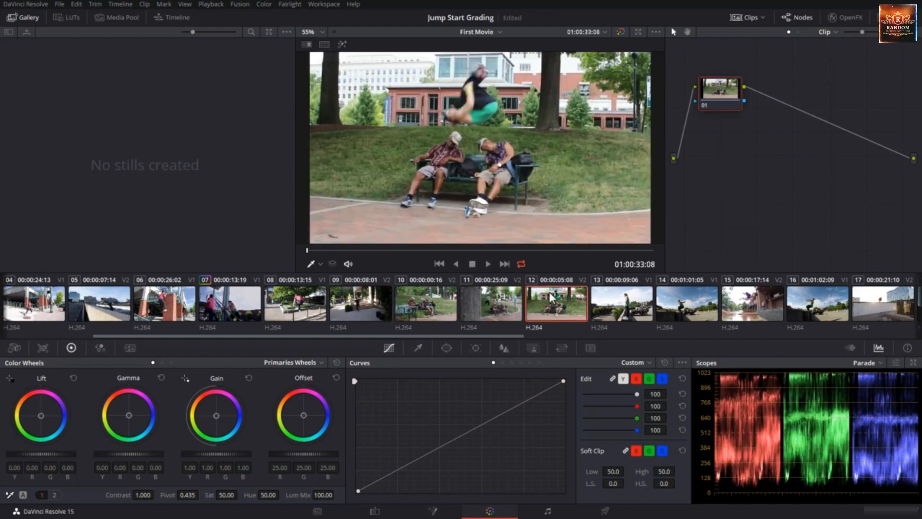
left_click(512, 304)
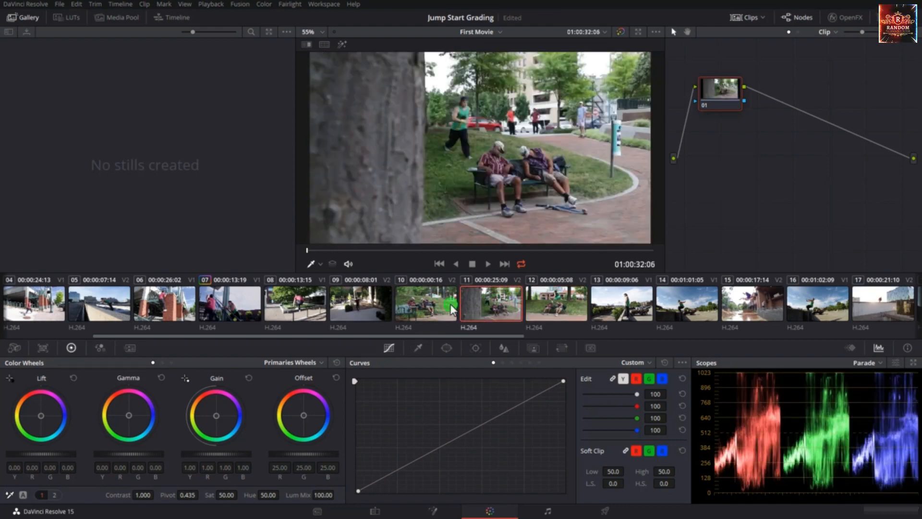
left_click(451, 308)
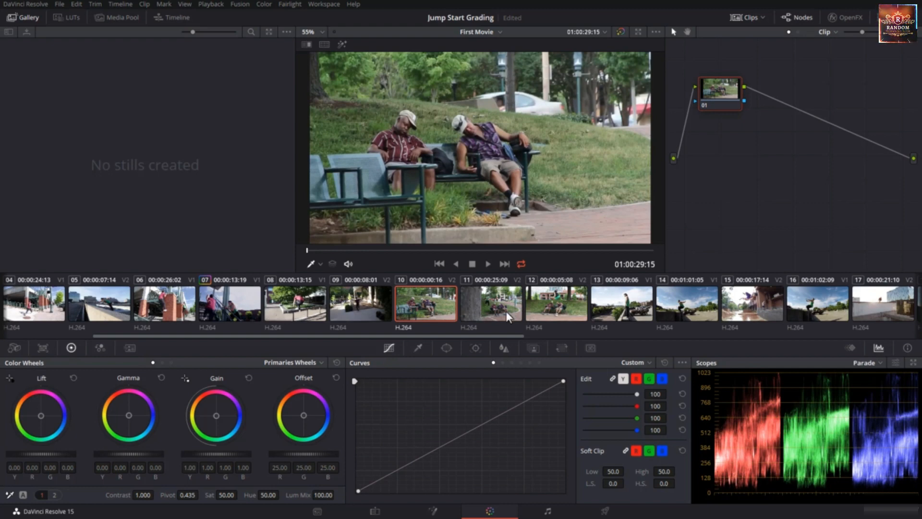
- Balance node 01 of clip 10 by picking a white point in the bright background and a black point near the bench
left_click(185, 377)
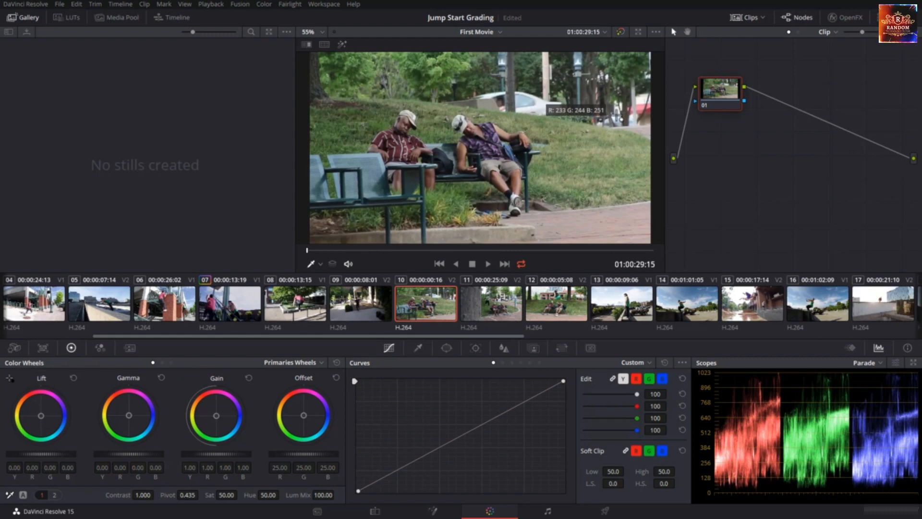
left_click(616, 115)
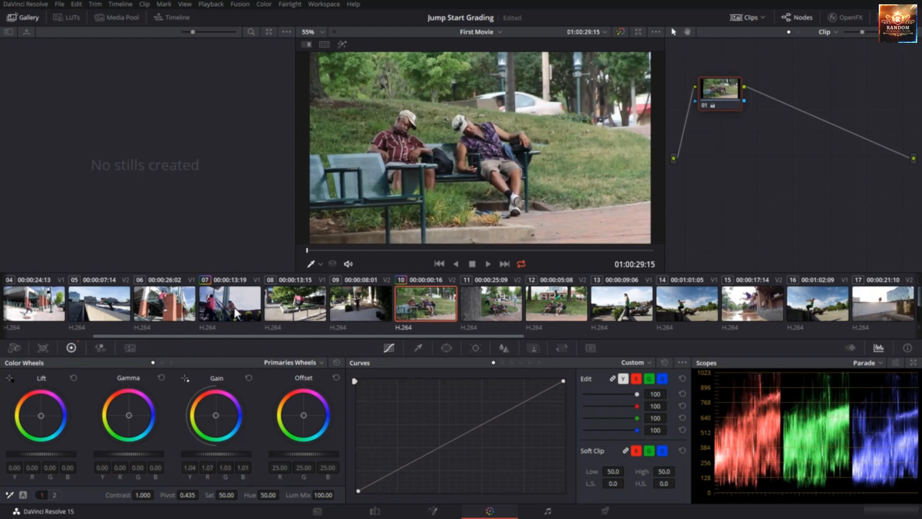
left_click(9, 378)
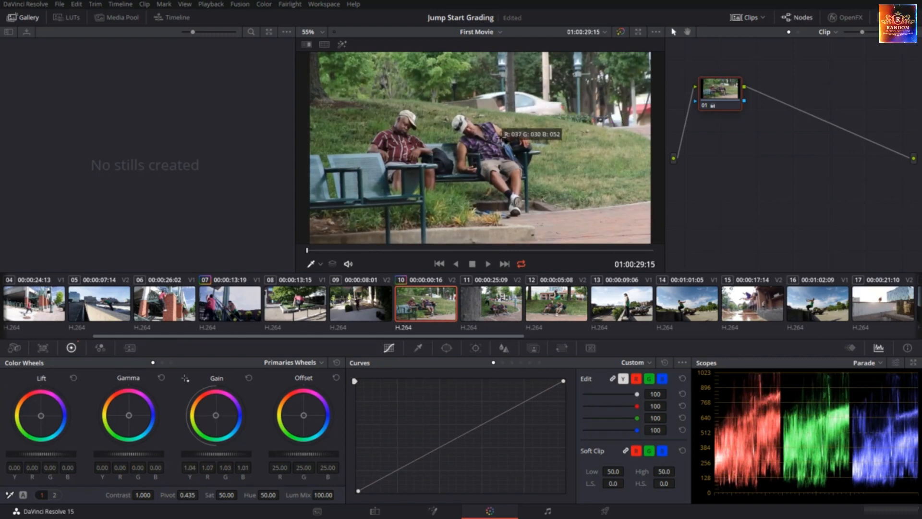
left_click(513, 192)
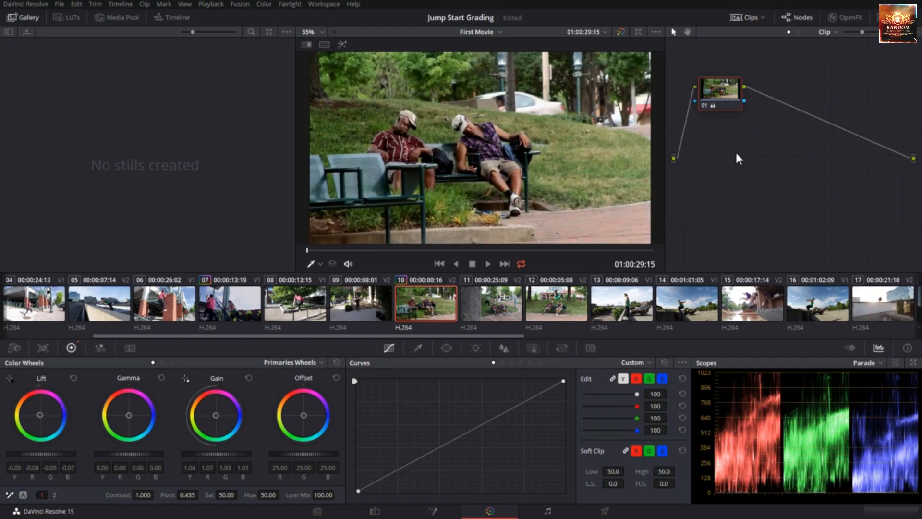
- Add serial node 02 and color it with Offset RGB 23.84, 25.92, 17.20 and Gain RGB 1.00, 0.99, 1.08
key("alt+s")
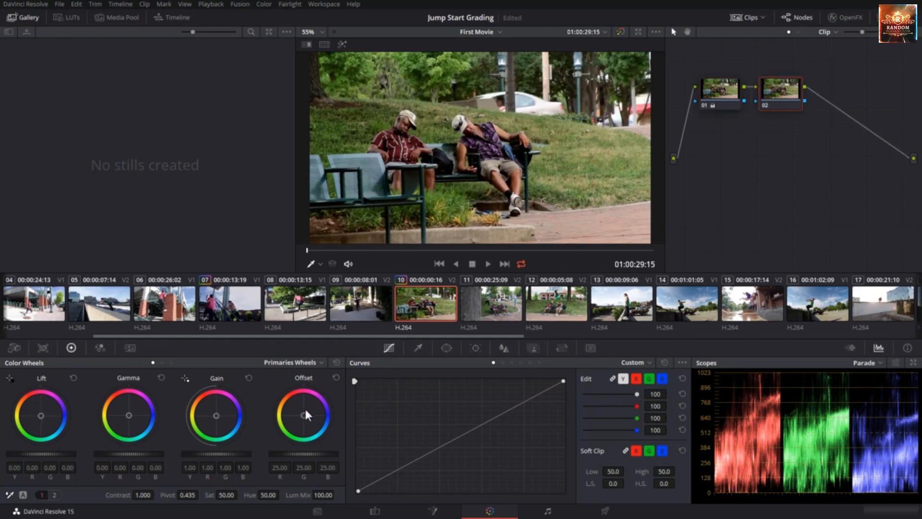
left_click_drag(304, 412, 301, 415)
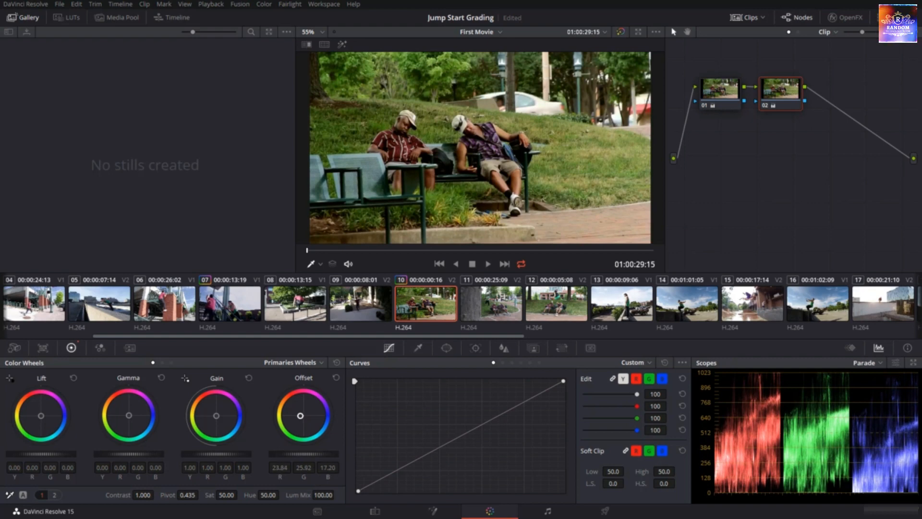
left_click_drag(215, 414, 217, 415)
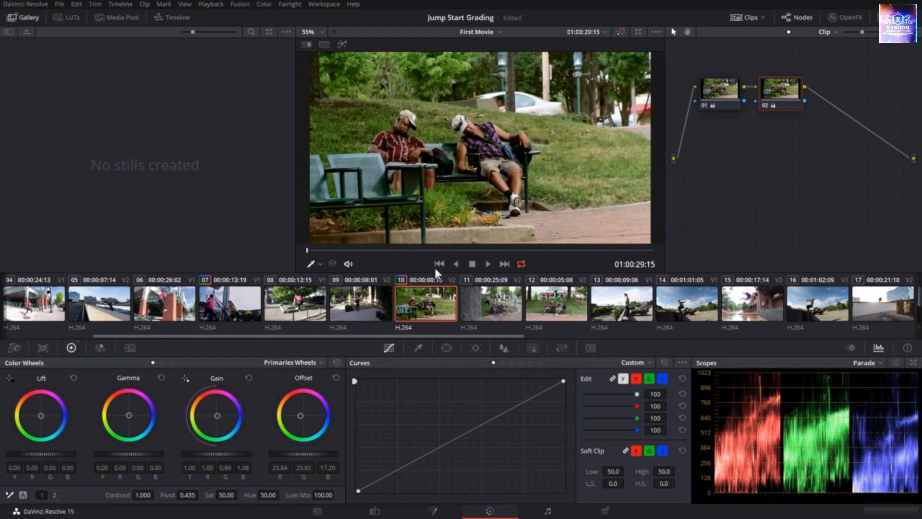
- Compare ungraded clip 11 with the graded clip 10 and return to clip 10's nodes
left_click(485, 297)
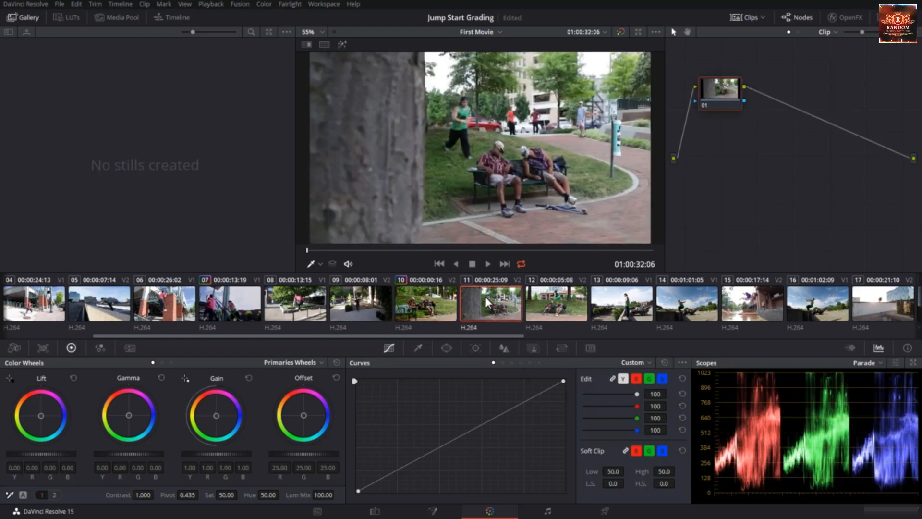
left_click(446, 307)
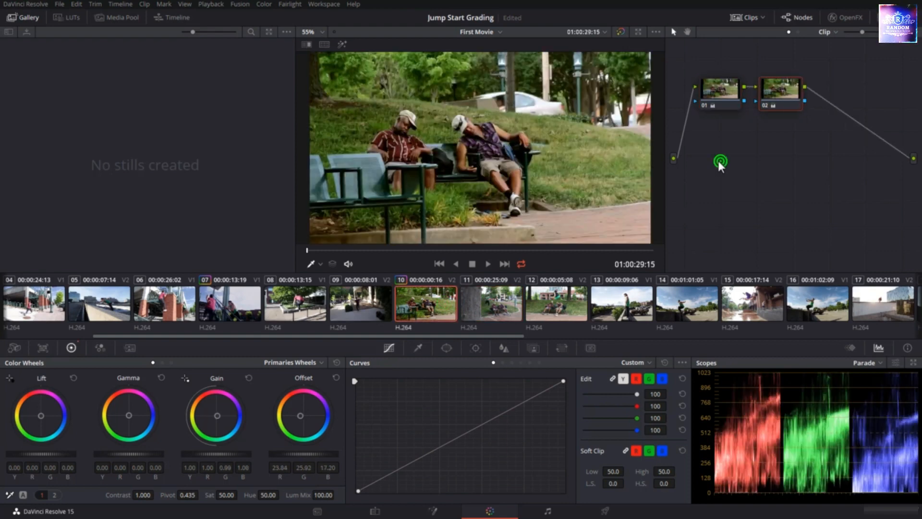
left_click(780, 181)
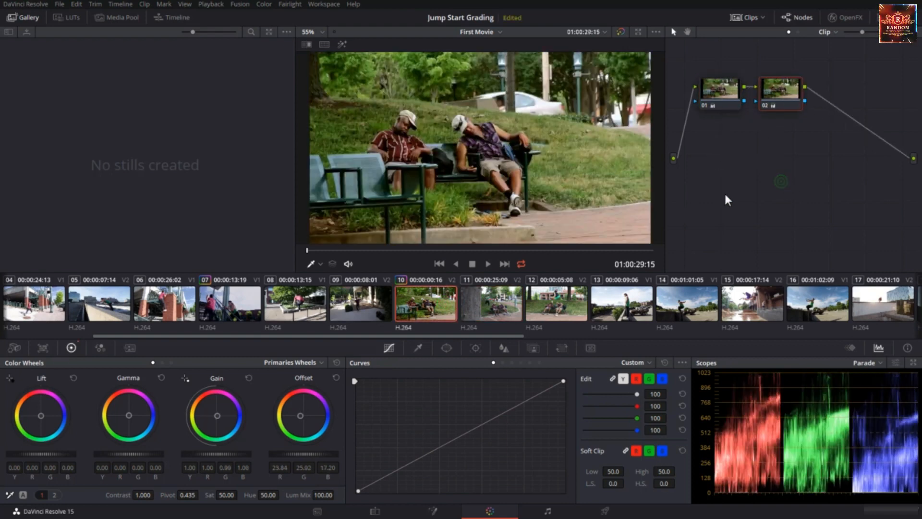
- Copy clip 10's grade onto clip 11, and compare node 01 of both clips
left_click(503, 305)
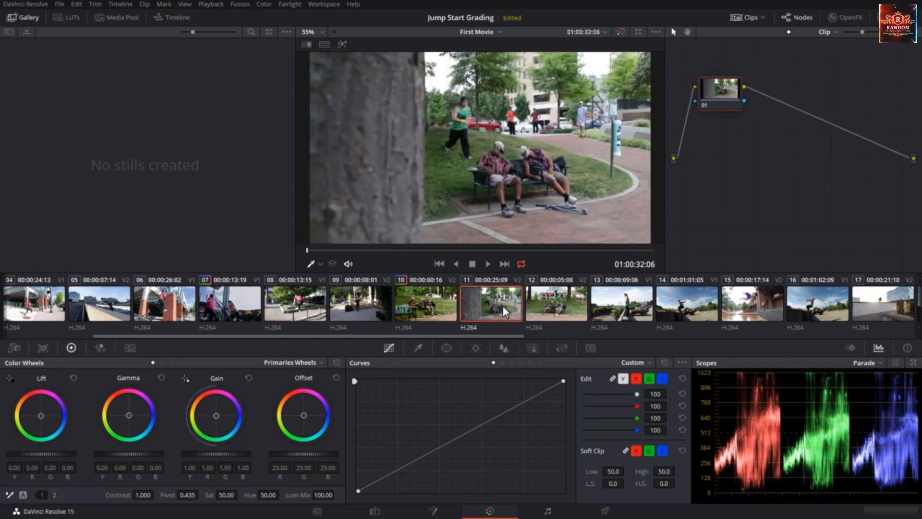
middle_click(430, 302)
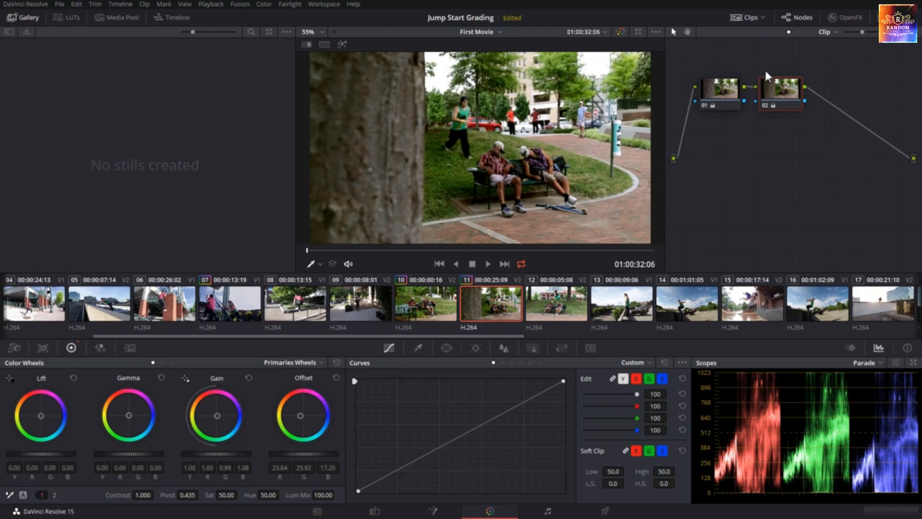
left_click(727, 94)
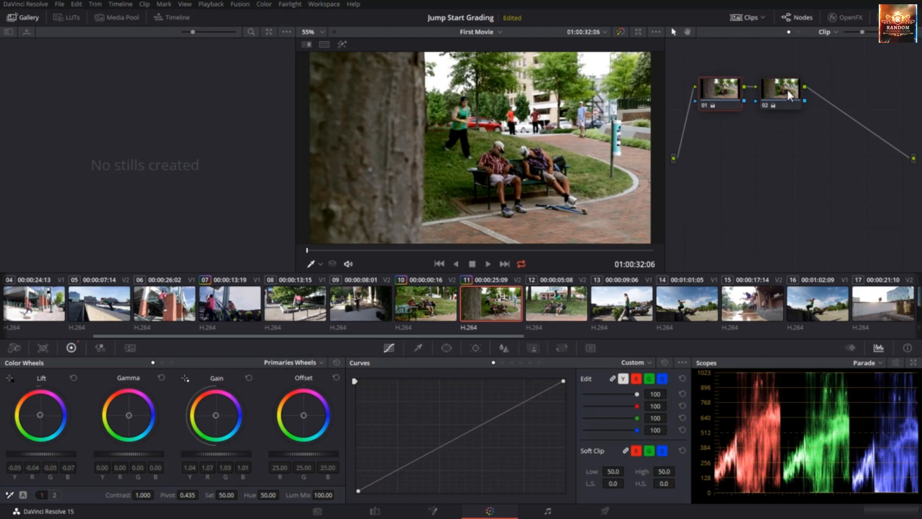
left_click(430, 305)
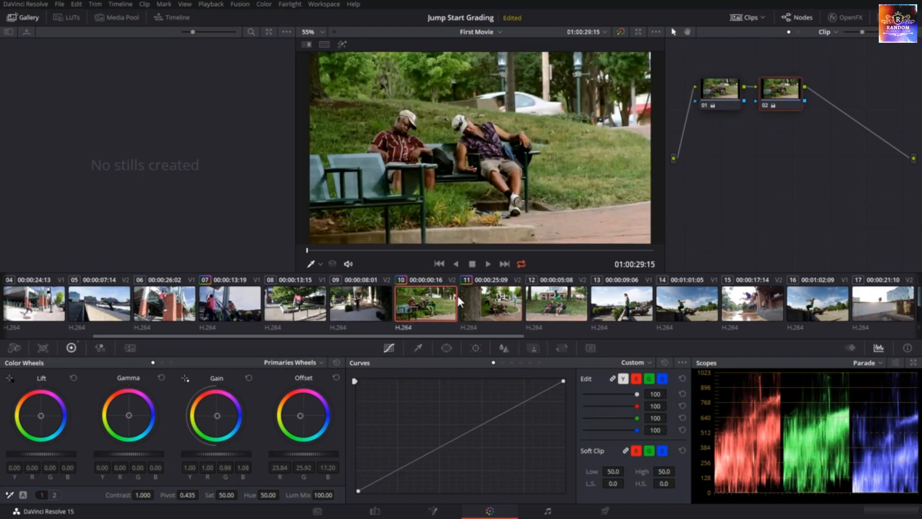
left_click(720, 98)
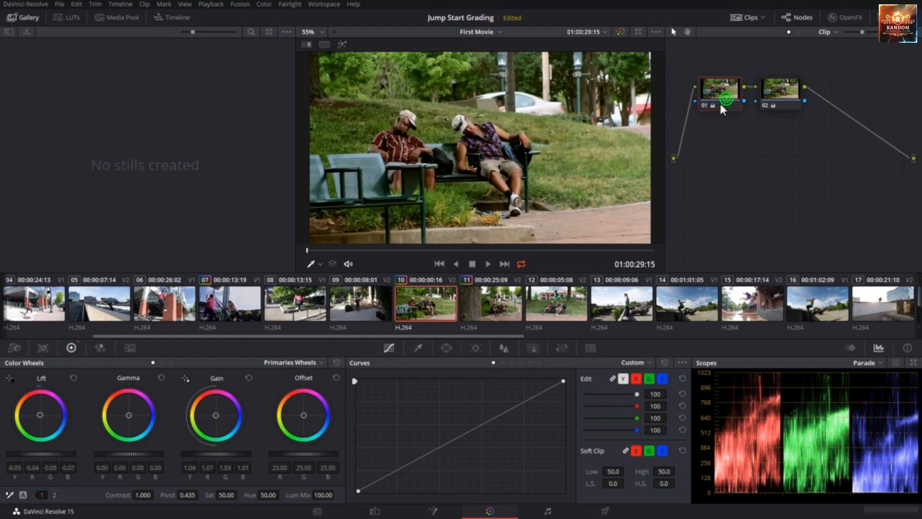
left_click(494, 307)
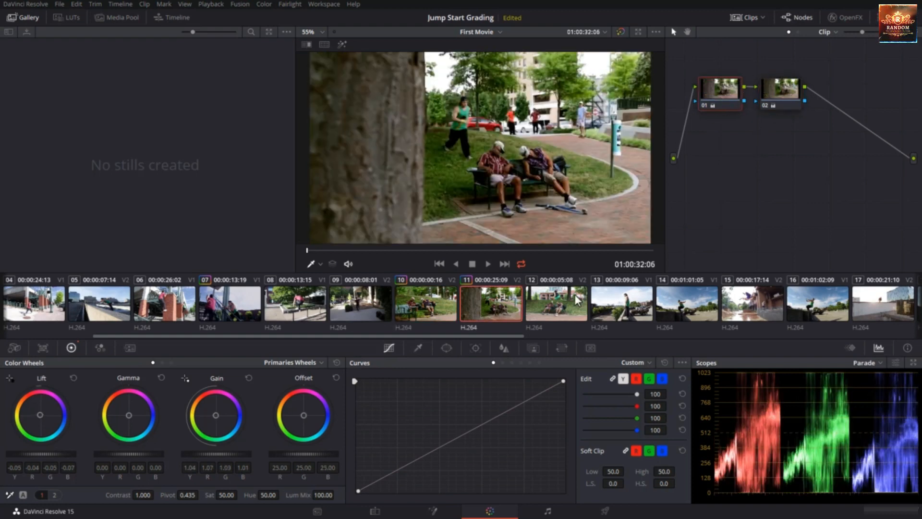
- Shift clip 12's Offset to RGB 32.35, 15.11, 100.19, and copy clip 10's grade over it
left_click(561, 295)
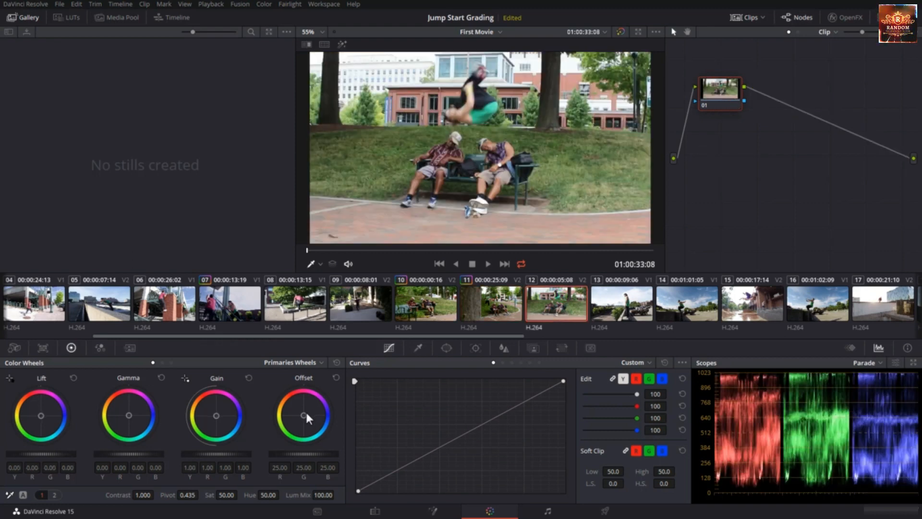
left_click_drag(305, 410, 330, 411)
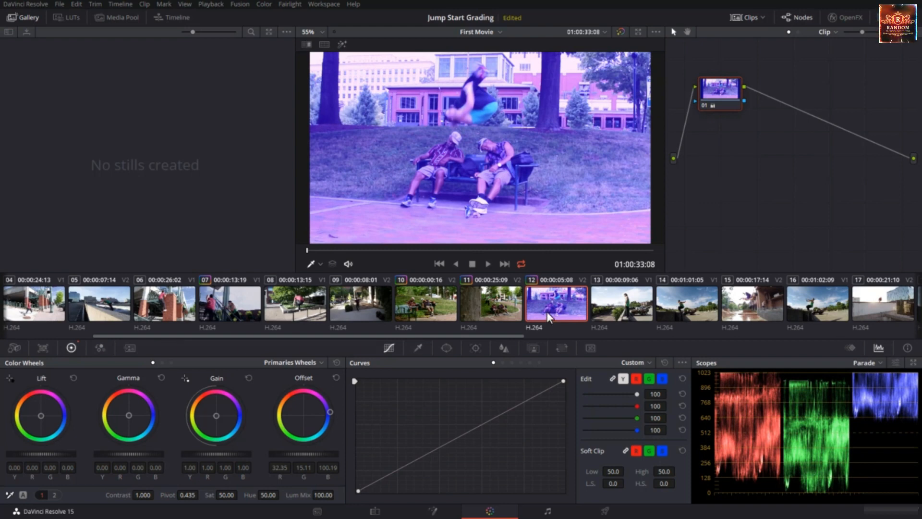
middle_click(419, 301)
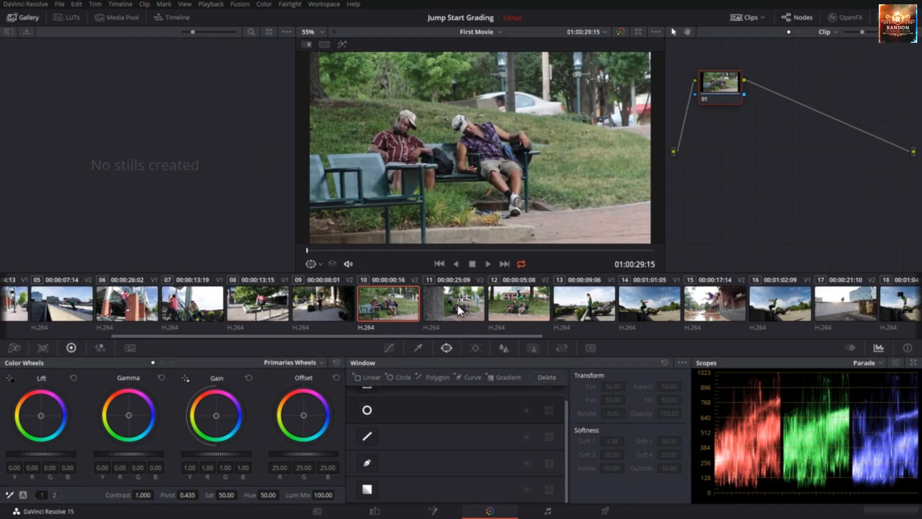
scroll(457, 305, "down", 10)
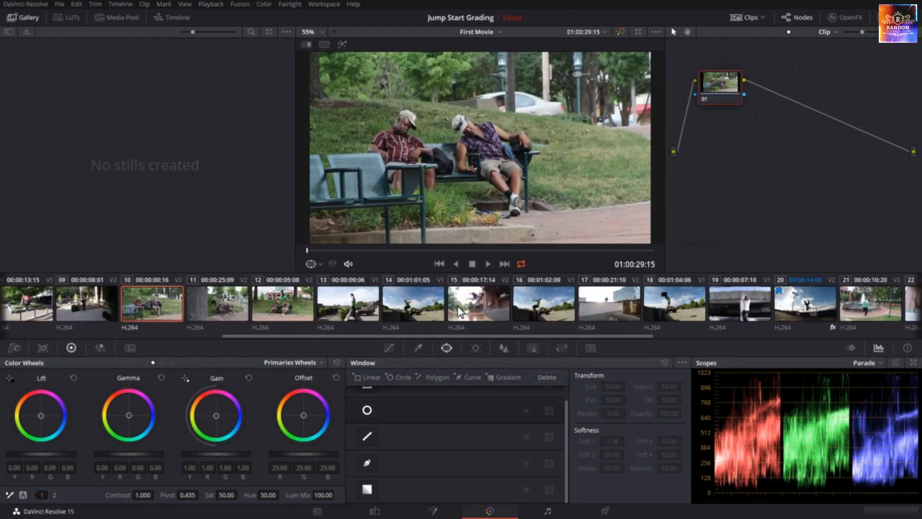
scroll(458, 308, "up", 12)
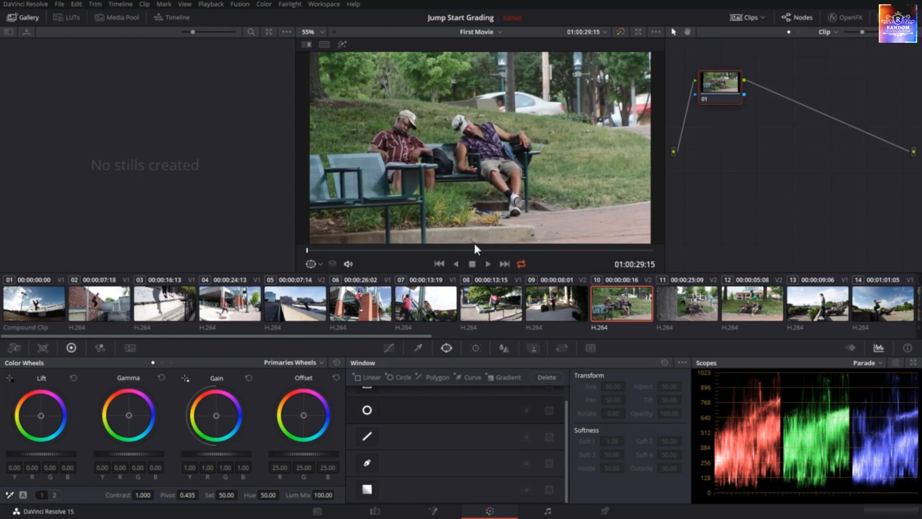
scroll(466, 315, "down", 3)
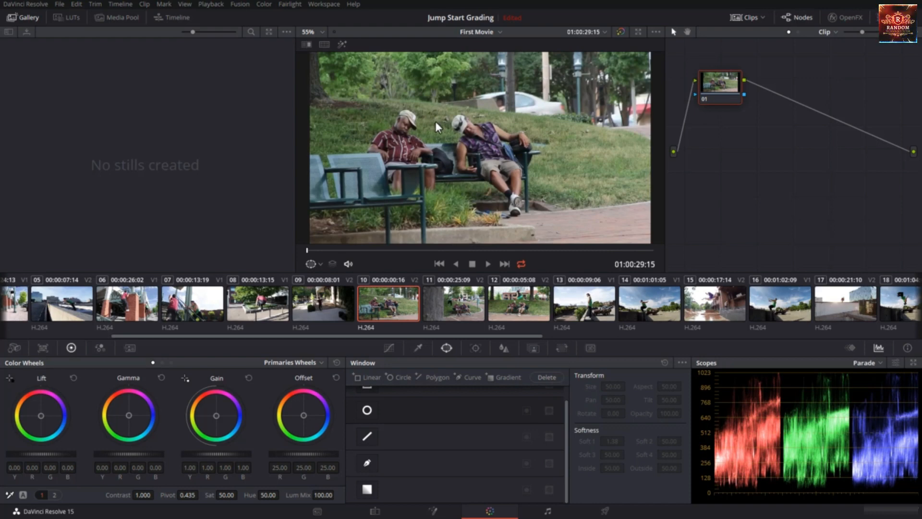
- Enclose clip 10's two seated men in a circle window with Size 53.46, Aspect 70.84 and Soft 1 5.38, and add an outside node
left_click(365, 411)
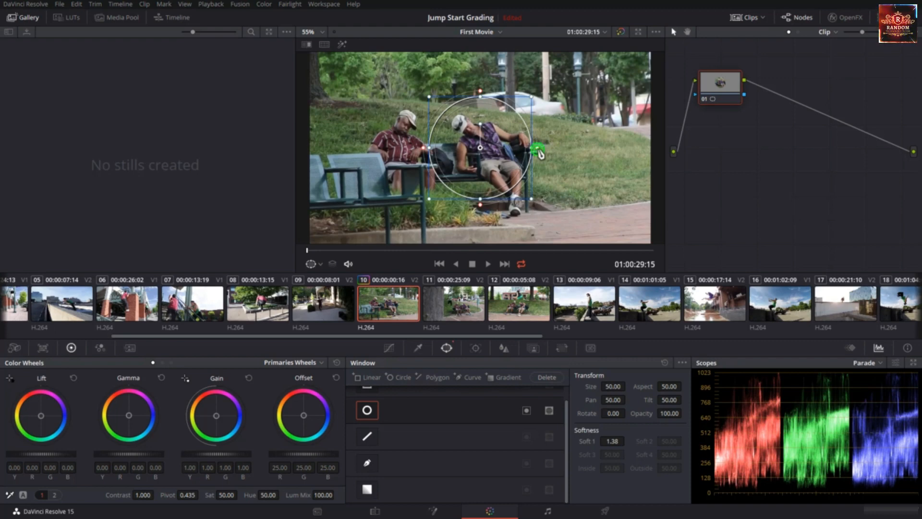
left_click_drag(537, 149, 594, 157)
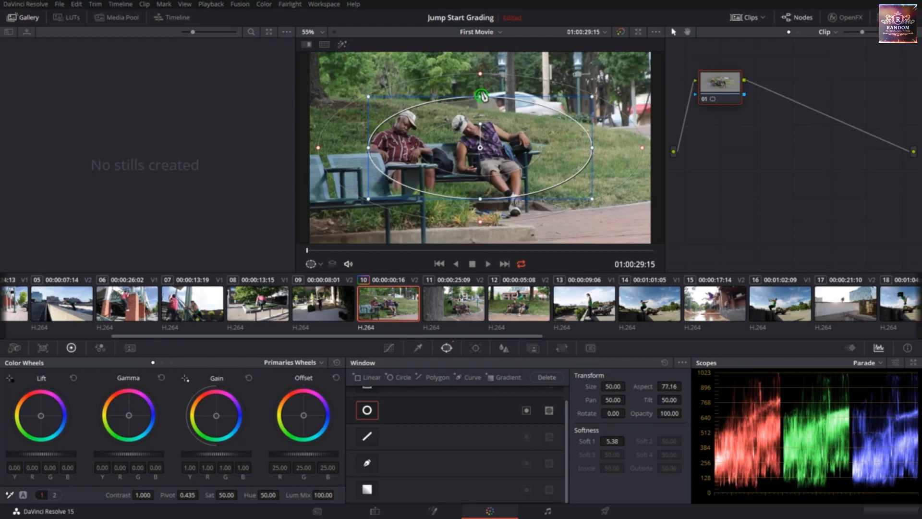
left_click_drag(481, 97, 482, 85)
right_click(715, 90)
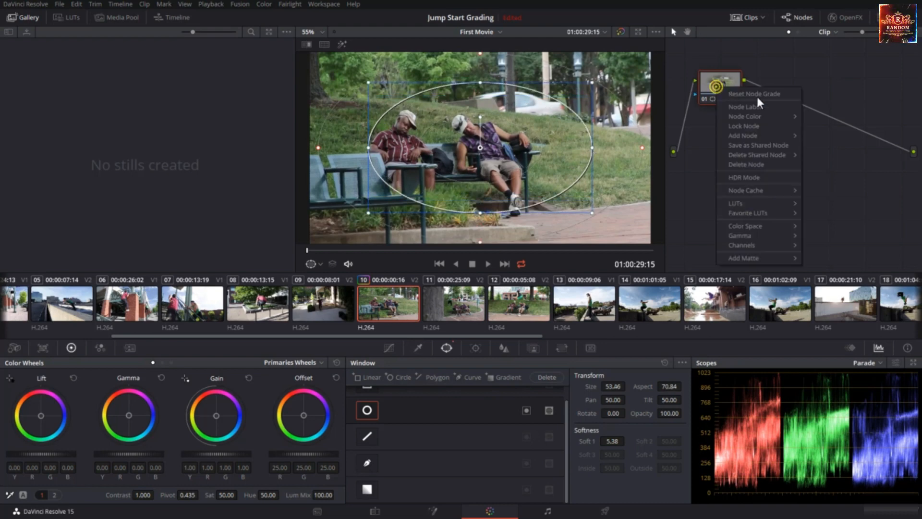
mouse_move(773, 136)
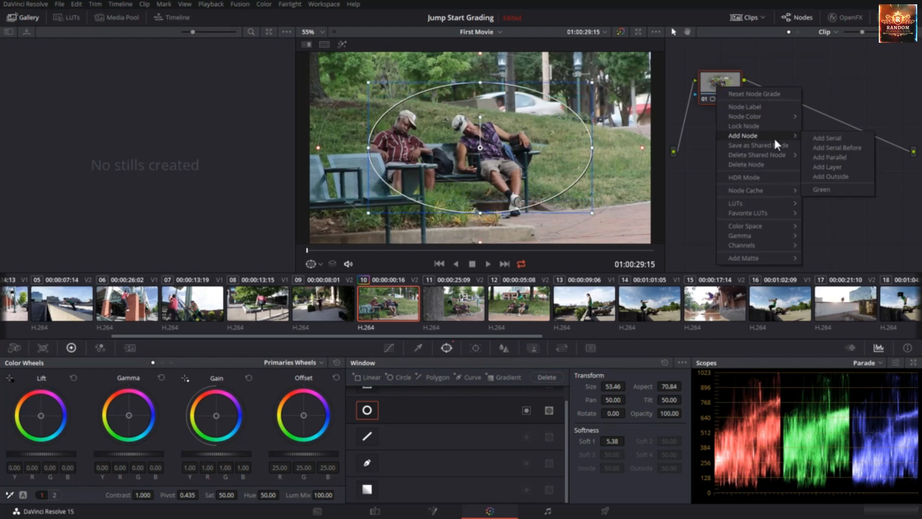
left_click(831, 176)
- Balance node 01 by raising Gain, picking a white point at the man's foot and a black point nearby, and lifting the shadows slightly
left_click(727, 91)
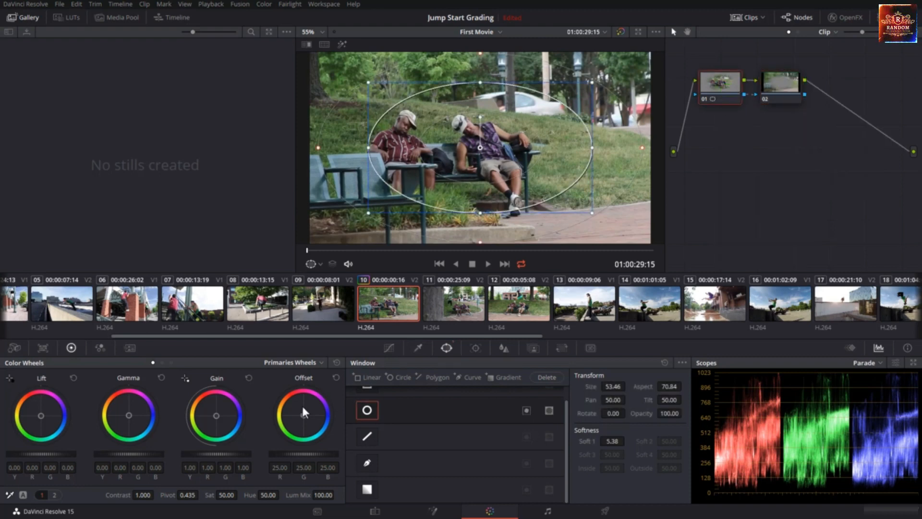
left_click_drag(212, 451, 223, 451)
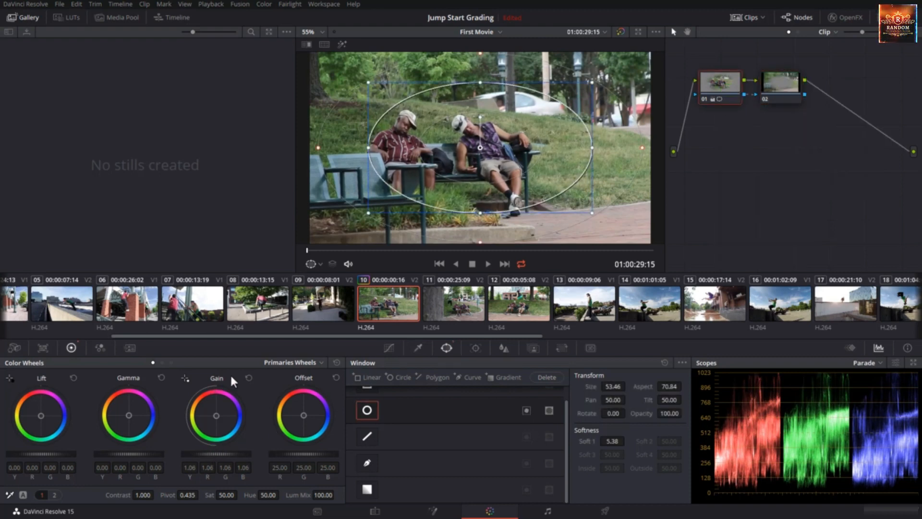
left_click(184, 377)
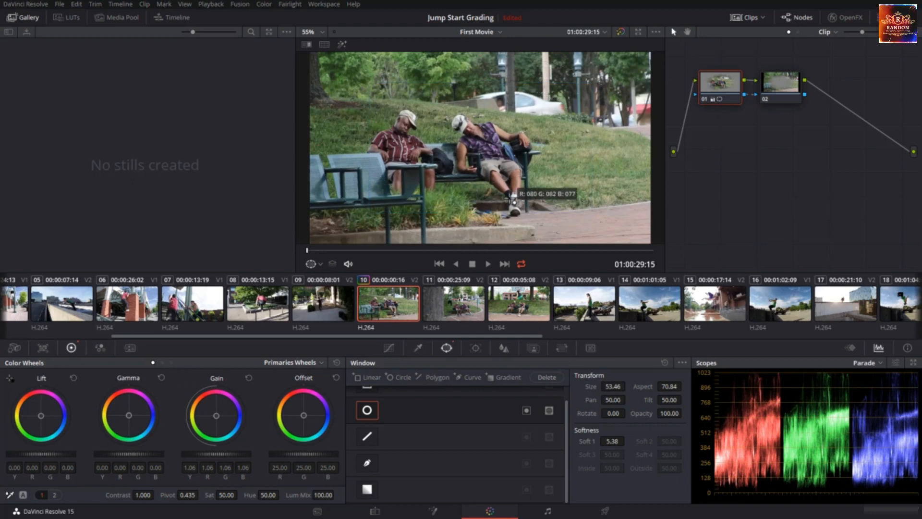
left_click(514, 198)
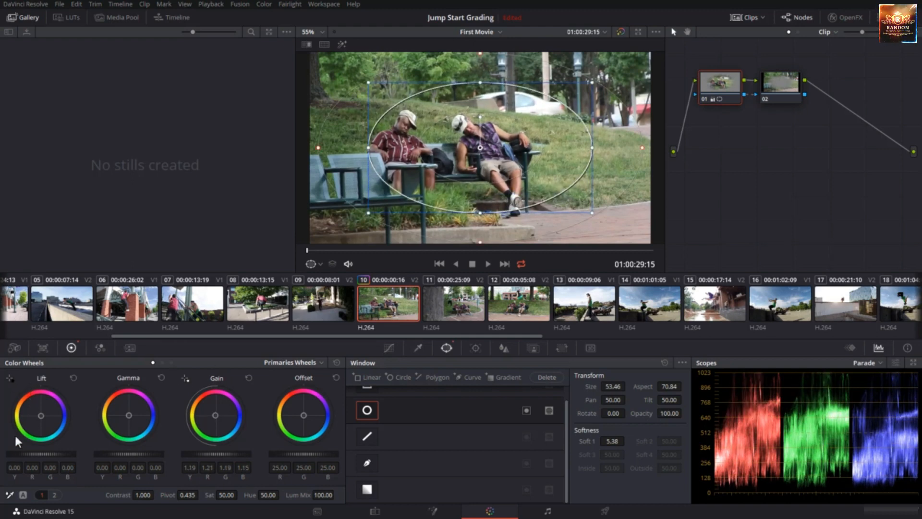
left_click(10, 378)
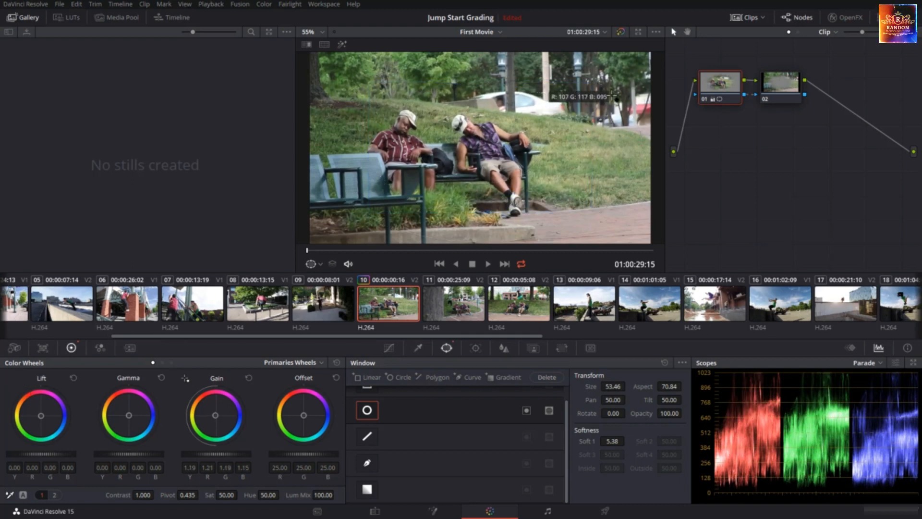
left_click(507, 195)
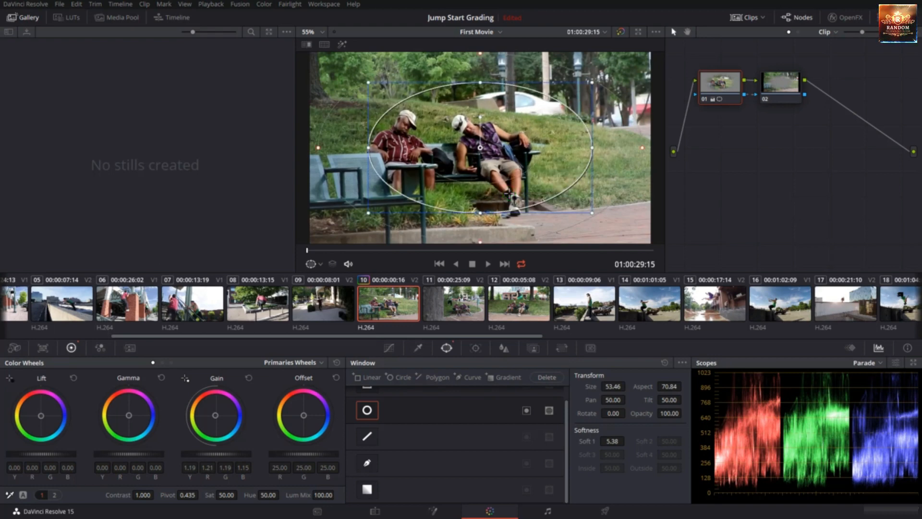
left_click_drag(40, 454, 48, 454)
- Darken the area outside the window on node 02 with Gain 0.73 and Lift -0.11
left_click(800, 99)
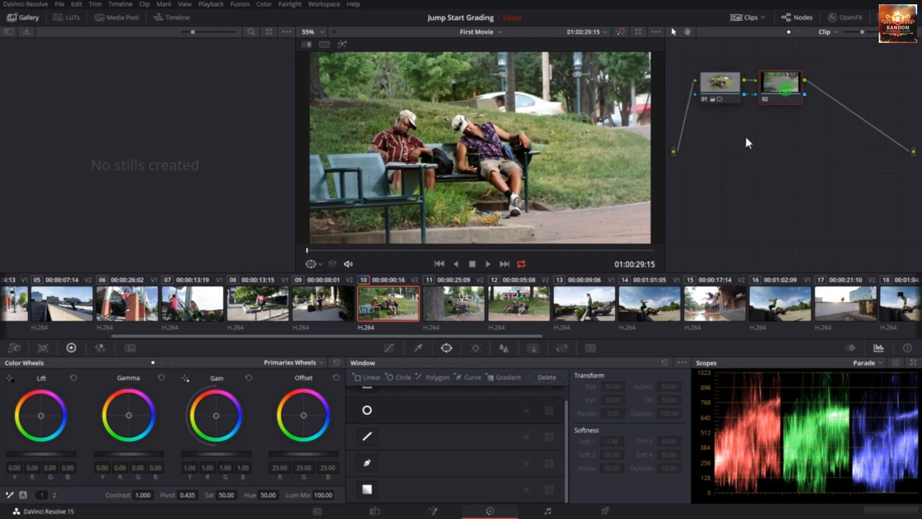
left_click_drag(231, 450, 218, 450)
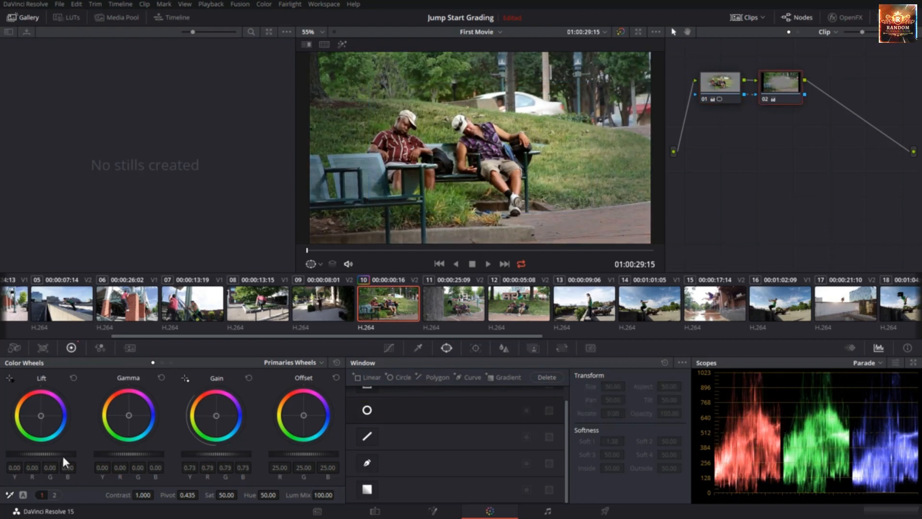
left_click_drag(65, 449, 57, 449)
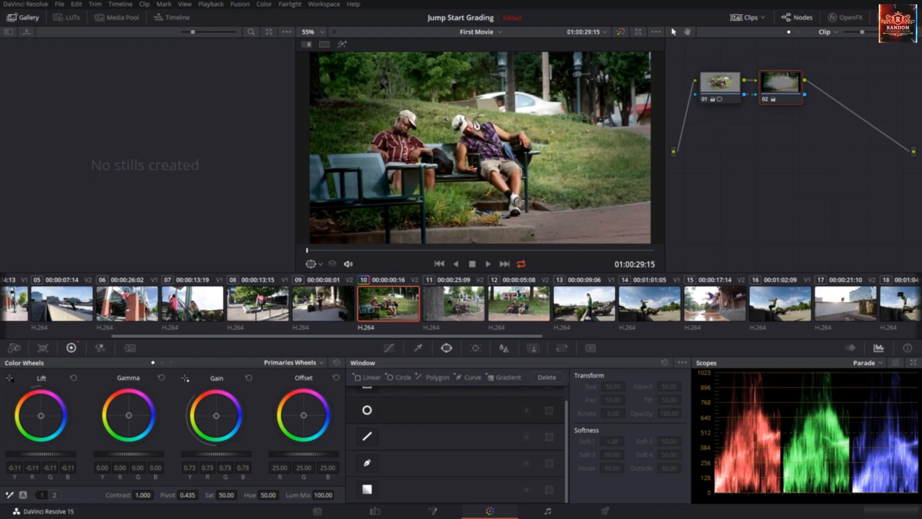
- Grab a still of the graded clip 10 and refresh the Gallery to show it
right_click(475, 121)
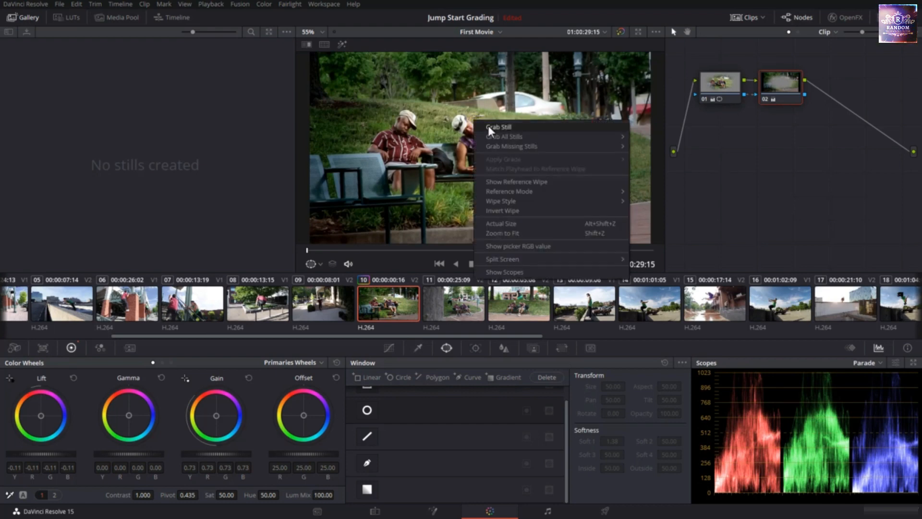
left_click(495, 127)
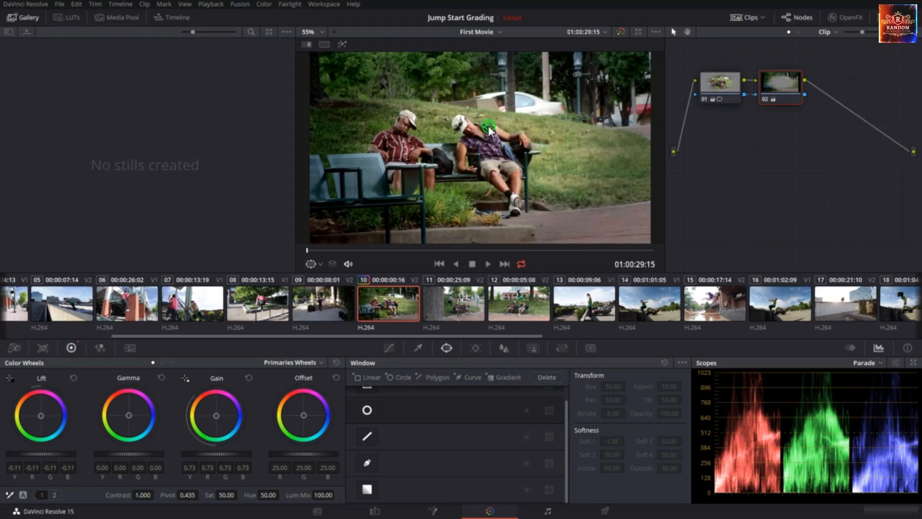
left_click(29, 18)
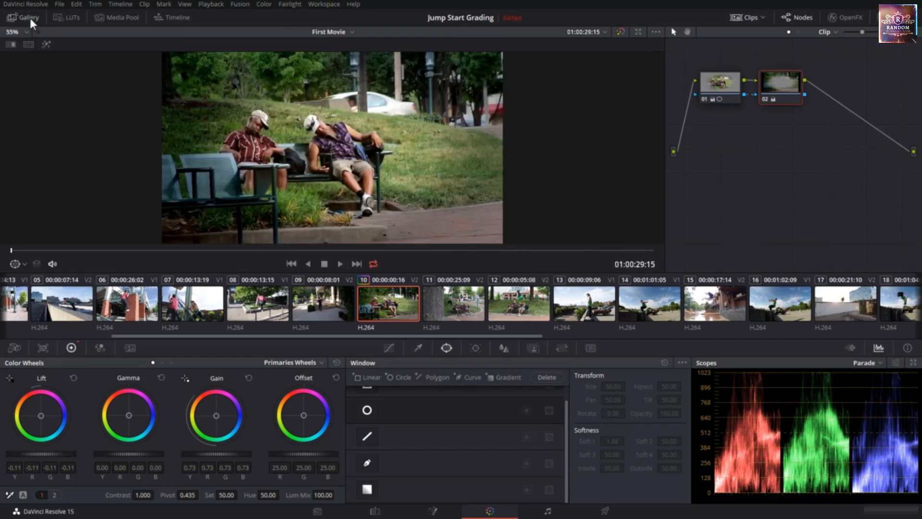
left_click(29, 18)
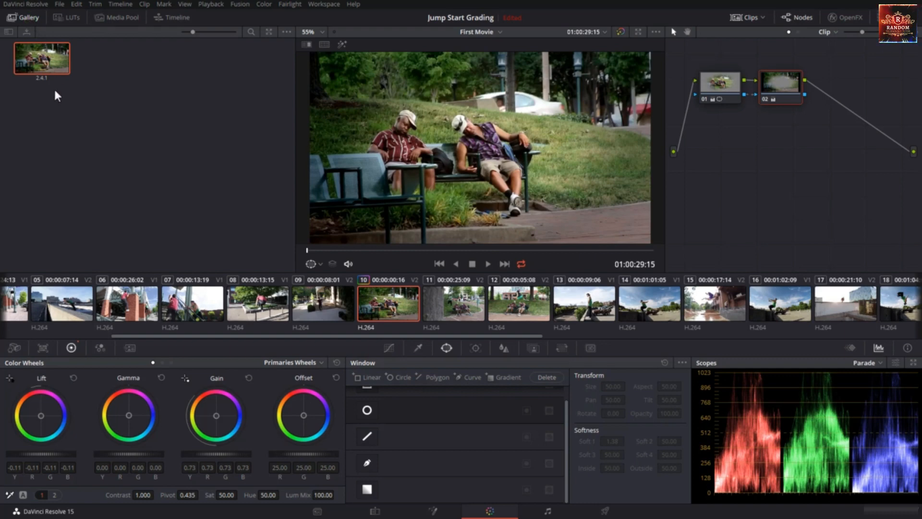
- View the Gallery's memories and still albums, and hide both again
left_click(27, 31)
left_click(8, 33)
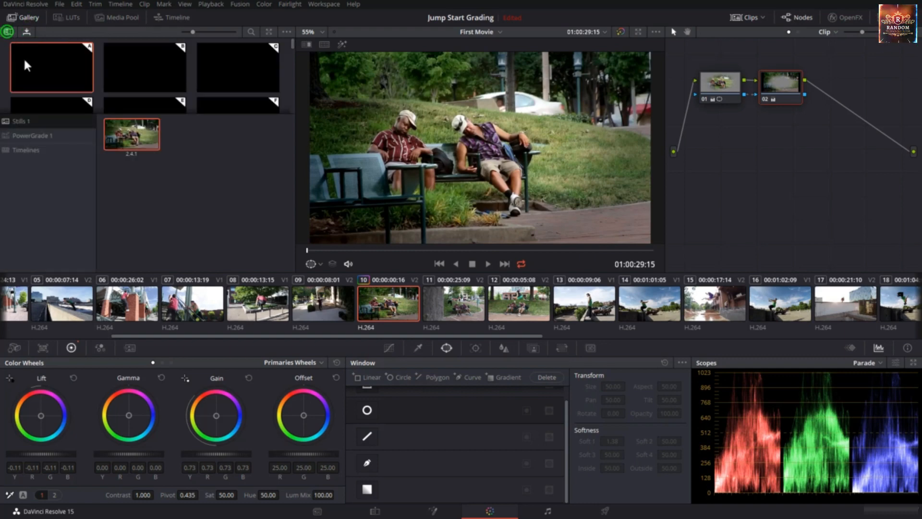
left_click(27, 32)
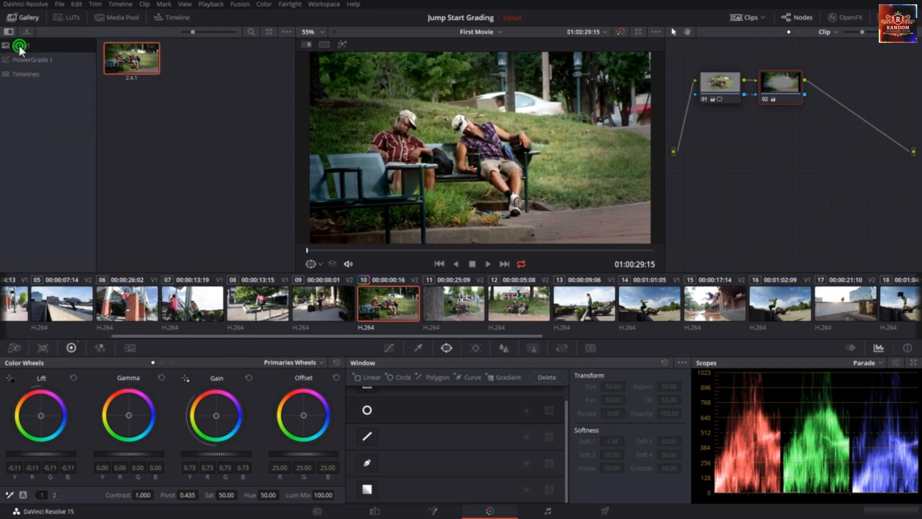
left_click(9, 30)
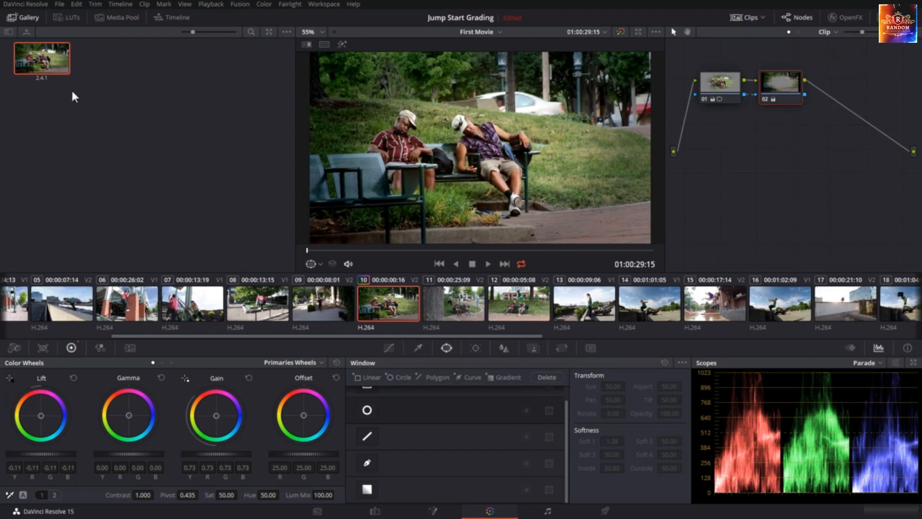
- Display the node graph stored in the grabbed still and inspect its nodes 01 and 02
right_click(51, 61)
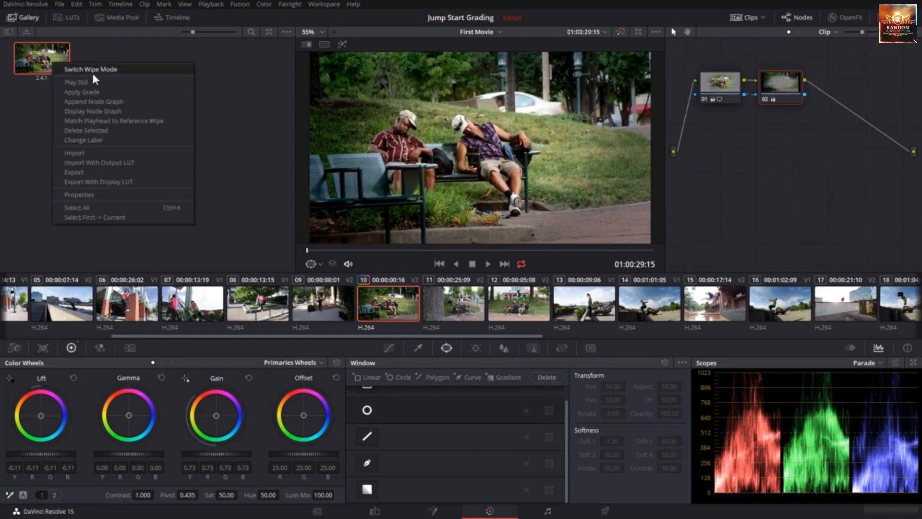
left_click(88, 111)
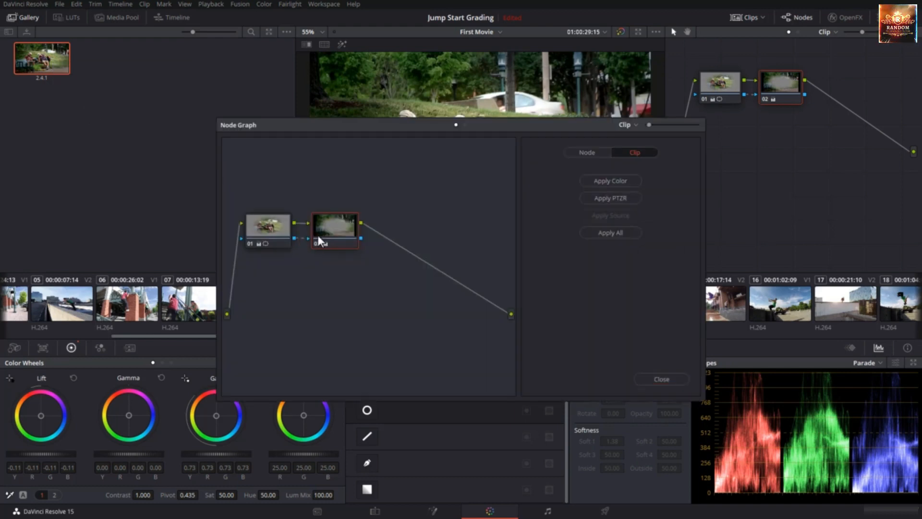
left_click(318, 235)
left_click(281, 235)
left_click(335, 234)
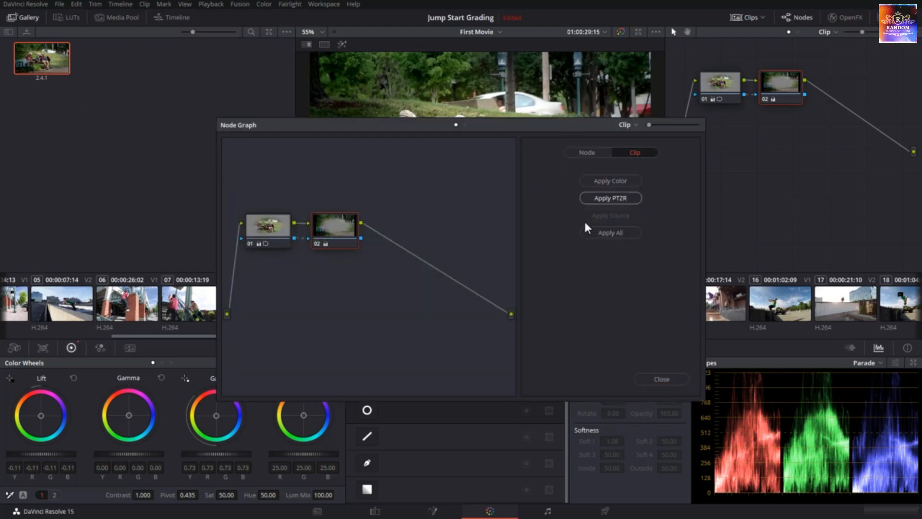
- Close the still's node graph window and append the clip 10 still's node graph to clip 11
left_click(655, 376)
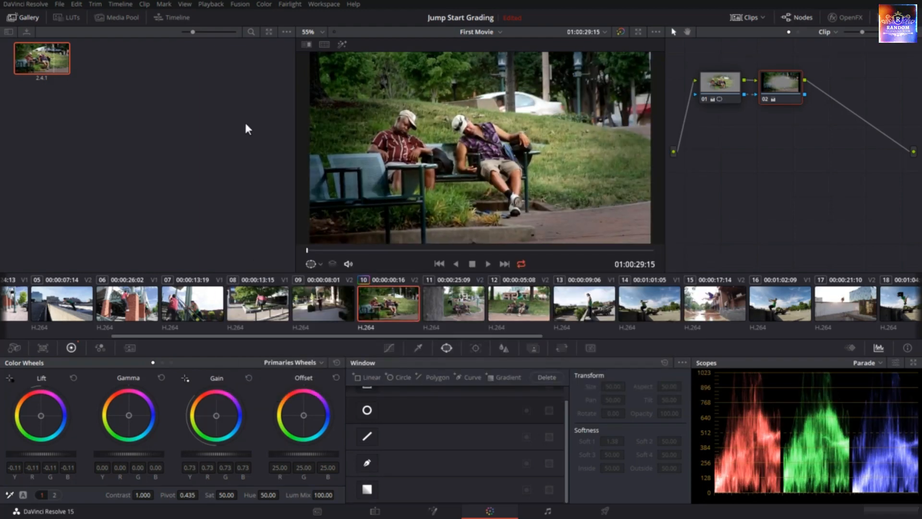
left_click(444, 310)
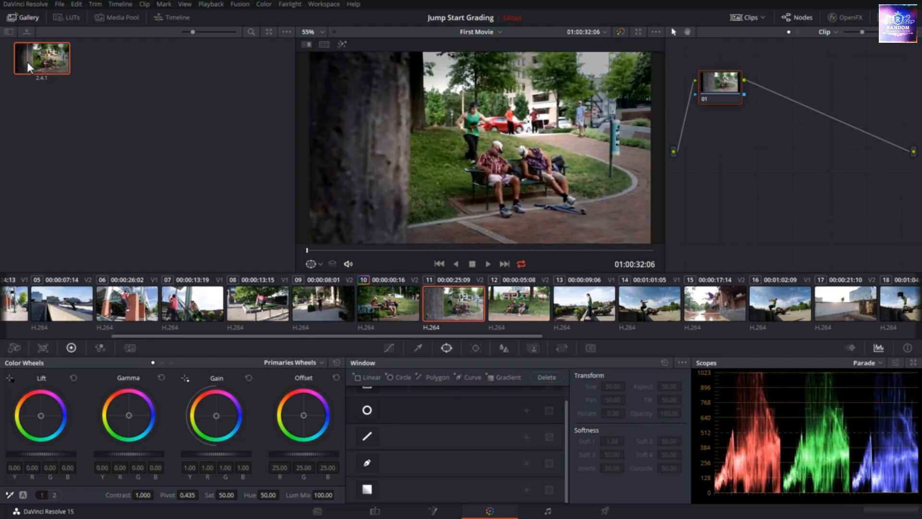
right_click(27, 62)
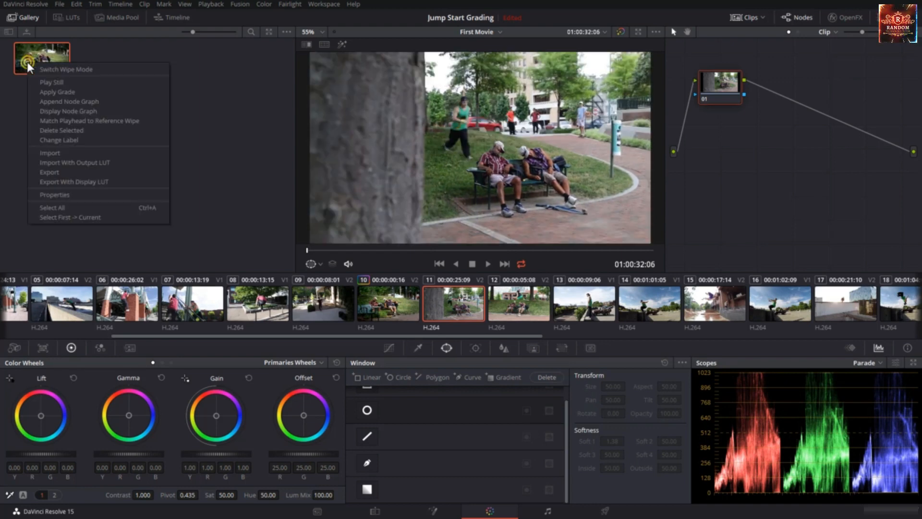
left_click(70, 91)
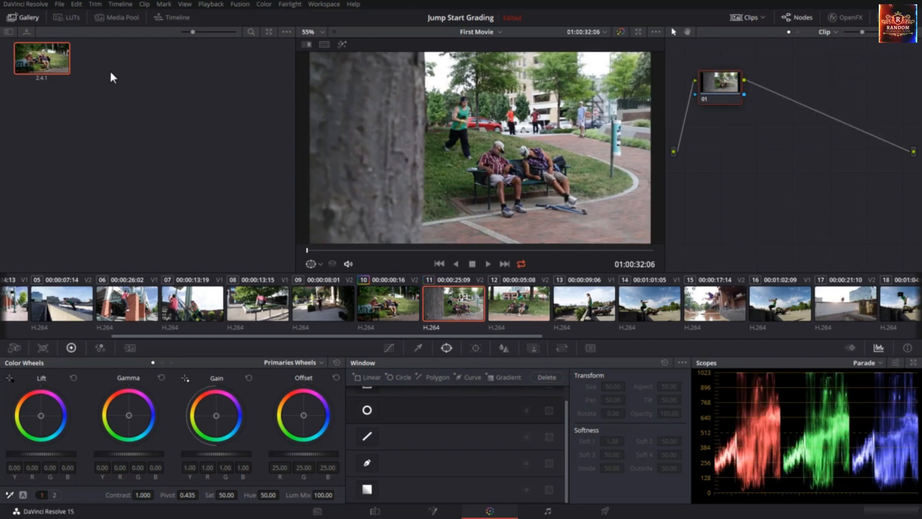
right_click(50, 59)
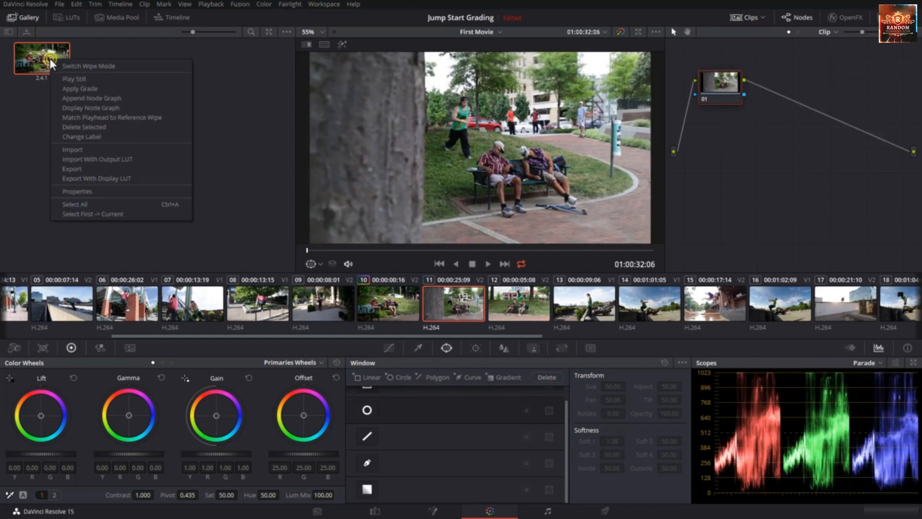
left_click(80, 99)
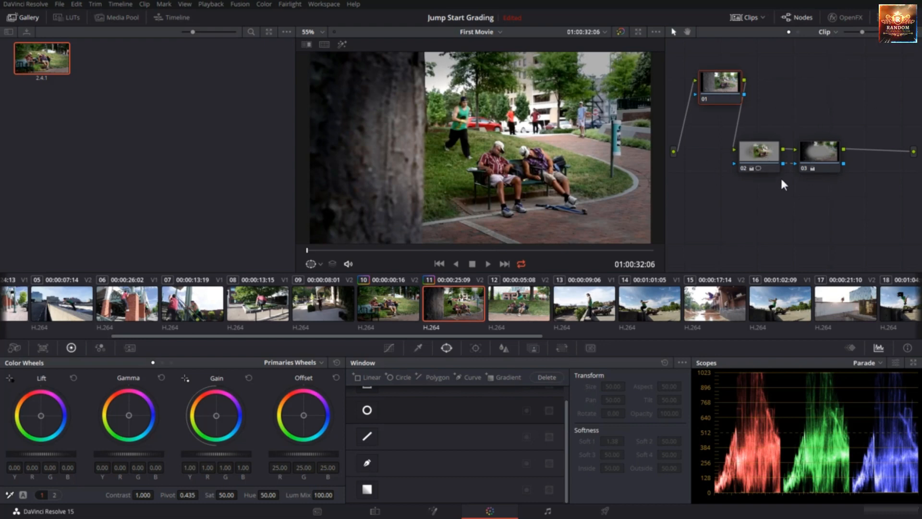
- Append the clip 10 still's node graph to clip 12 and deselect the still
left_click(526, 296)
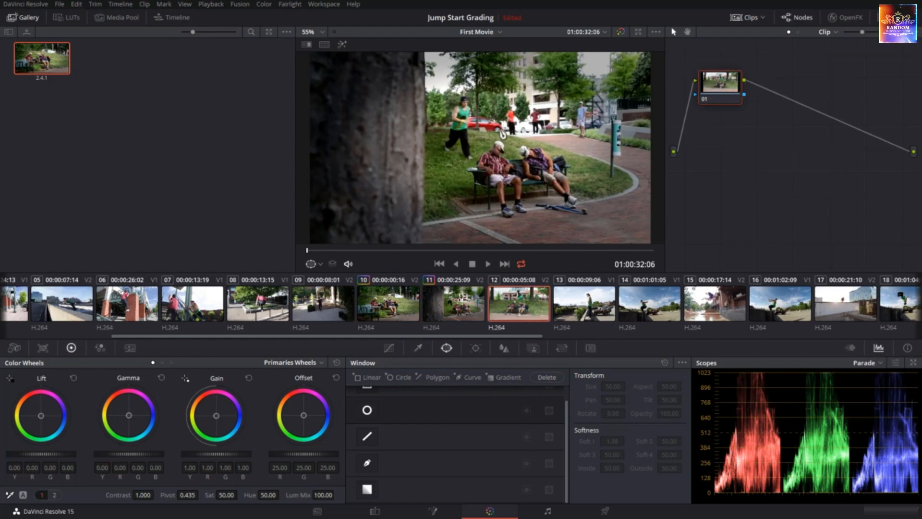
right_click(36, 58)
left_click(67, 97)
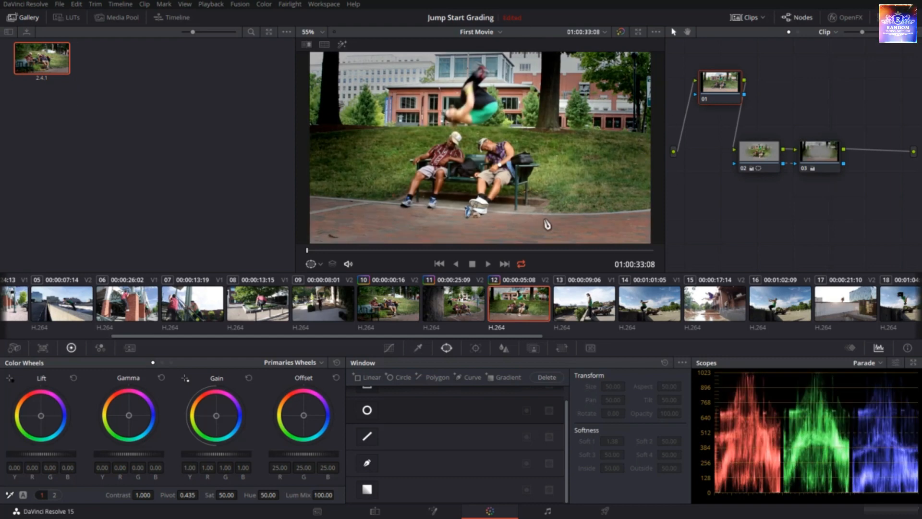
left_click(181, 91)
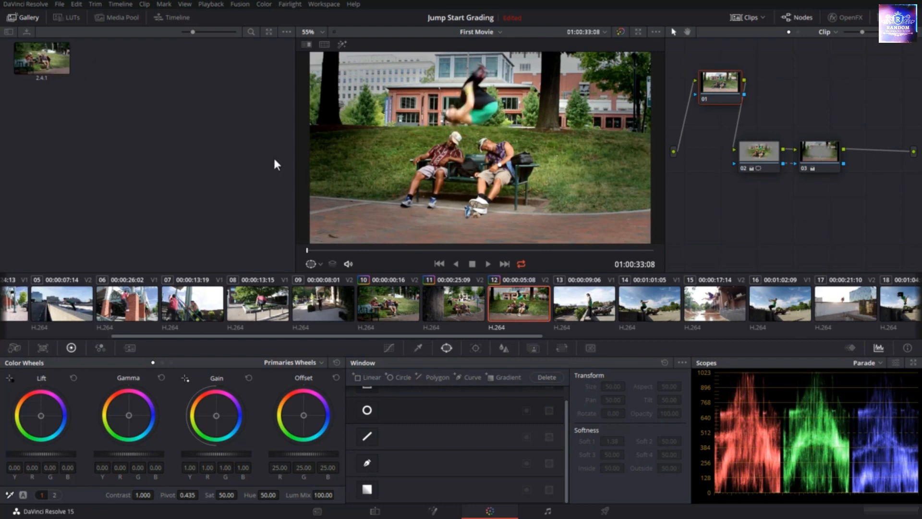
- Balance clip 07 by picking the white point on the runner's shoe and the black point on the other man's dark trousers
left_click(202, 307)
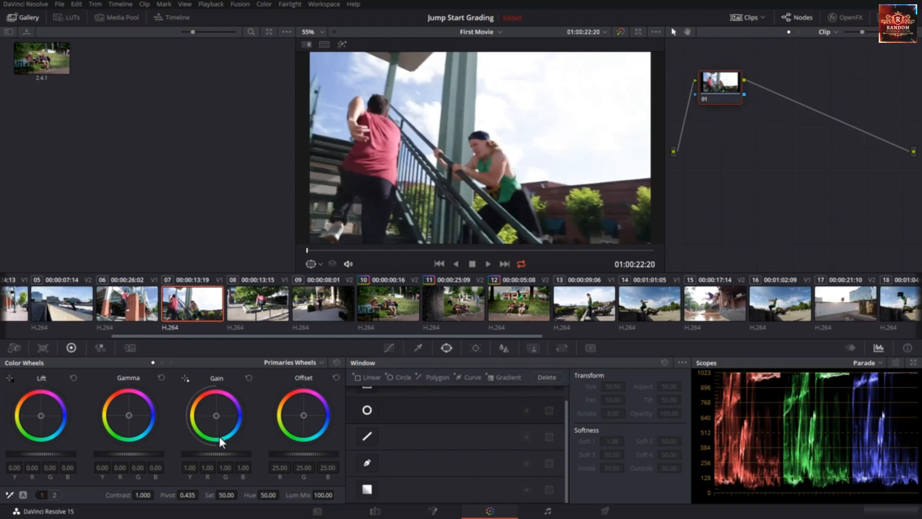
left_click(185, 379)
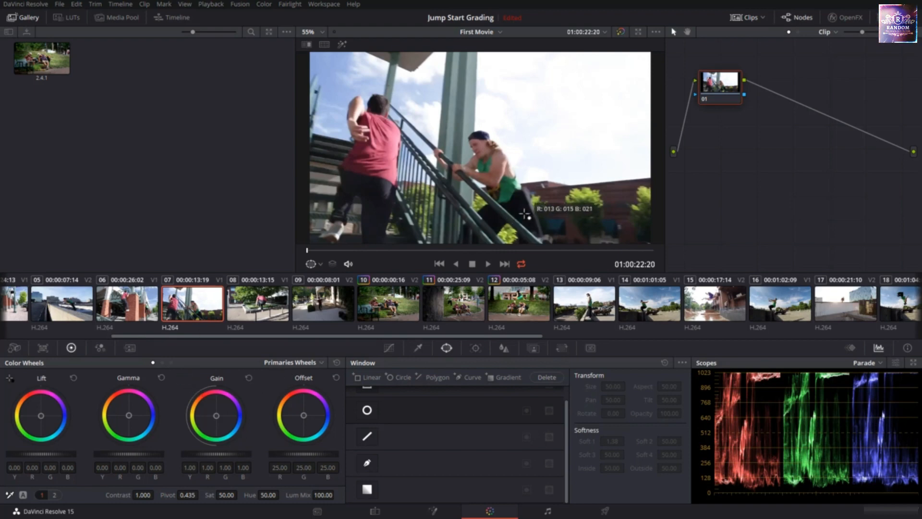
left_click(337, 236)
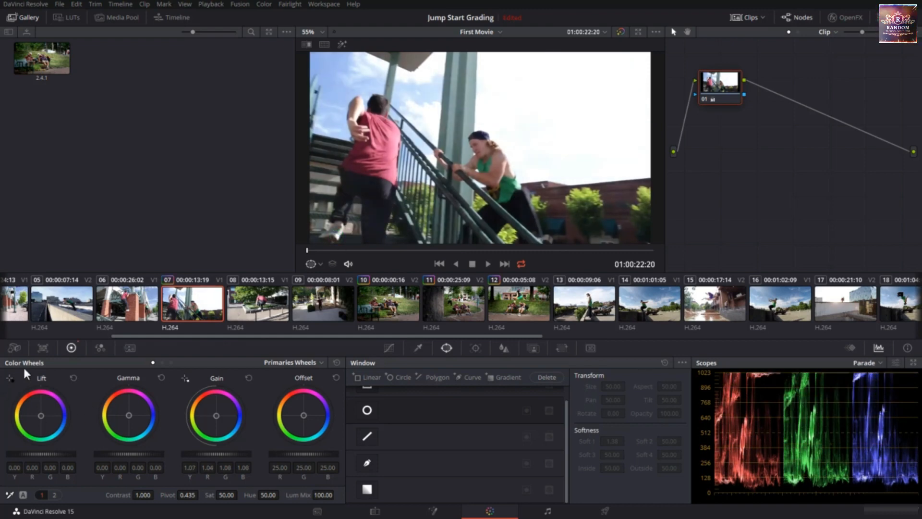
left_click(10, 378)
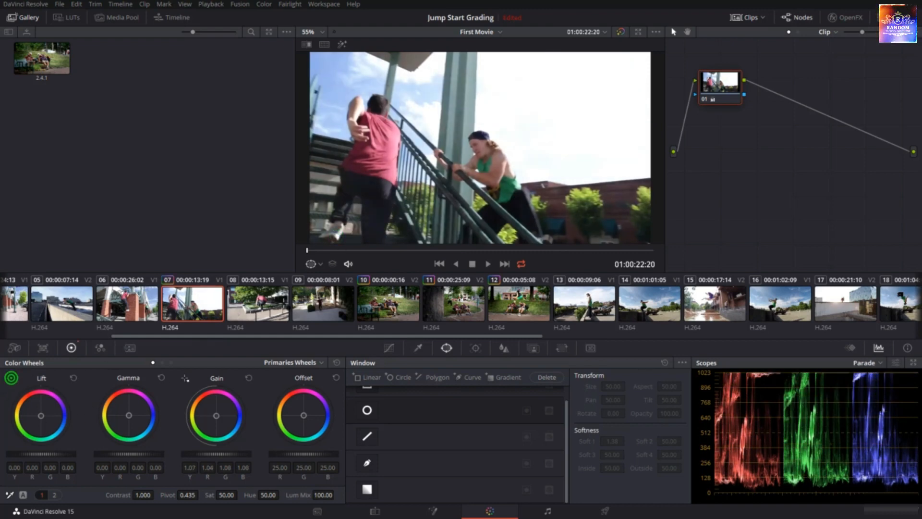
left_click(523, 207)
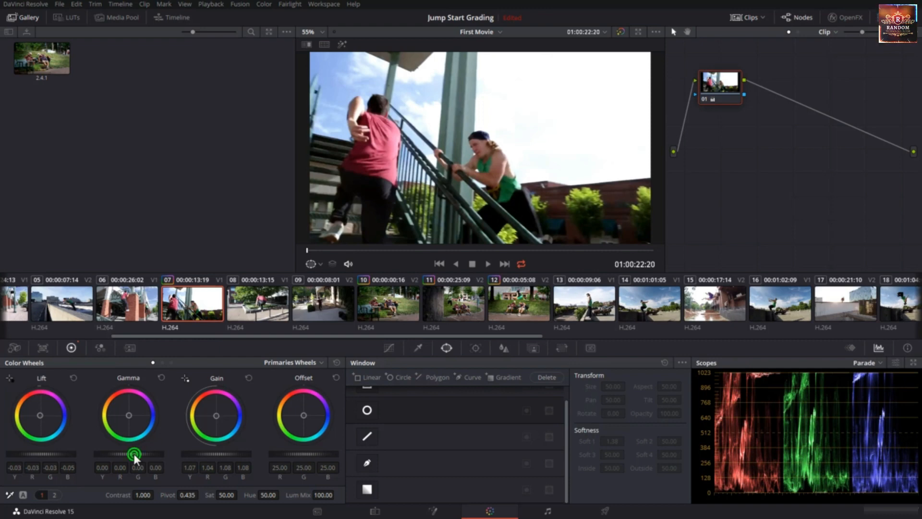
- Set clip 07's Gamma to 0.01, shift its Gain toward blue (R 1.00, G 0.98, B 1.21), and grab a still of the grade
left_click_drag(134, 454, 136, 453)
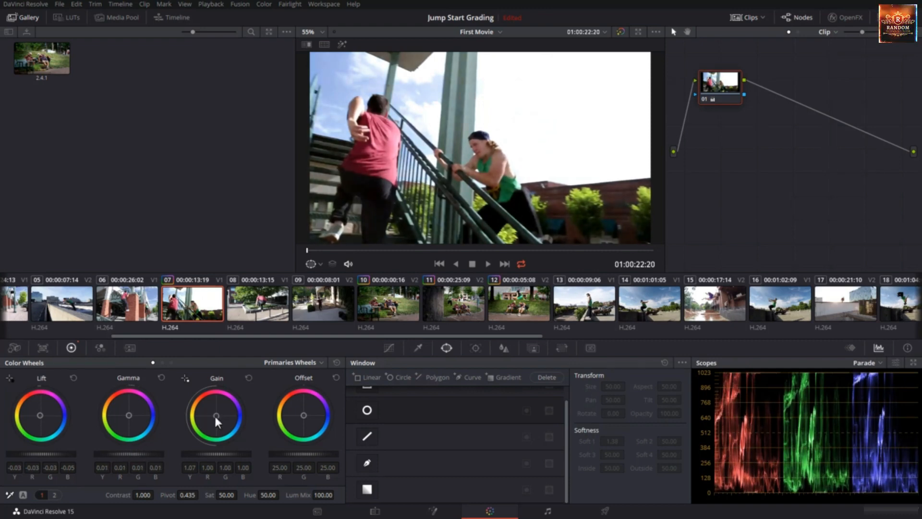
left_click_drag(215, 416, 219, 415)
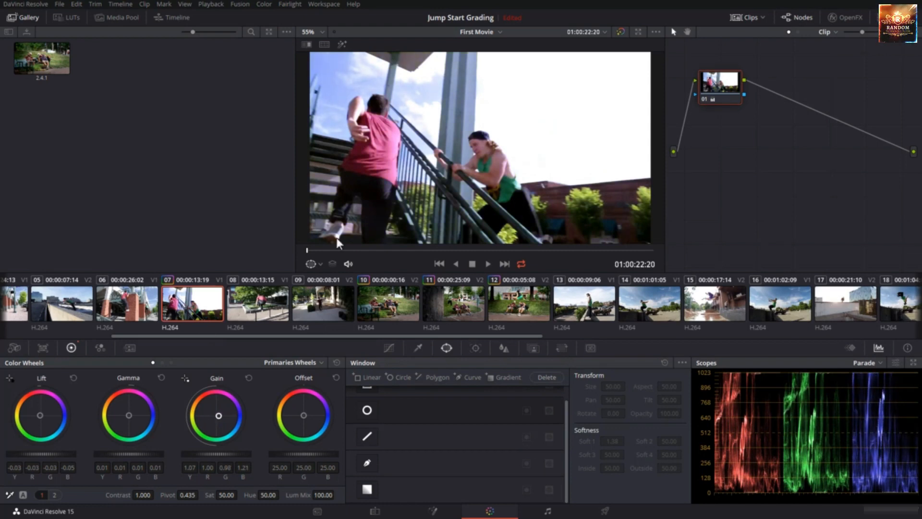
right_click(430, 120)
left_click(462, 125)
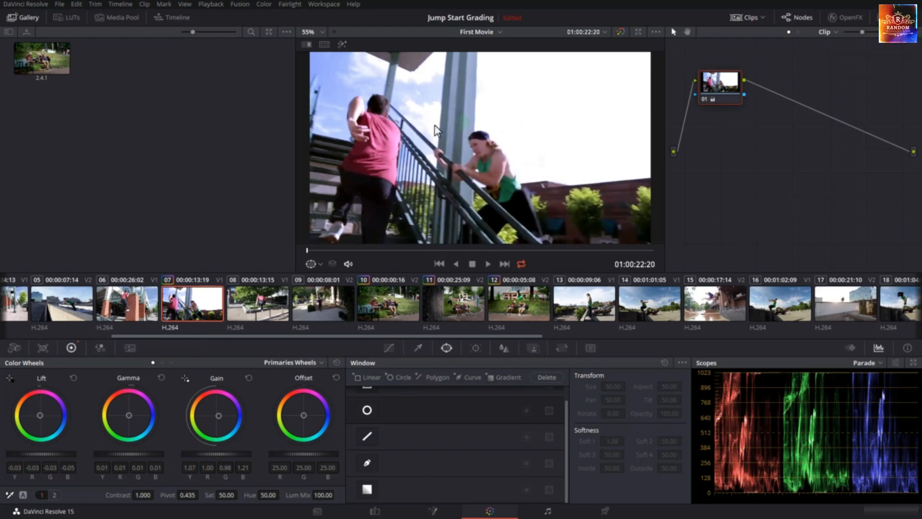
- Append the node graph of clip 07's still to clip 06
left_click(135, 306)
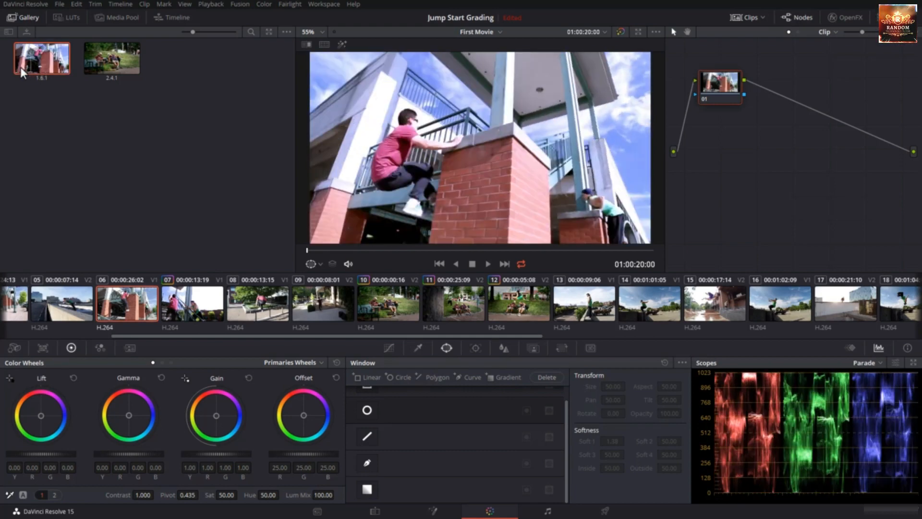
right_click(27, 65)
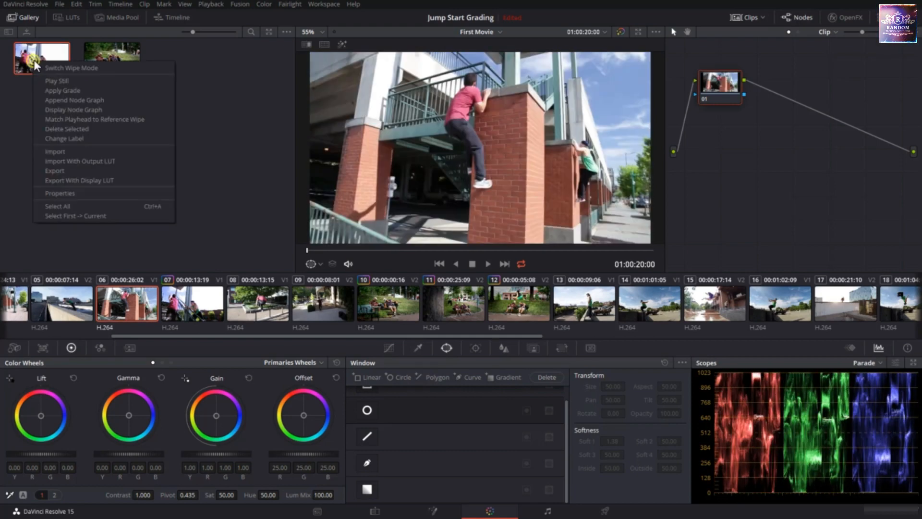
left_click(67, 97)
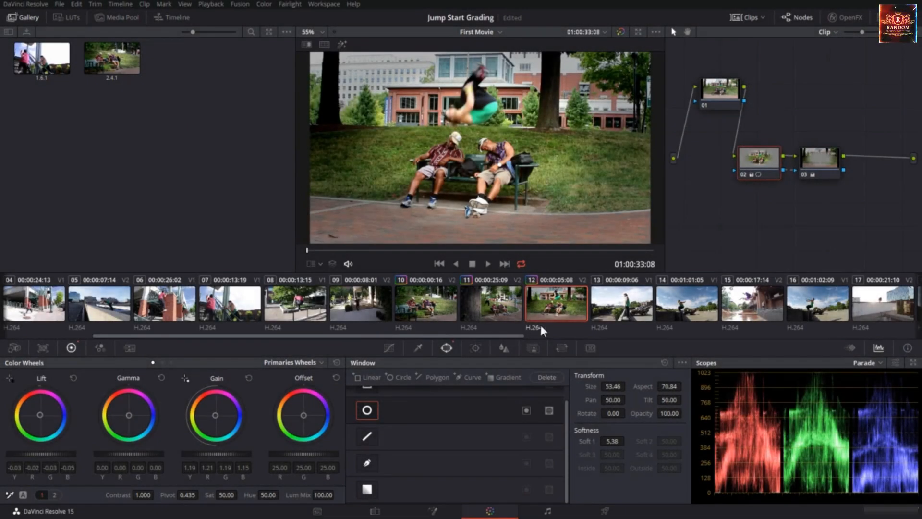
- Compare the grades of park clips 10, 11 and 12 by viewing them one after another
left_click(509, 307)
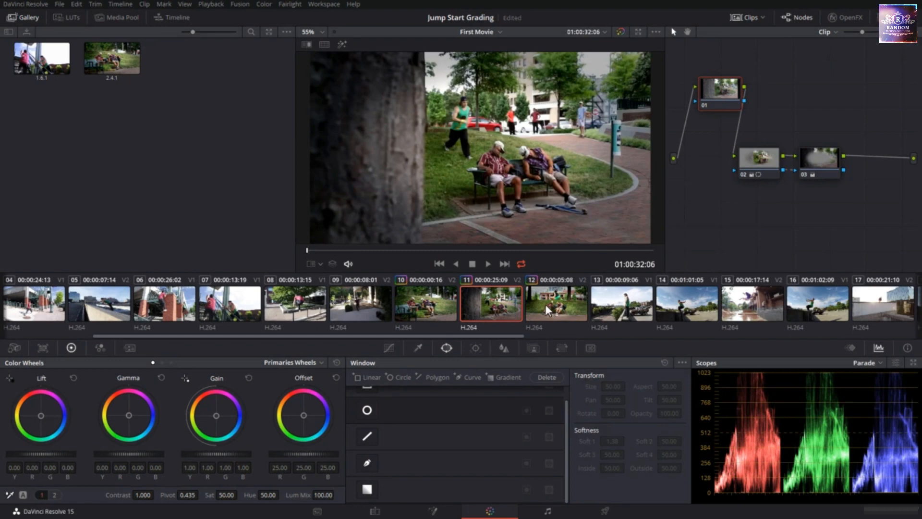
left_click(435, 305)
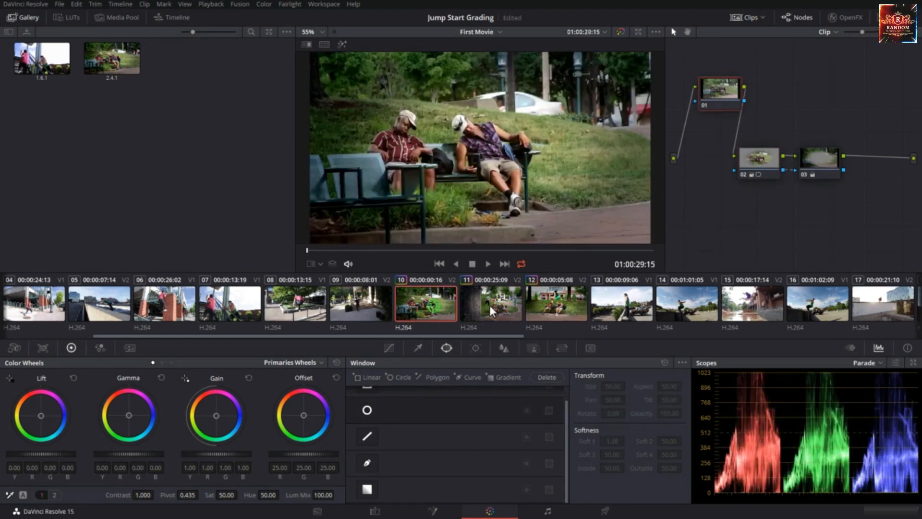
left_click(544, 306)
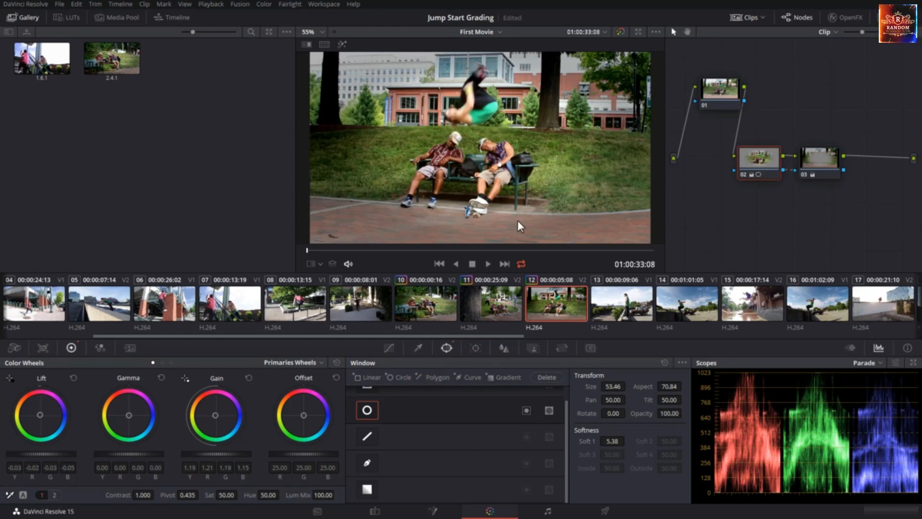
left_click(503, 303)
left_click(434, 302)
left_click(479, 301)
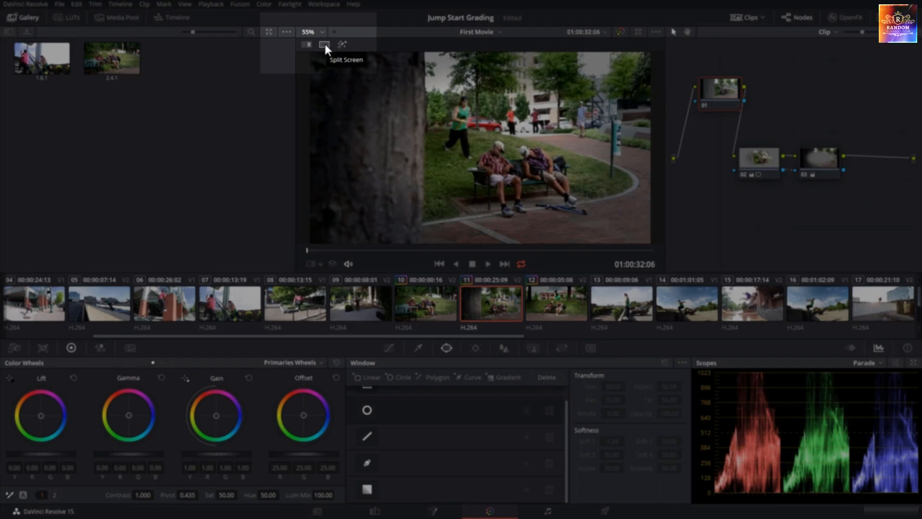
- Turn on the viewer's Split Screen and set it to show Neighbor Clips
left_click(324, 43)
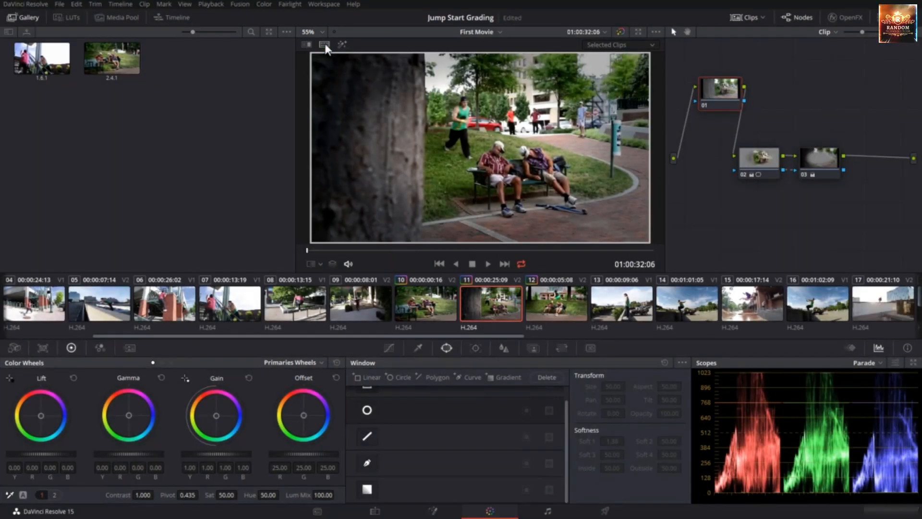
left_click(599, 45)
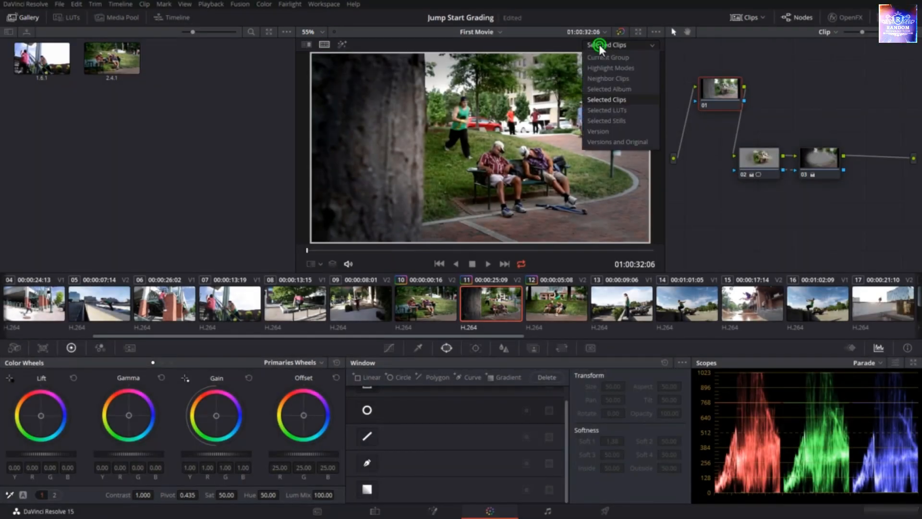
left_click(612, 78)
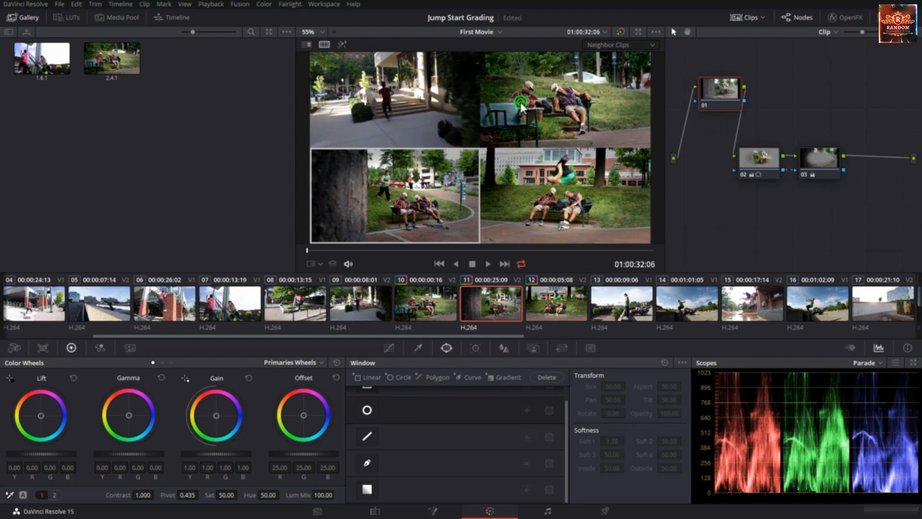
- Compare the neighboring clips in the split screen around clips 12, 10 and 11
left_click(540, 300)
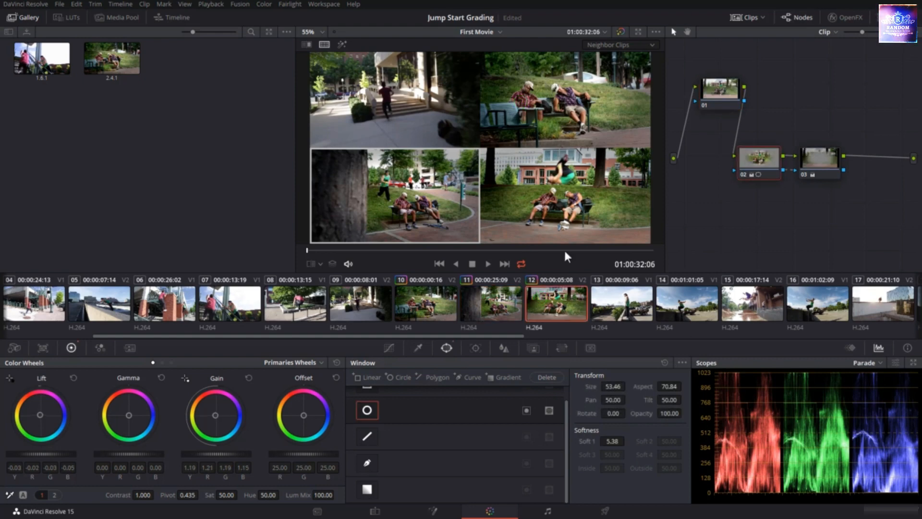
left_click(420, 303)
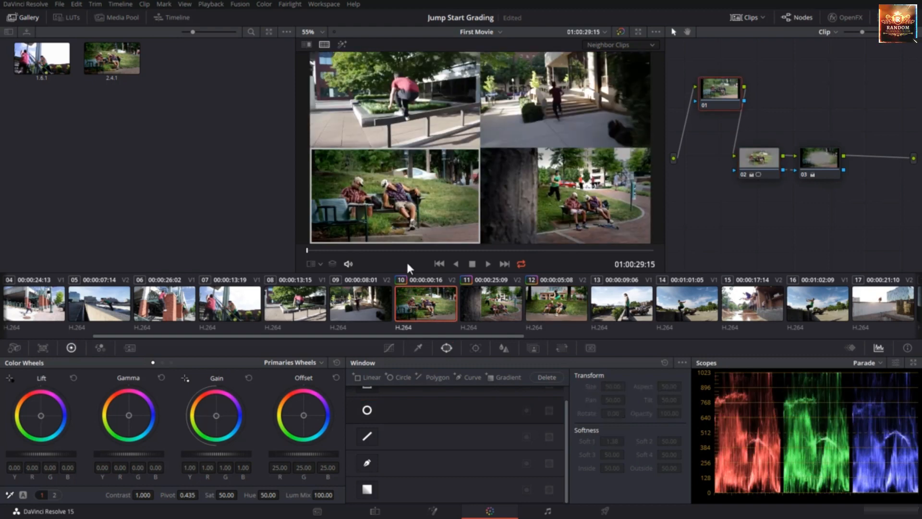
left_click(488, 302)
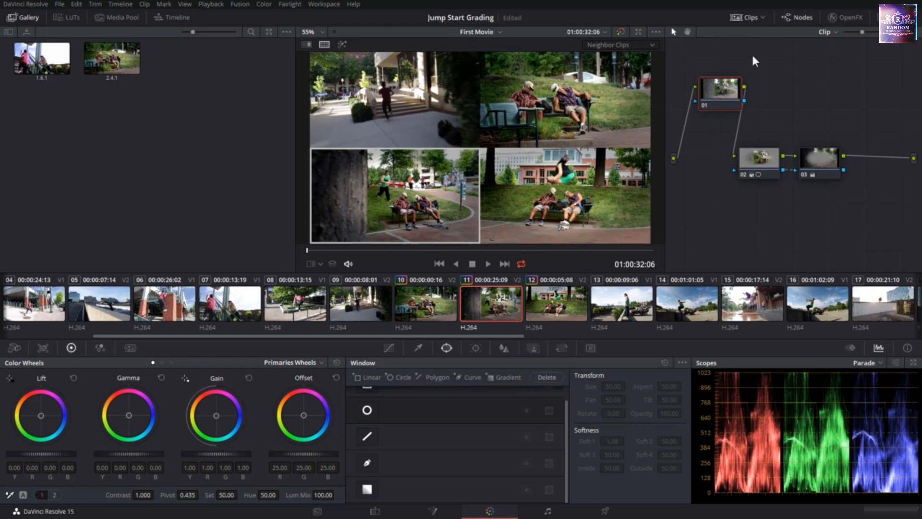
- View the split screen in the Cinema Viewer, play and stop the clips, and return to the normal viewer
left_click(327, 2)
mouse_move(335, 24)
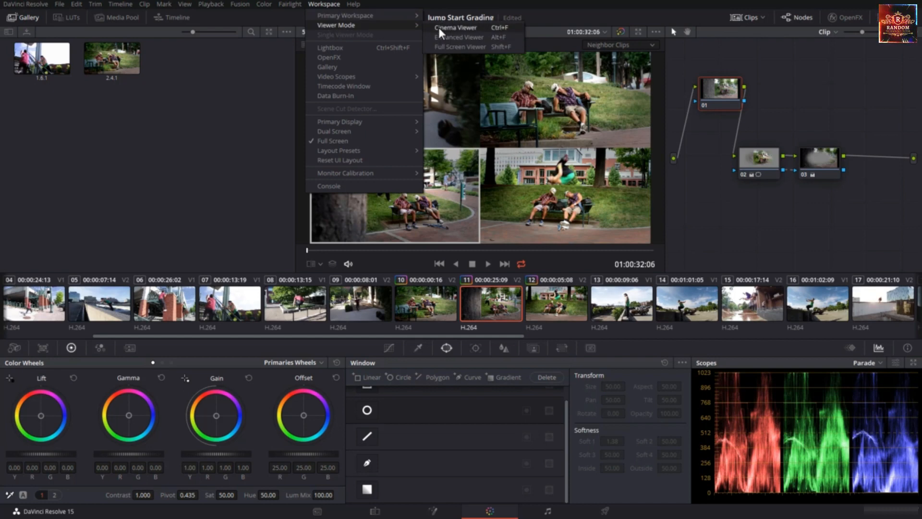
left_click(518, 30)
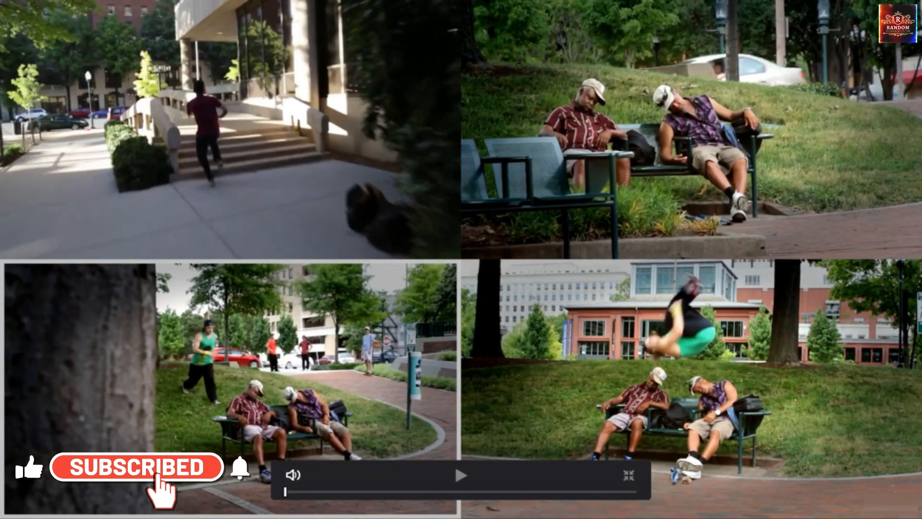
left_click(463, 474)
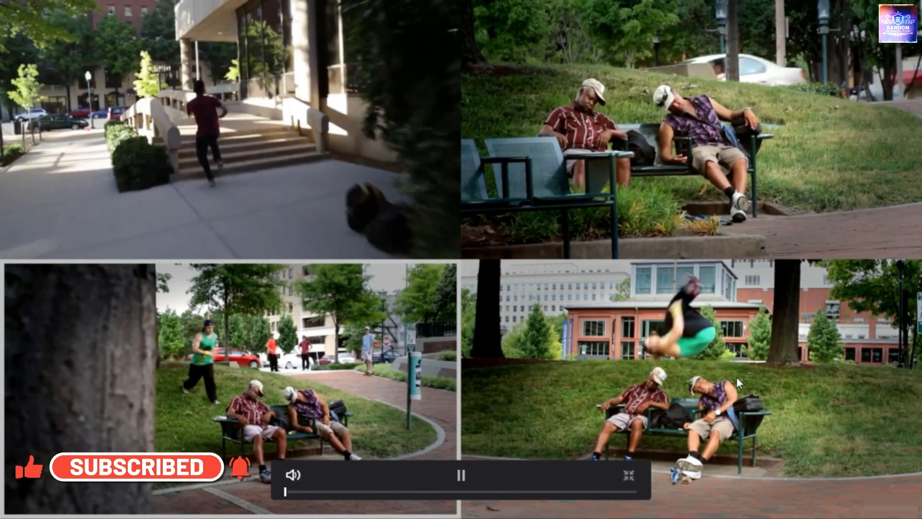
left_click(463, 475)
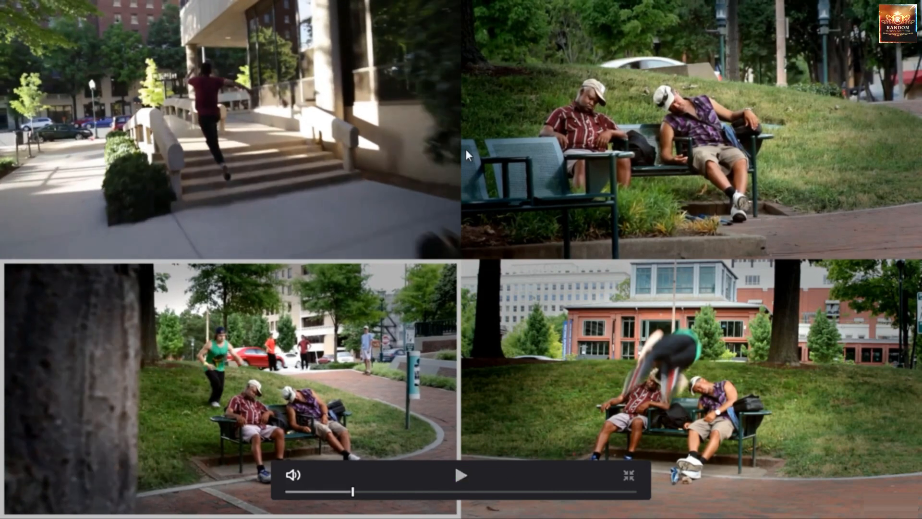
key("Escape")
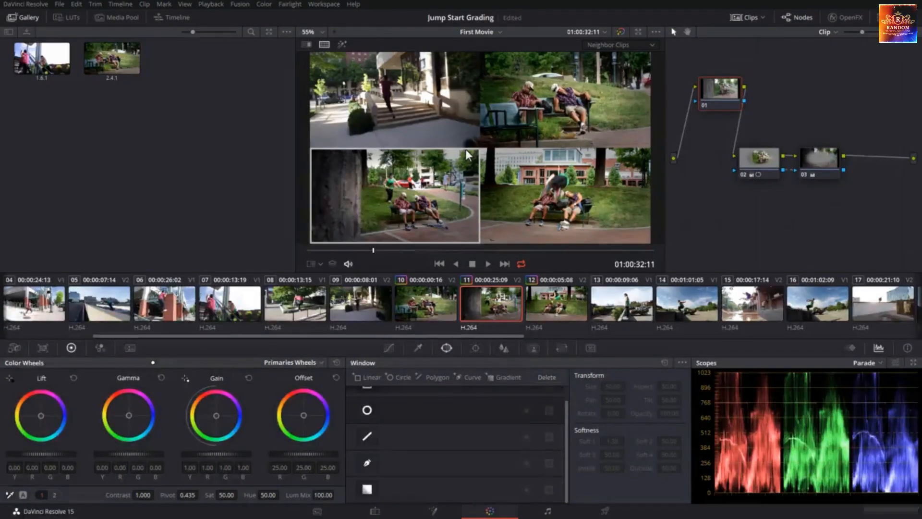
- View the neighboring clips' split screen in the Enhanced Viewer and the Full Screen Viewer, and return to the normal viewer
left_click(330, 3)
mouse_move(342, 25)
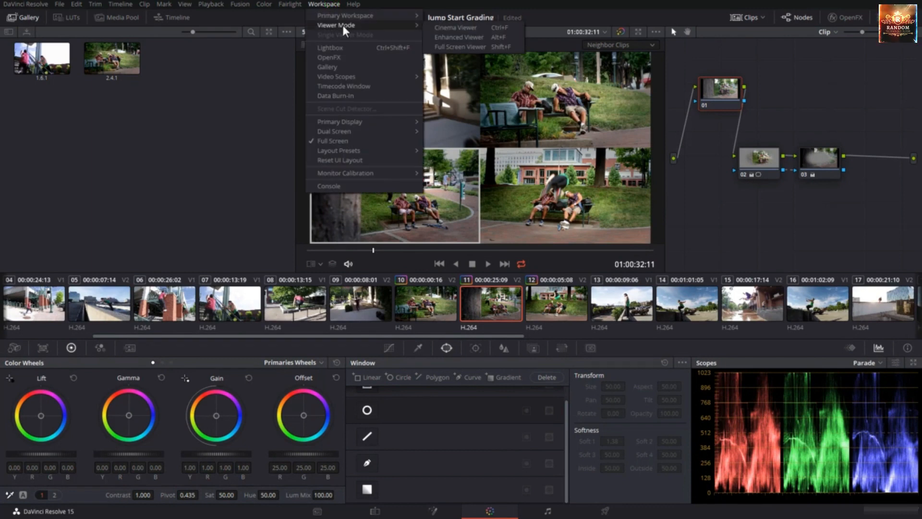
left_click(448, 37)
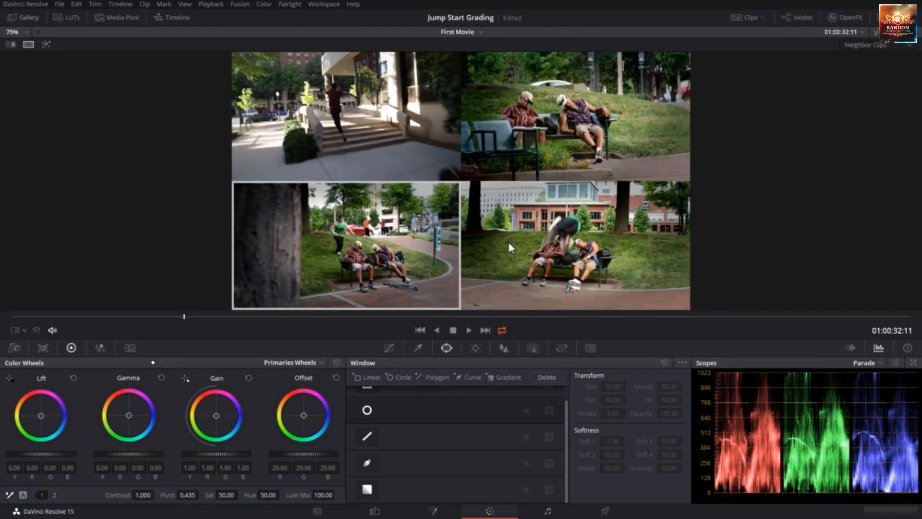
left_click(324, 4)
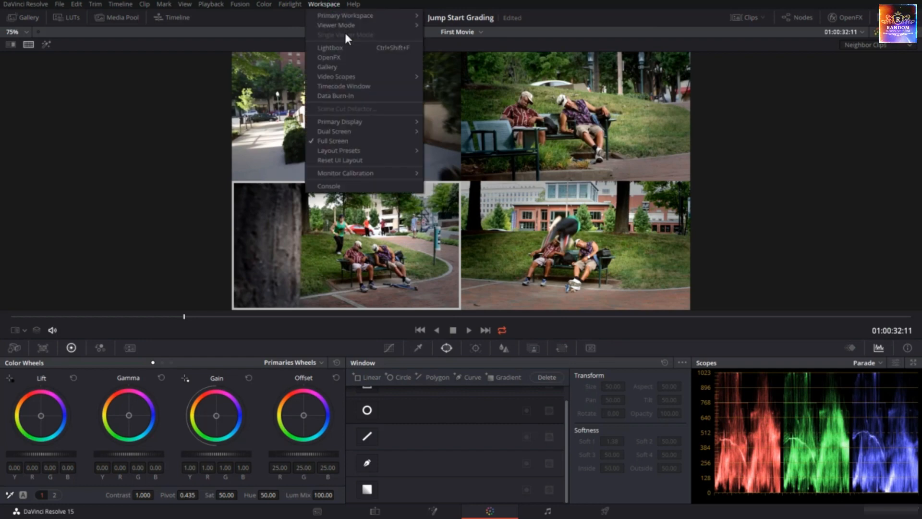
mouse_move(350, 25)
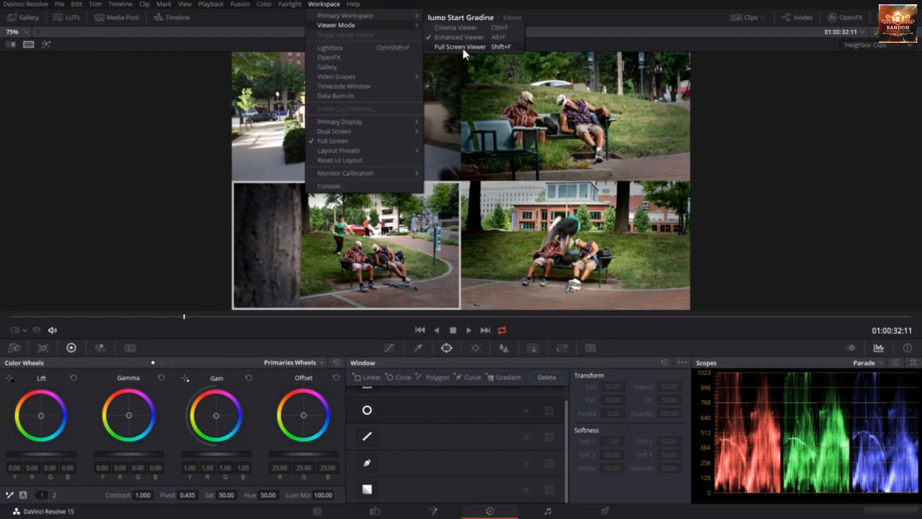
left_click(462, 48)
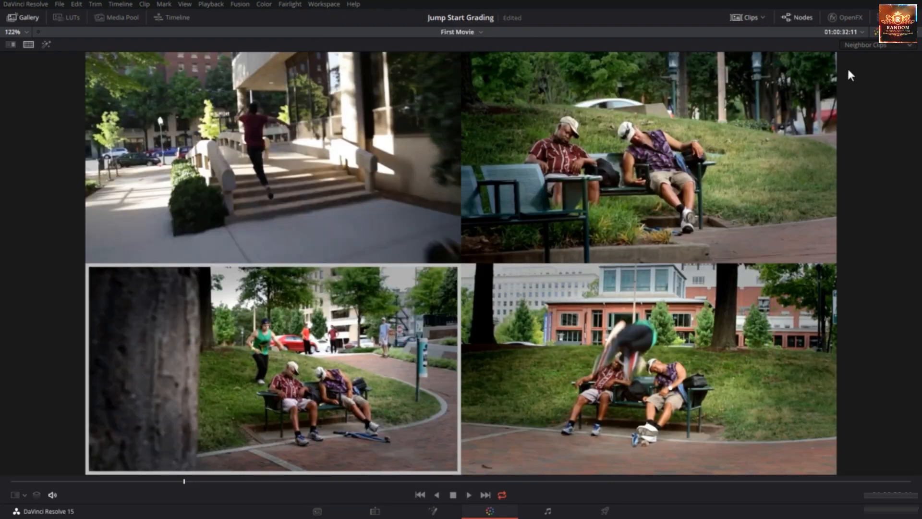
left_click(866, 45)
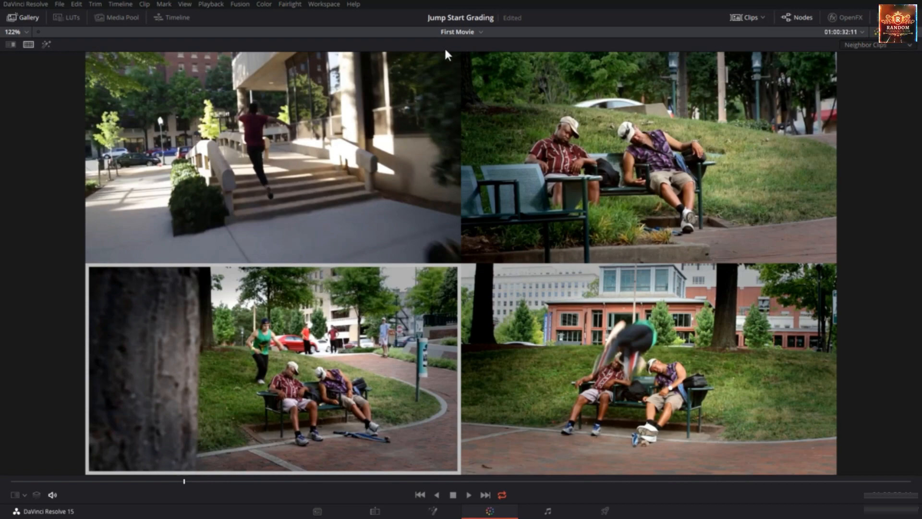
key("shift+f")
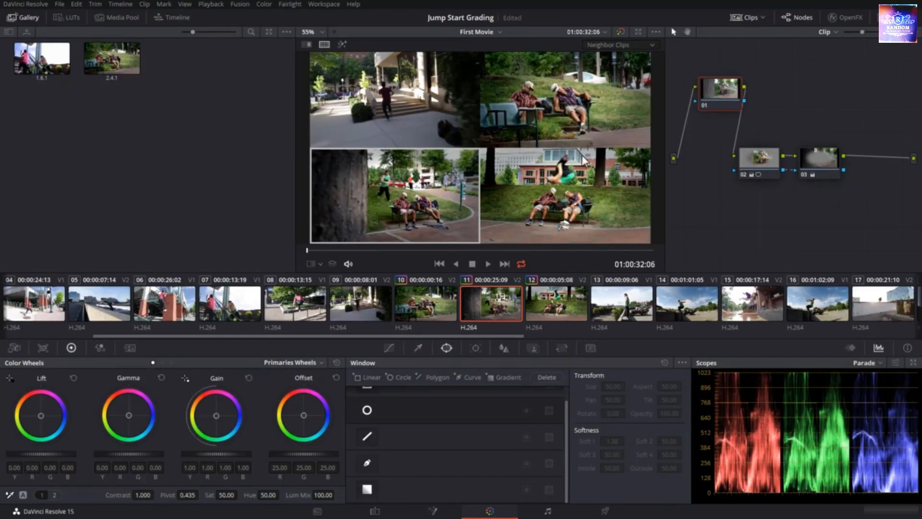
- Set the split screen to Selected Clips and select clips 15, 17, 8, 6, 5 and 11 for comparison
left_click(608, 45)
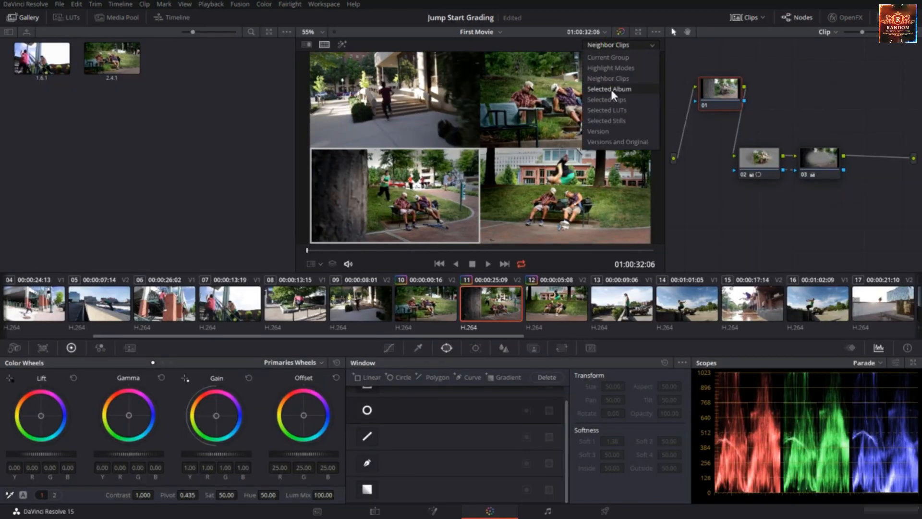
left_click(607, 100)
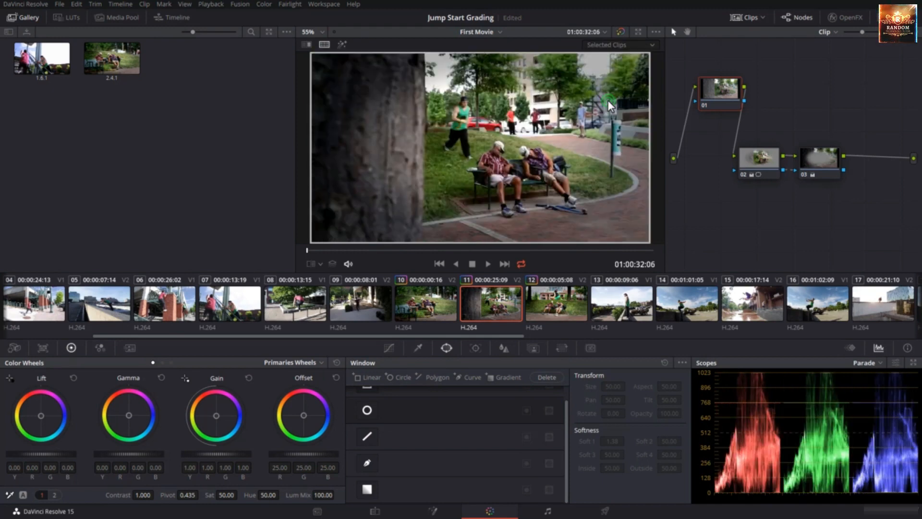
left_click(747, 312)
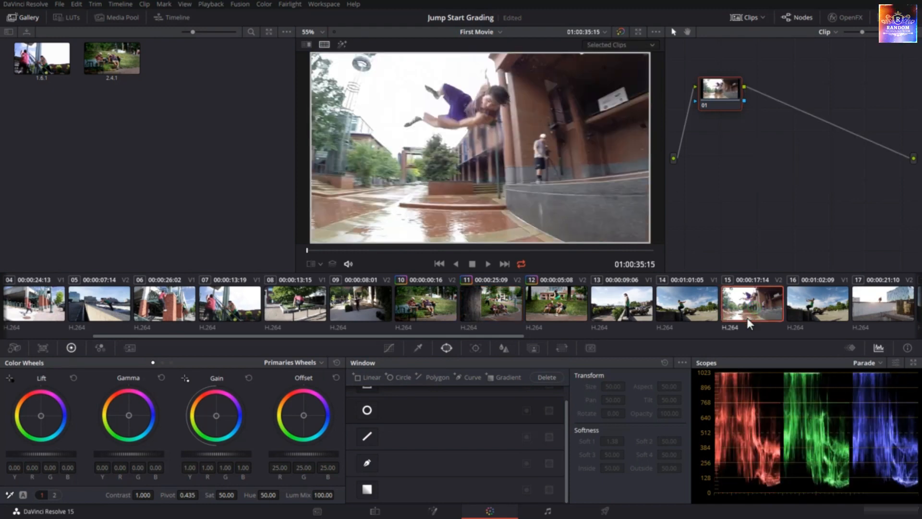
left_click(882, 306, "ctrl")
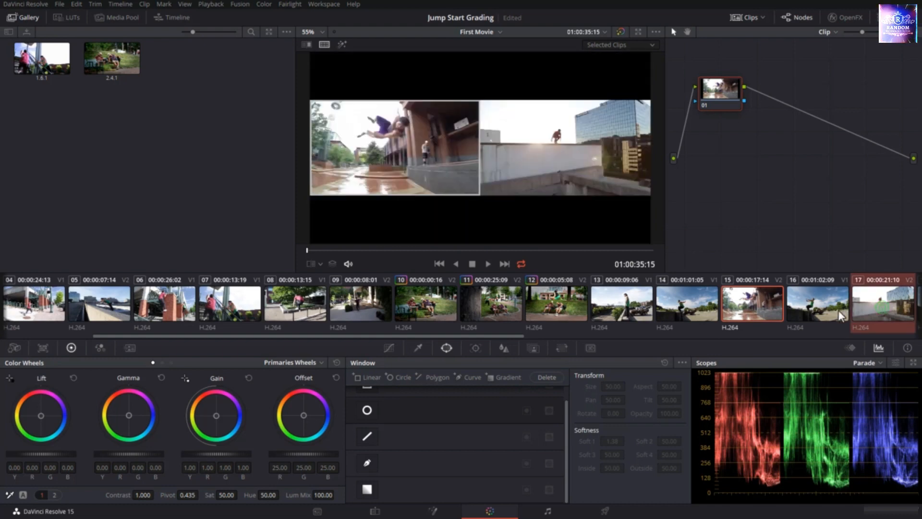
left_click(284, 310, "ctrl")
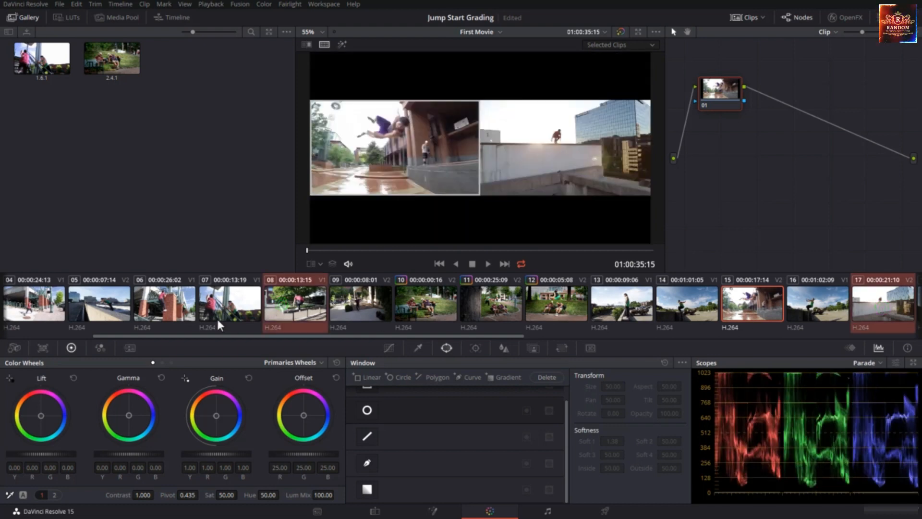
left_click(163, 307, "ctrl")
left_click(119, 311, "ctrl")
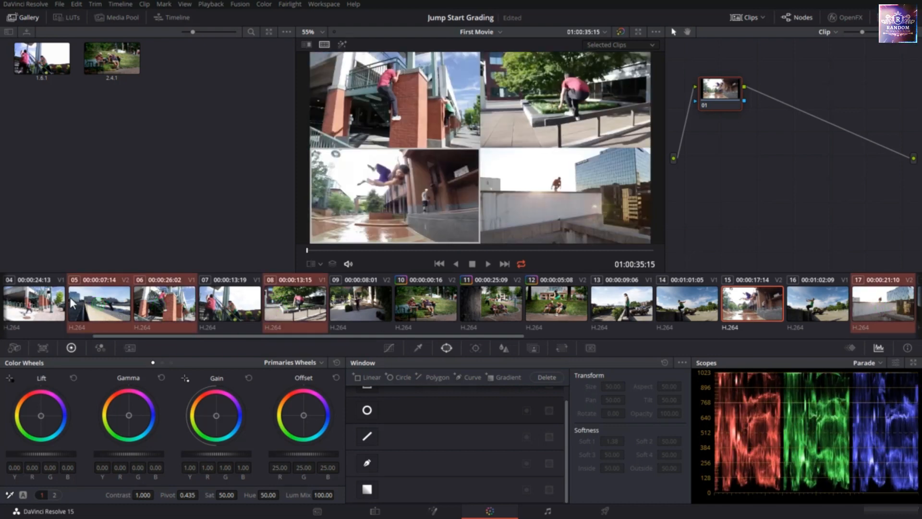
left_click(491, 302, "ctrl")
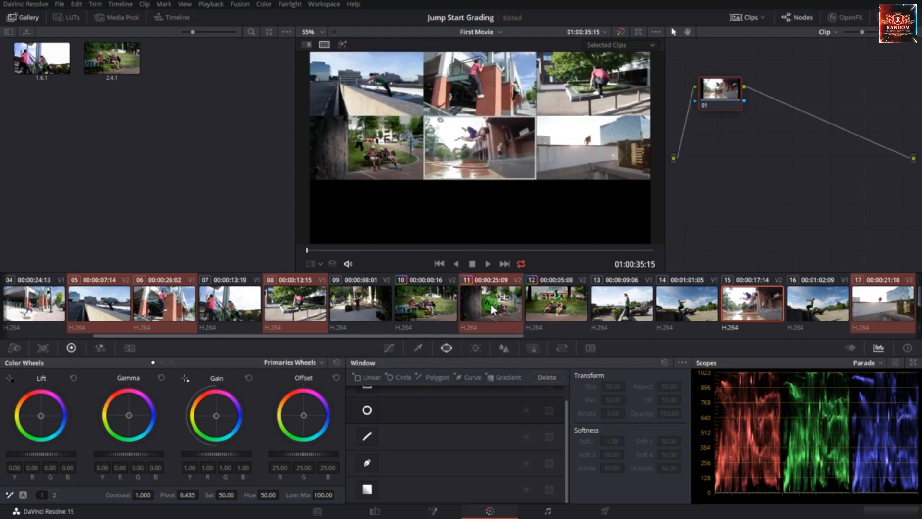
- View the split screen of the selected clips in the Cinema Viewer and return to the normal viewer
left_click(336, 5)
mouse_move(353, 25)
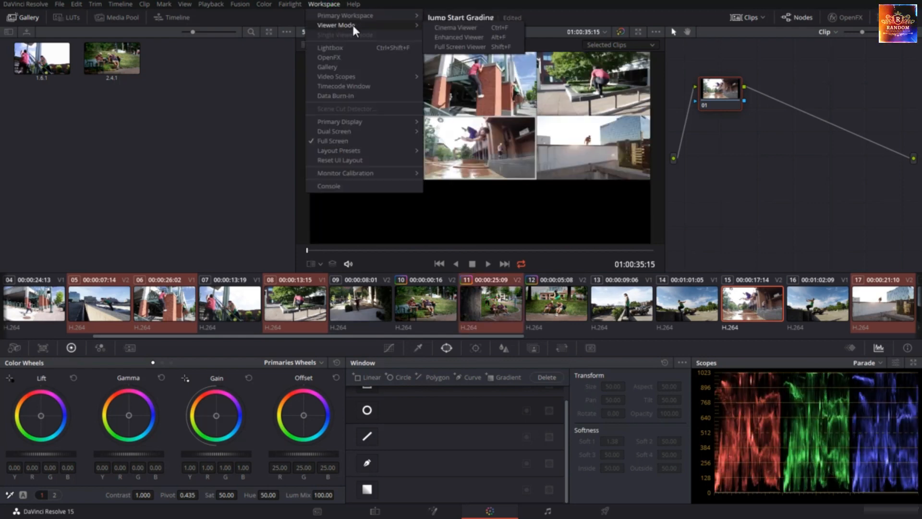
left_click(447, 27)
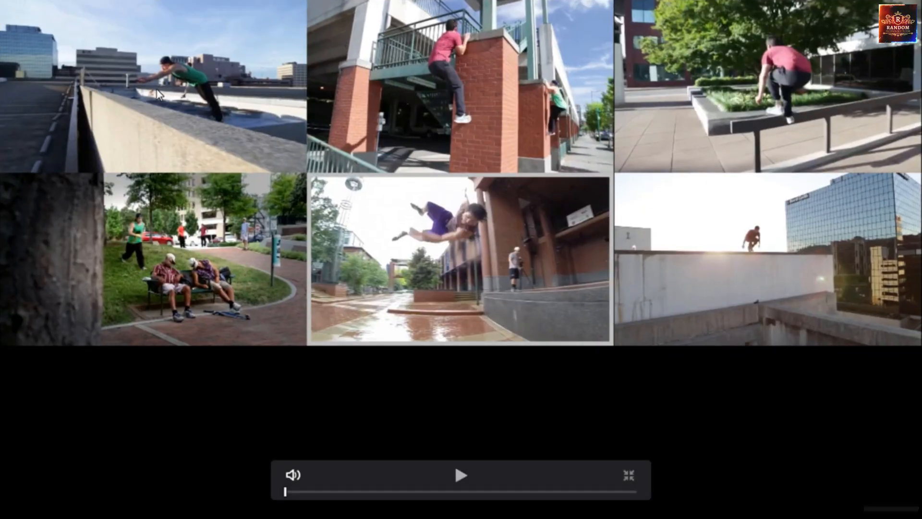
key("Escape")
- Reduce the selection to clip 15 alone and open the choice of split screen comparison modes
left_click(733, 297)
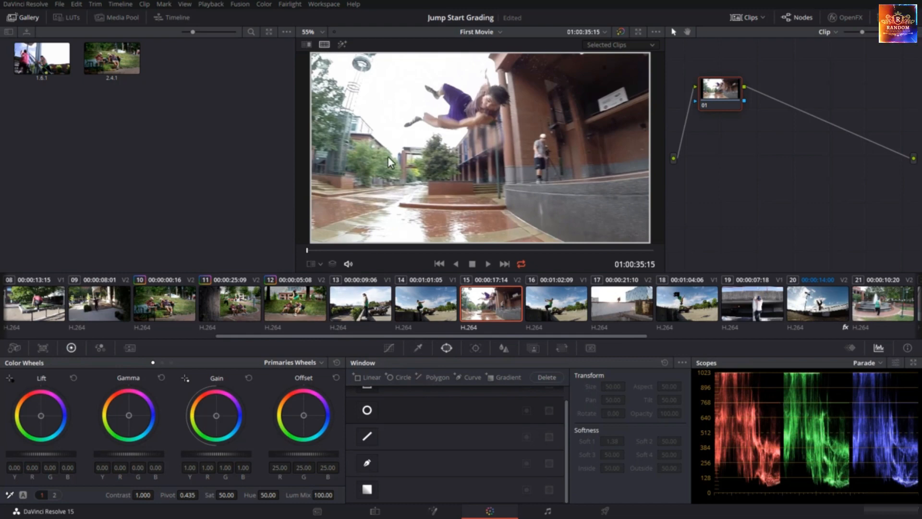
left_click(595, 46)
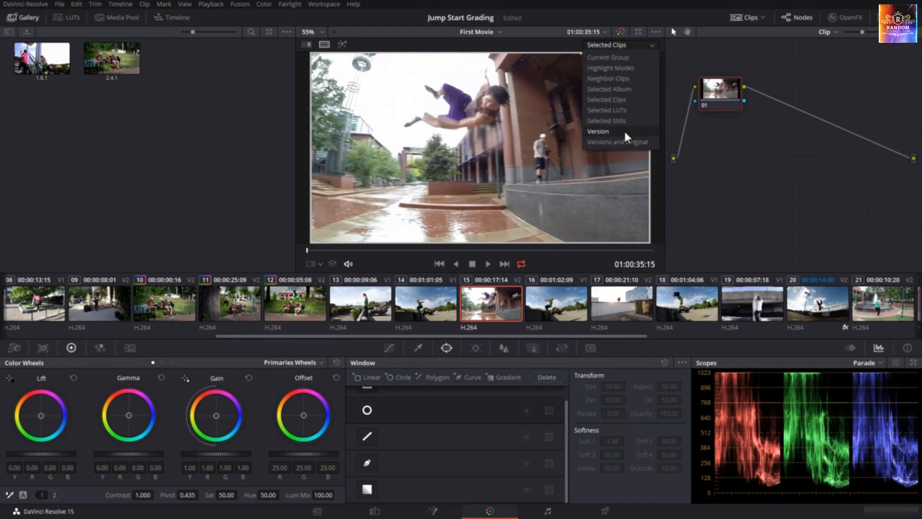